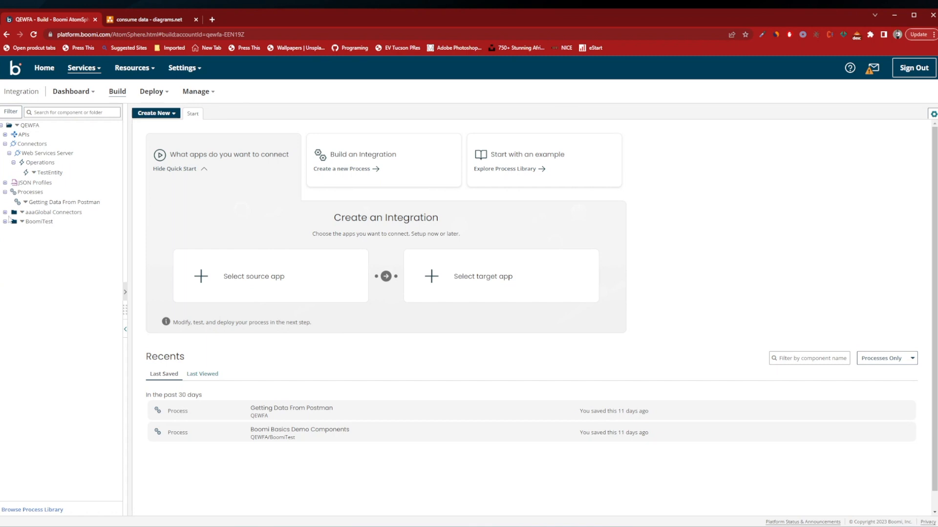
Create a new folder named WebAppToDisk under the QEWFA root folder.
{"action": "left_click", "coordinate": [17, 126]}
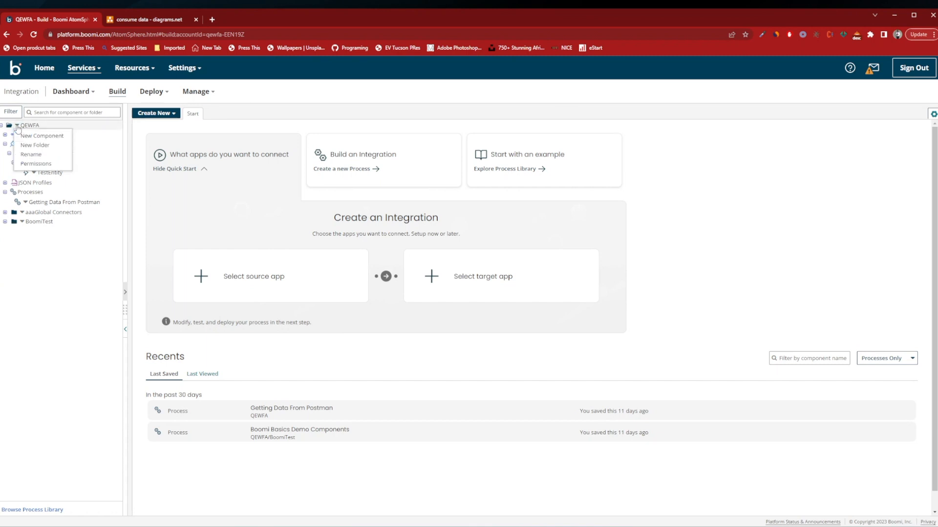
{"action": "left_click", "coordinate": [35, 145]}
{"action": "type", "text": "We"}
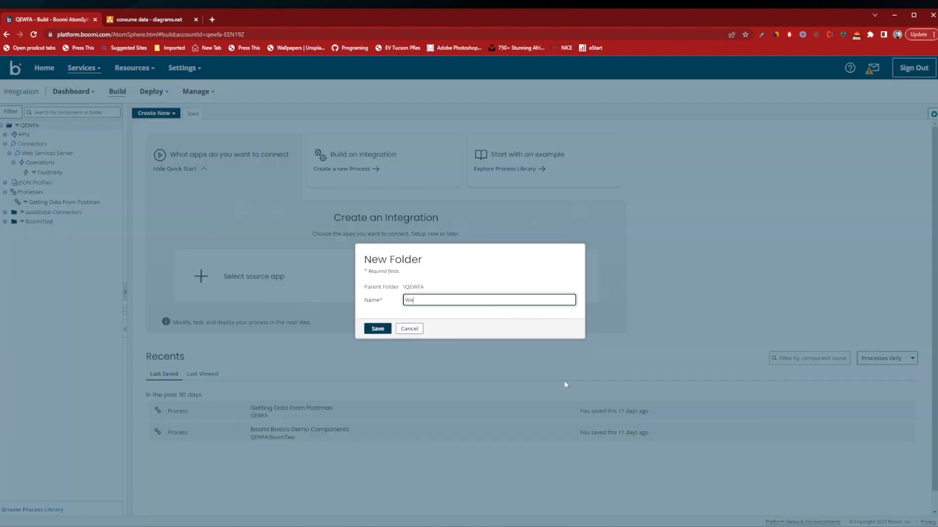
{"action": "type", "text": "bAppToDisk"}
{"action": "left_click", "coordinate": [377, 329]}
Create a new Process component inside the WebAppToDisk folder.
{"action": "left_click", "coordinate": [21, 203]}
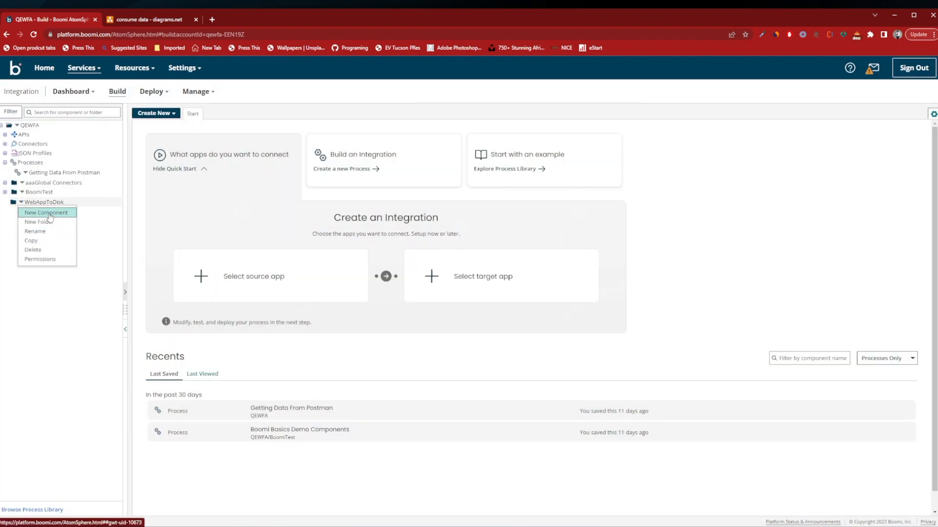
{"action": "left_click", "coordinate": [48, 214]}
{"action": "left_click", "coordinate": [454, 292]}
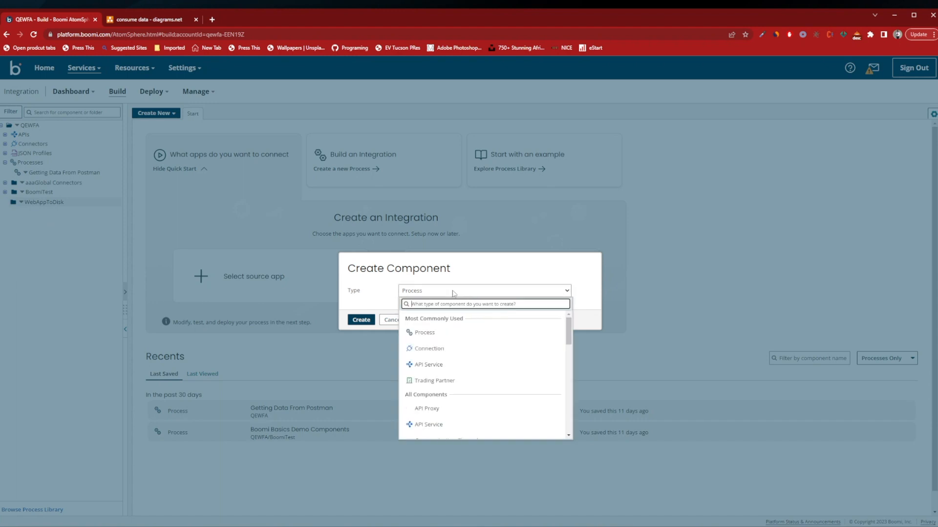
{"action": "left_click", "coordinate": [427, 332]}
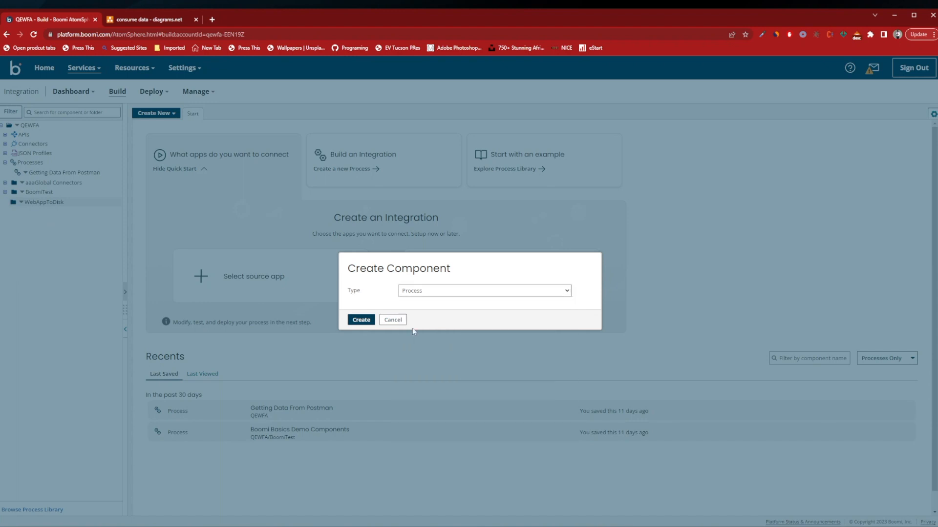
{"action": "left_click", "coordinate": [361, 320]}
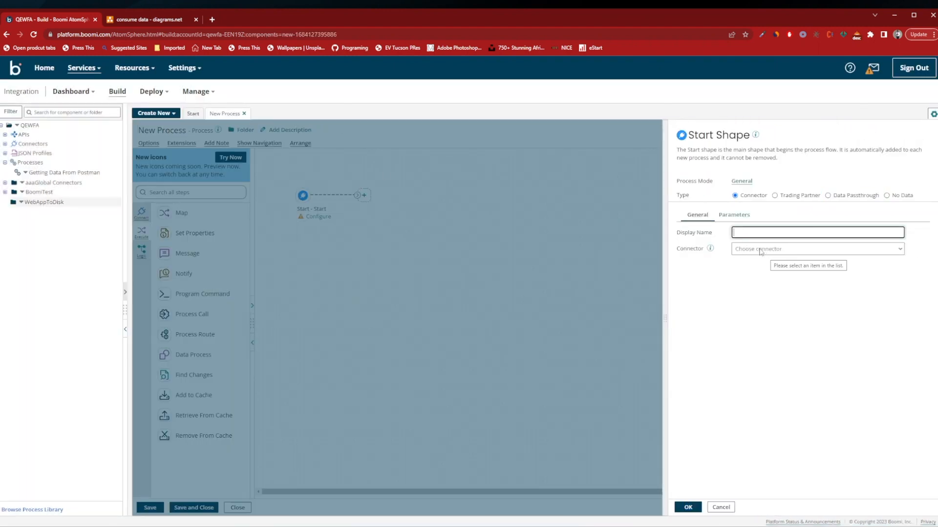
Set the Start shape's connector to Web Services Server with the Listen action.
{"action": "left_click", "coordinate": [759, 252]}
{"action": "scroll", "coordinate": [768, 299], "scroll_direction": "down", "scroll_amount": 2}
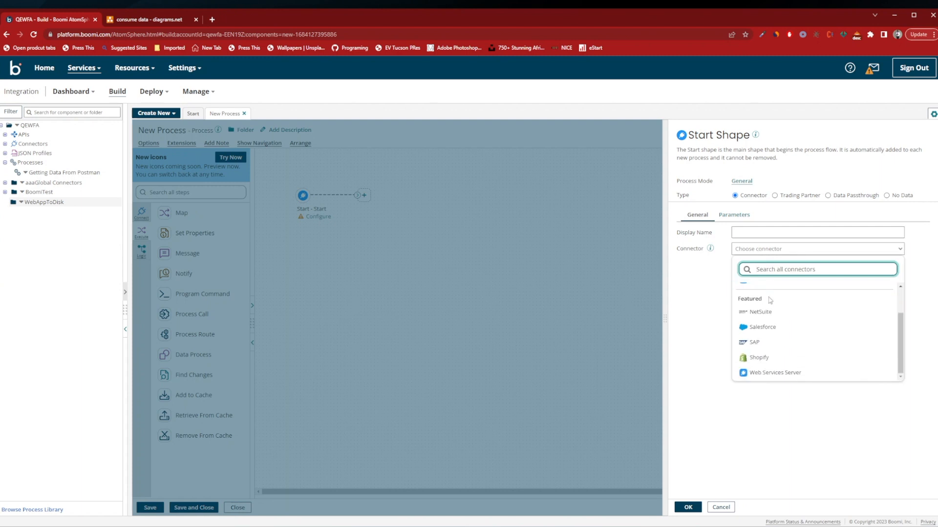
{"action": "left_click", "coordinate": [778, 373]}
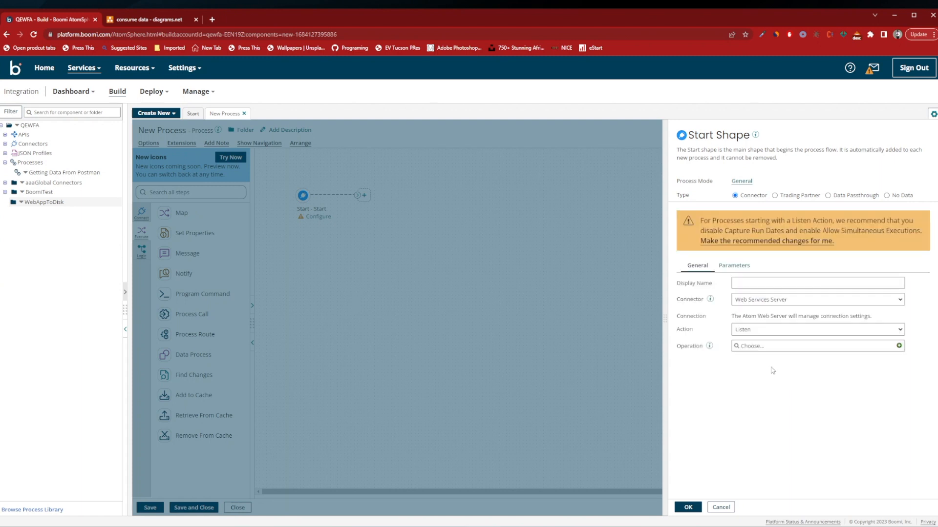
{"action": "left_click", "coordinate": [149, 20]}
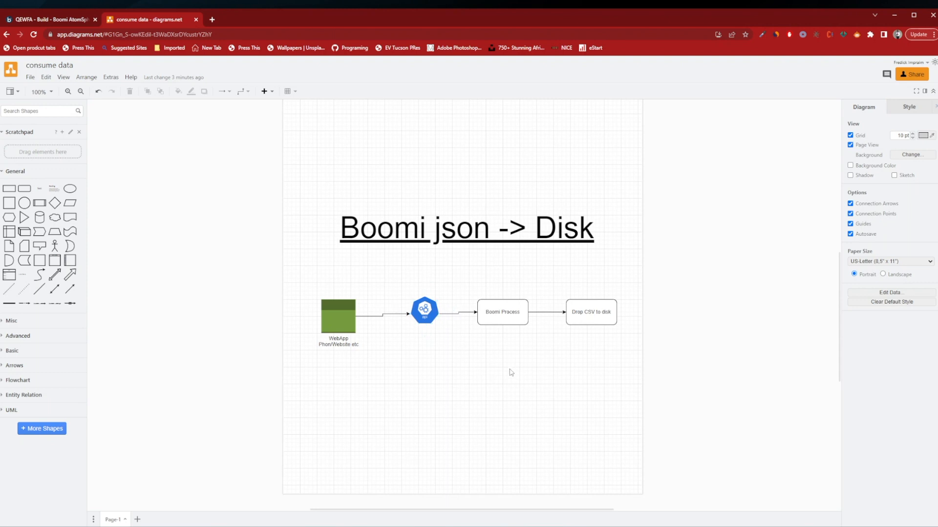
{"action": "left_click", "coordinate": [66, 22]}
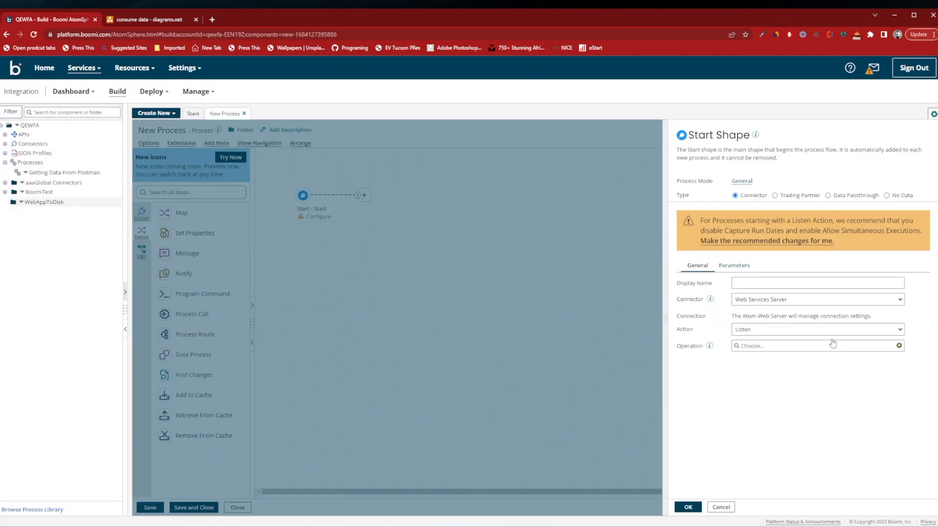
{"action": "left_click", "coordinate": [765, 332]}
{"action": "left_click", "coordinate": [759, 342]}
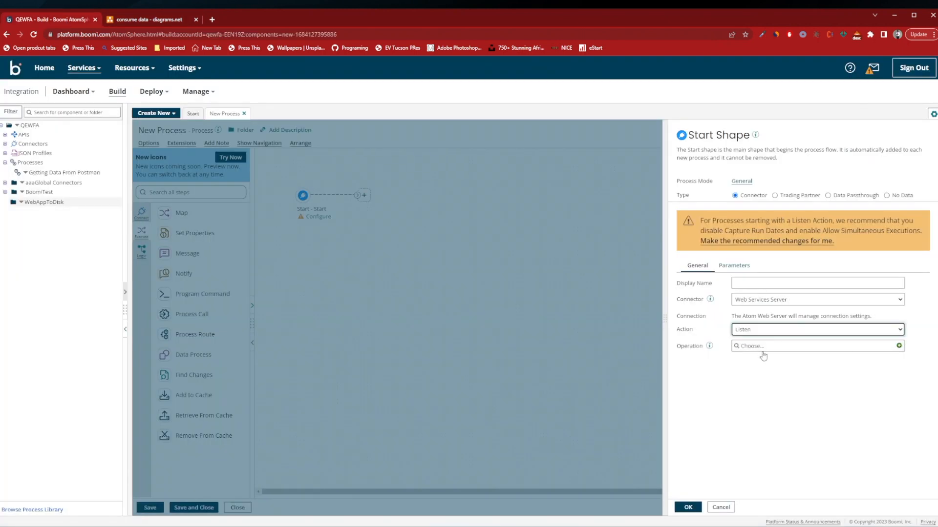
Apply the recommended process option changes for a process starting with a Listen action.
{"action": "left_click", "coordinate": [764, 347]}
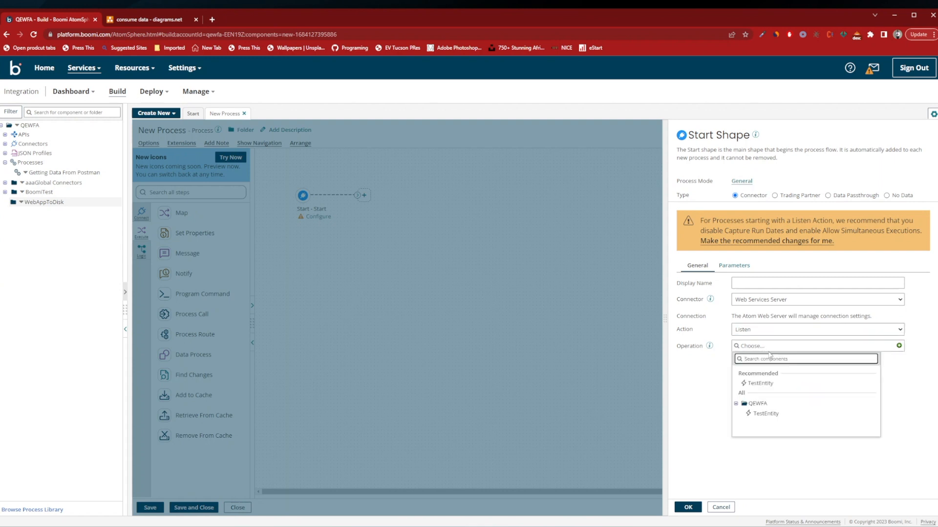
{"action": "left_click", "coordinate": [715, 373]}
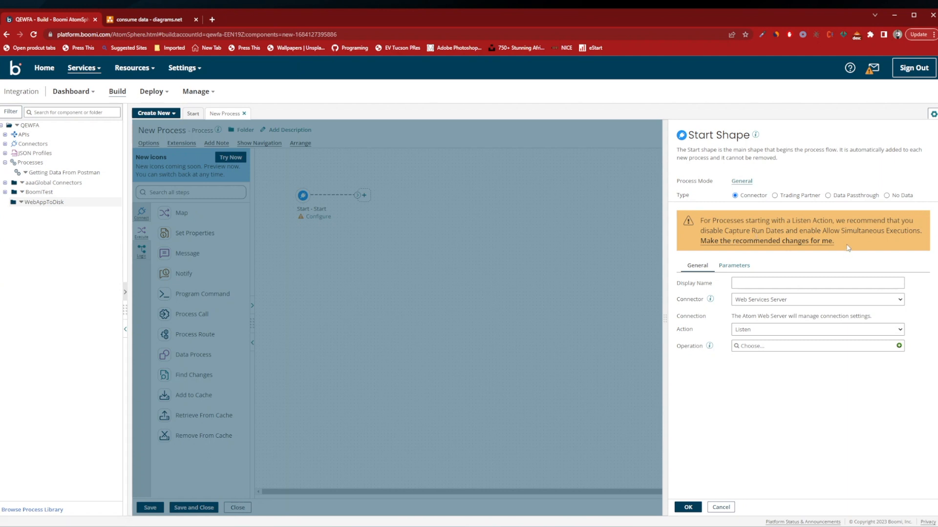
{"action": "left_click", "coordinate": [798, 243]}
Create a new Web Services Server operation for the Start shape and name it getMembers.
{"action": "left_click", "coordinate": [765, 296]}
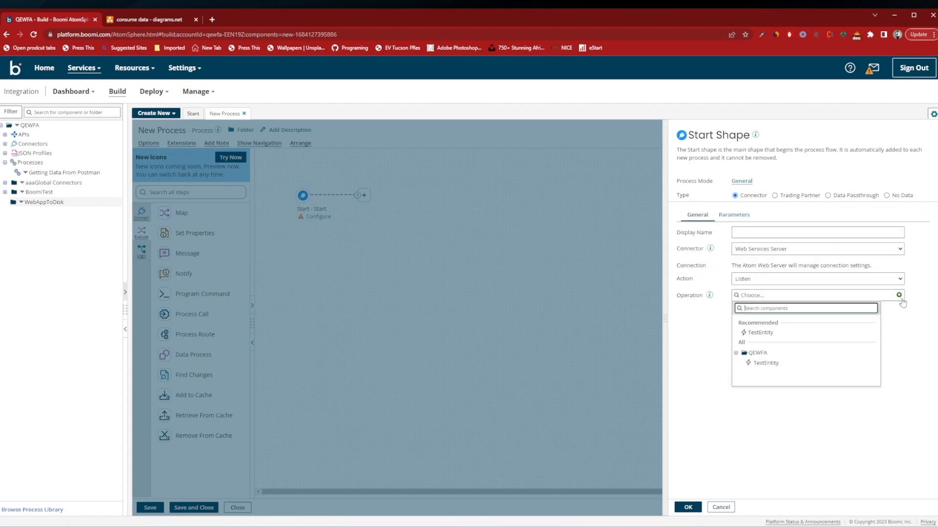
{"action": "left_click", "coordinate": [899, 296]}
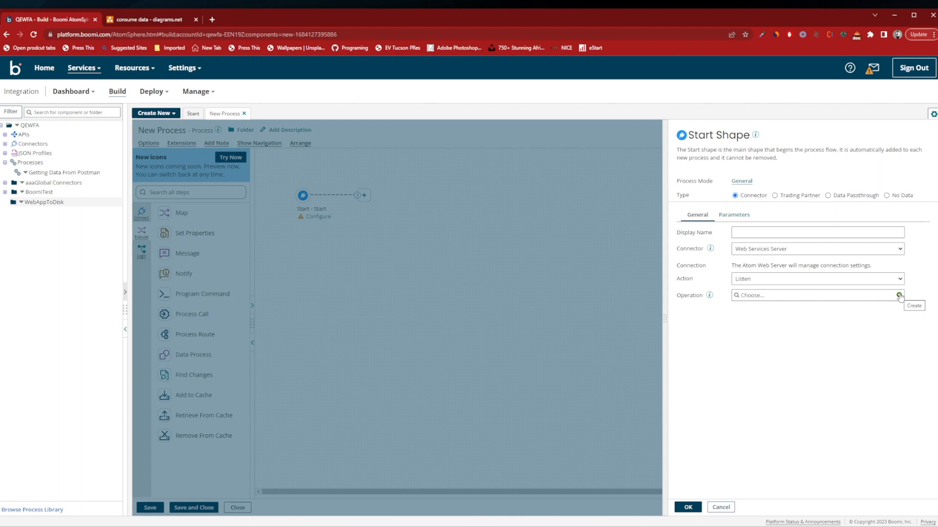
{"action": "left_click", "coordinate": [899, 296]}
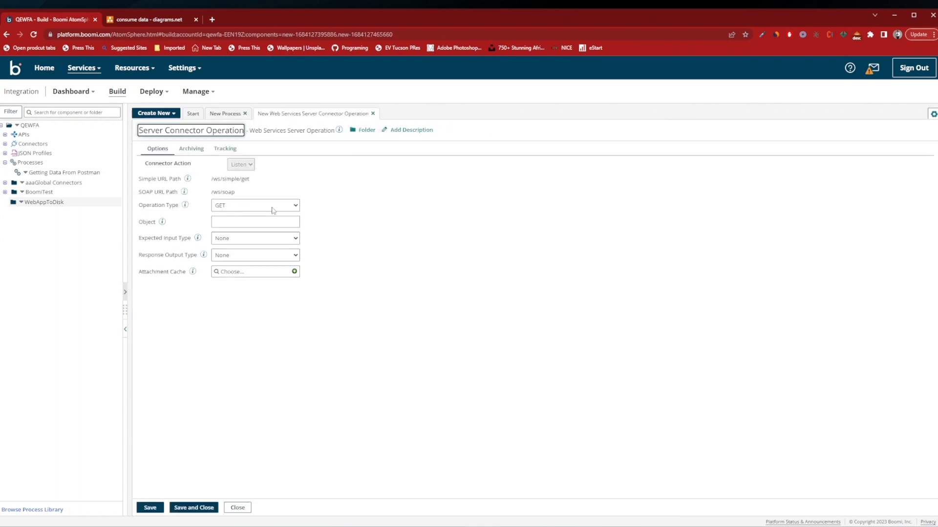
{"action": "left_click", "coordinate": [212, 132]}
{"action": "type", "text": "get"}
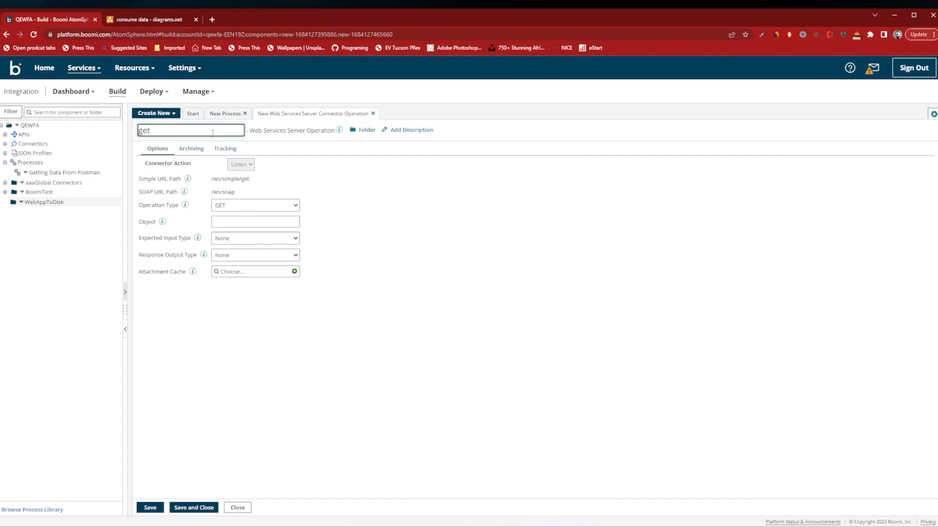
{"action": "type", "text": "Members"}
Set the operation's object to members and its expected input type to Single JSON Object.
{"action": "left_click", "coordinate": [232, 222]}
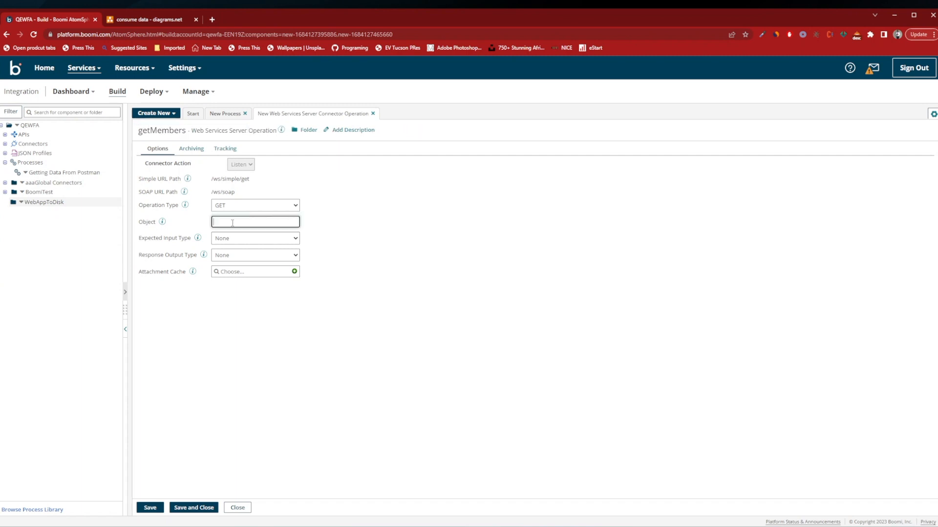
{"action": "type", "text": "members"}
{"action": "left_click_drag", "start_coordinate": [211, 180], "coordinate": [275, 179]}
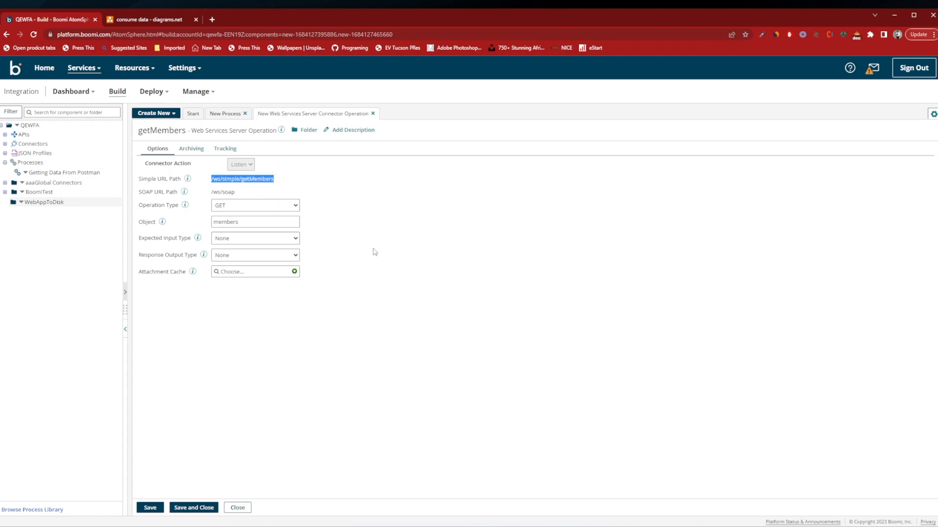
{"action": "left_click", "coordinate": [235, 242]}
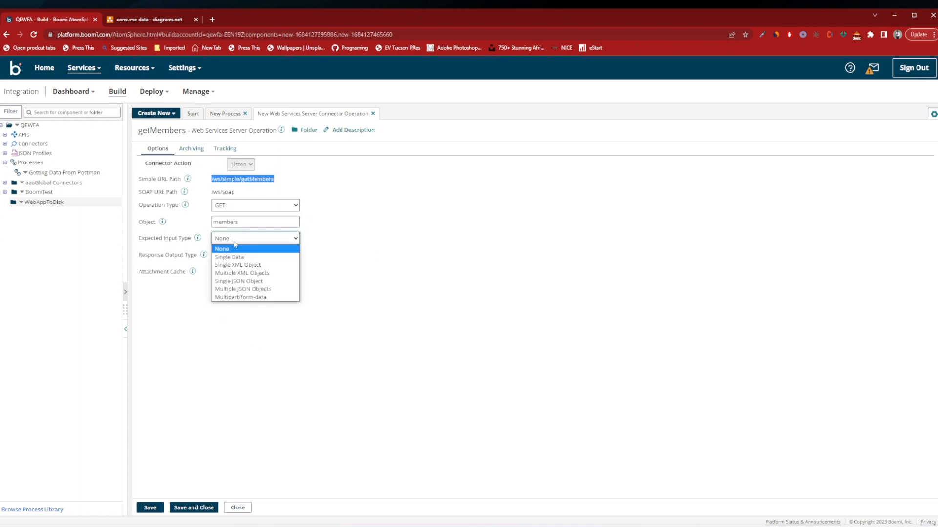
{"action": "left_click", "coordinate": [263, 284]}
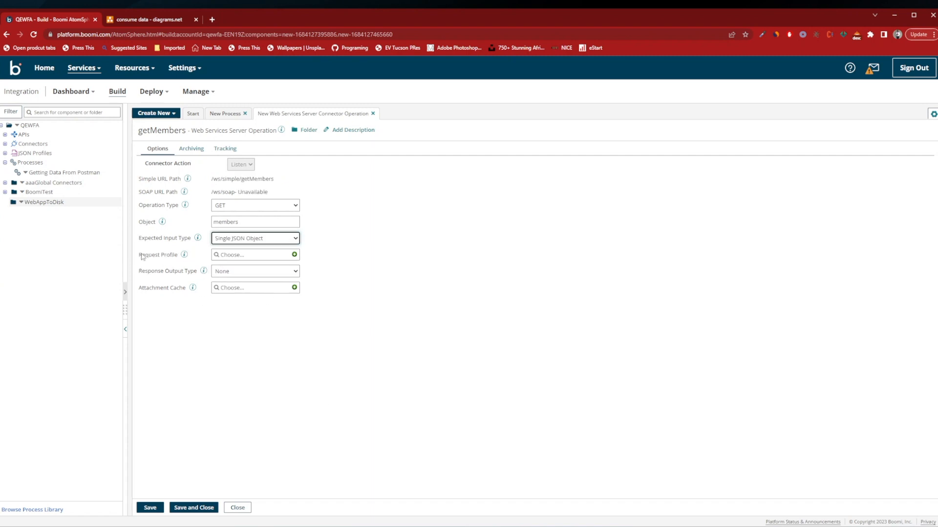
Create a new JSON profile as the operation's request profile and name it membersJson.
{"action": "left_click", "coordinate": [184, 255]}
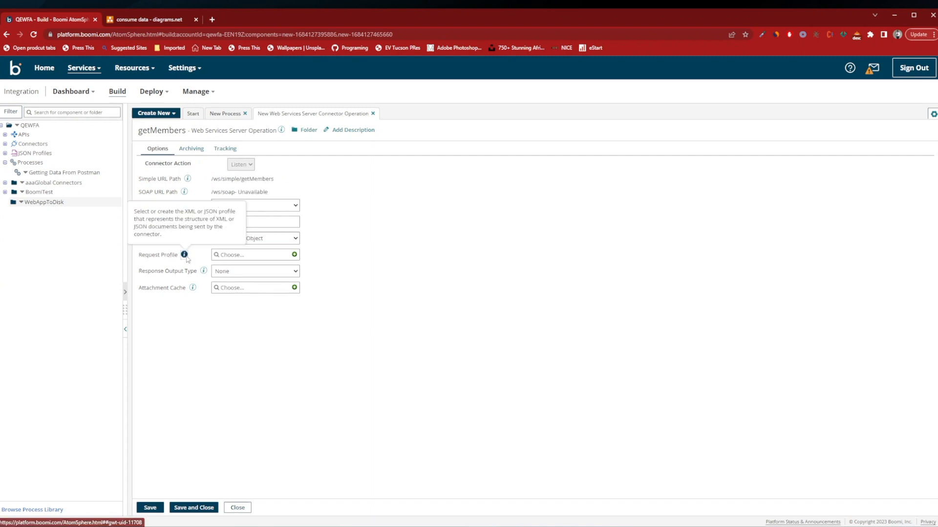
{"action": "left_click", "coordinate": [272, 255]}
{"action": "left_click", "coordinate": [295, 254]}
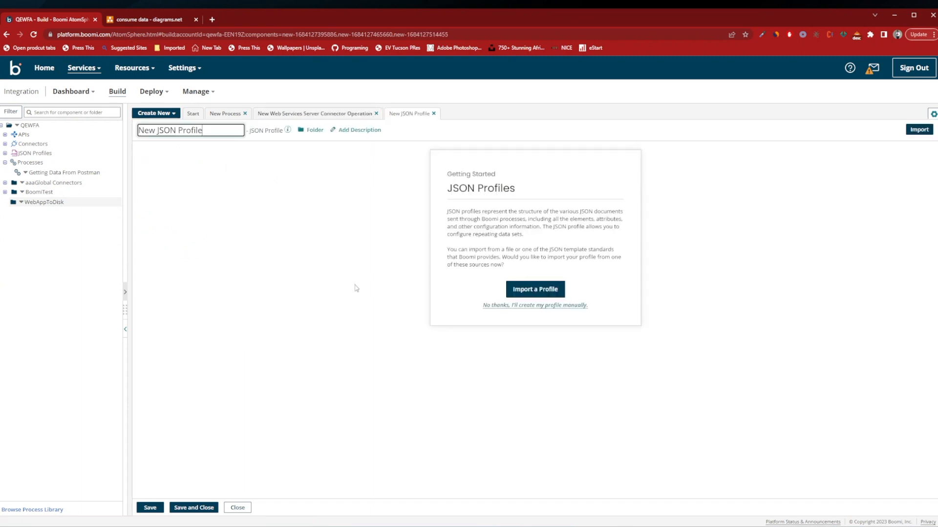
{"action": "left_click_drag", "start_coordinate": [219, 130], "coordinate": [72, 125]}
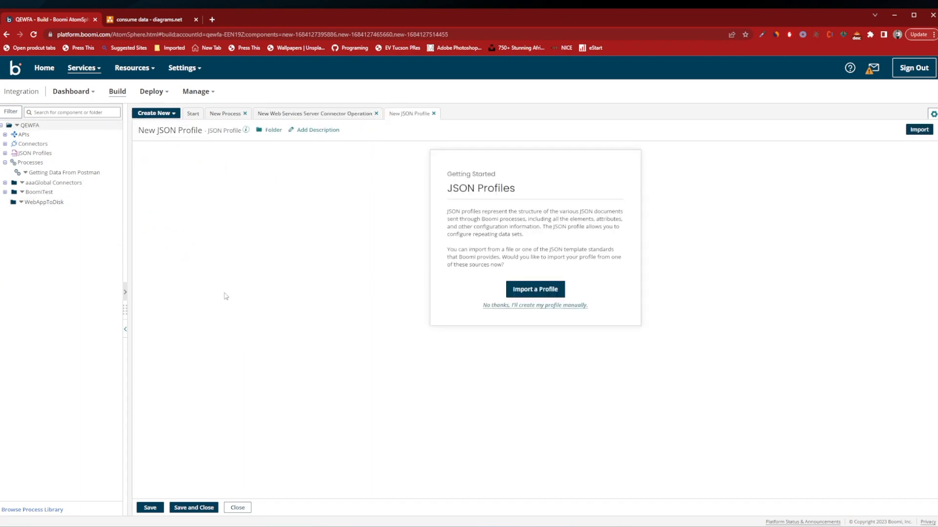
{"action": "left_click", "coordinate": [188, 130]}
{"action": "left_click_drag", "start_coordinate": [219, 131], "coordinate": [87, 135]}
{"action": "type", "text": "members"}
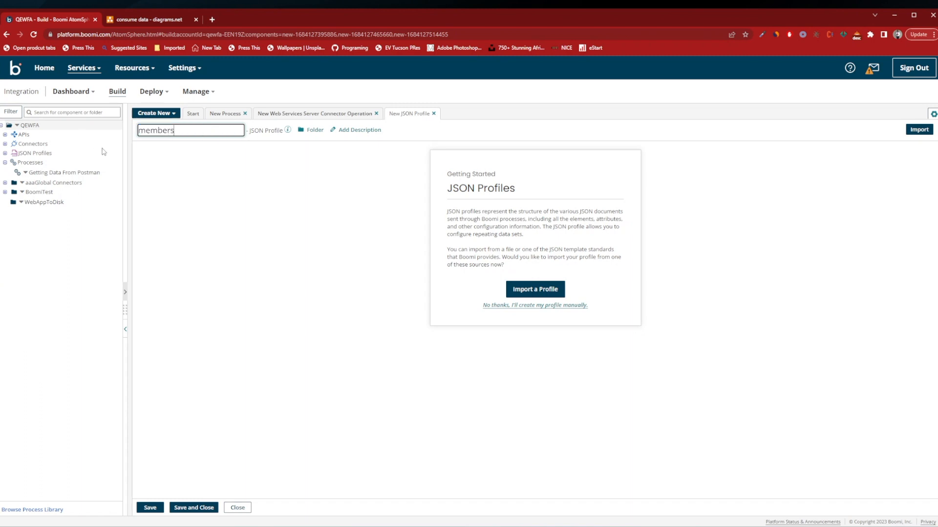
{"action": "type", "text": "Json"}
Start importing the profile from a JSON file and choose churchdata.json from the ChurchDataSamples folder.
{"action": "left_click", "coordinate": [516, 292]}
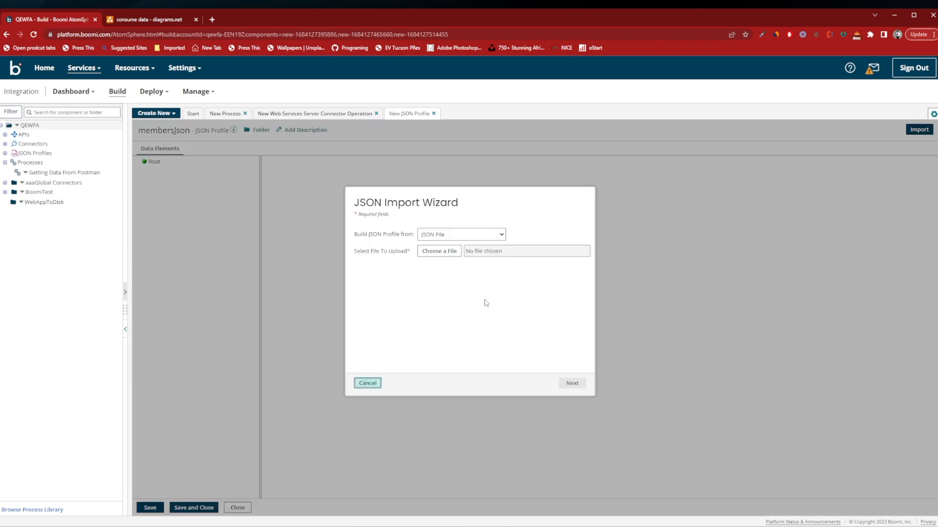
{"action": "left_click", "coordinate": [449, 252]}
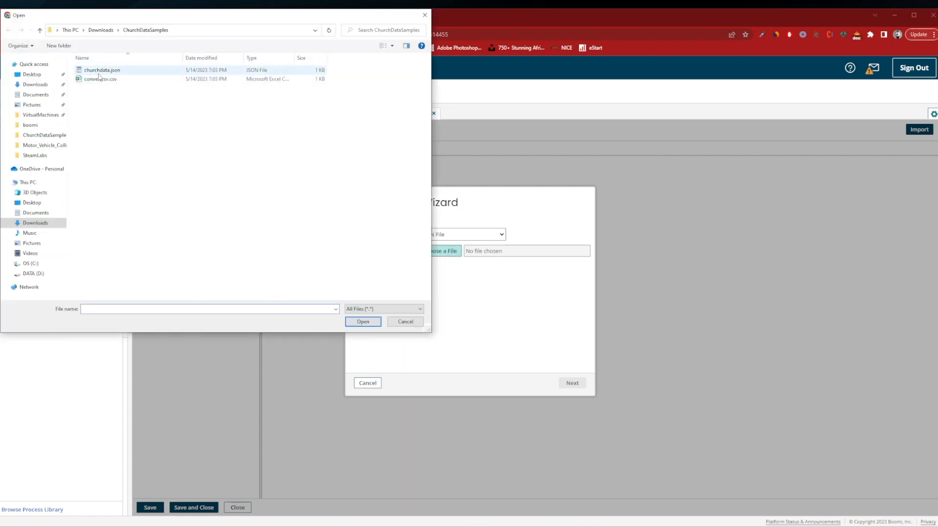
{"action": "left_click", "coordinate": [100, 71]}
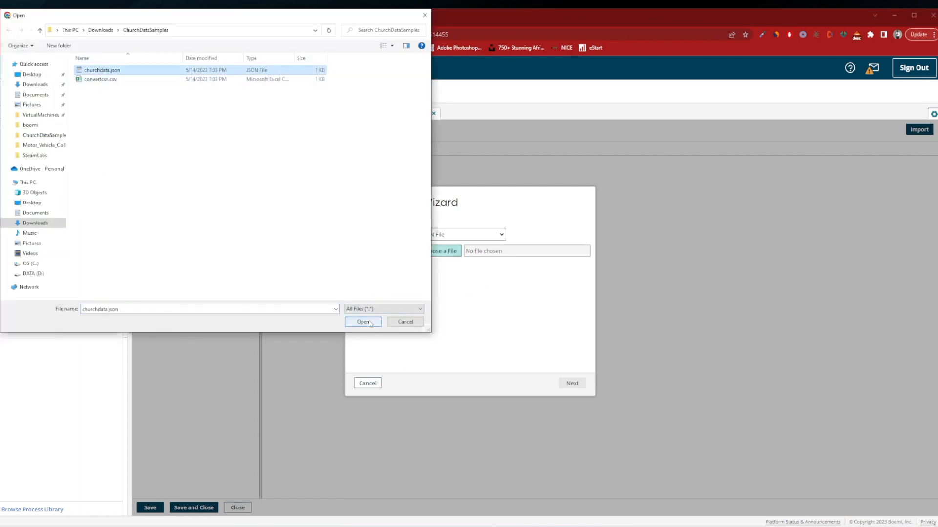
{"action": "left_click", "coordinate": [369, 323]}
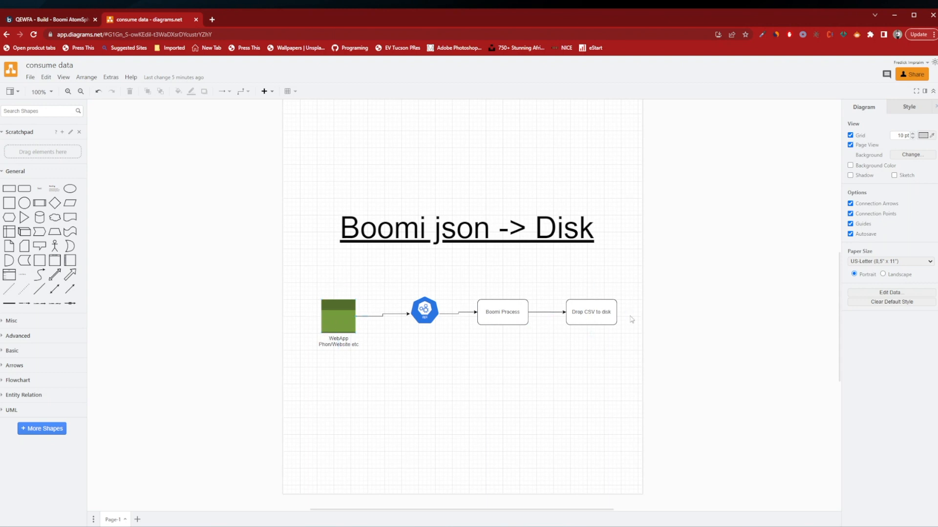
Review the Boomi json -> Disk flow diagram, and examine the structure of the member records in churchdata.json in WordPad.
{"action": "left_click", "coordinate": [606, 320]}
{"action": "left_click", "coordinate": [54, 20]}
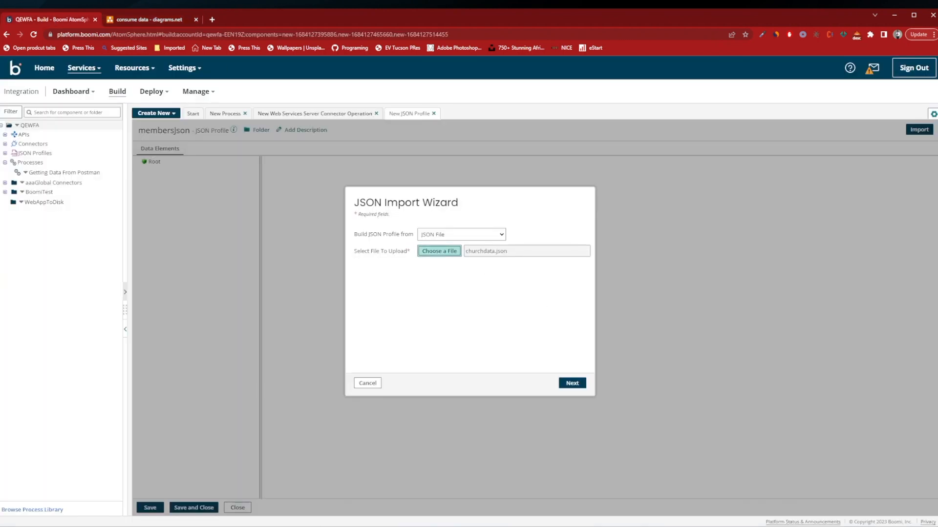
{"action": "left_click", "coordinate": [215, 526]}
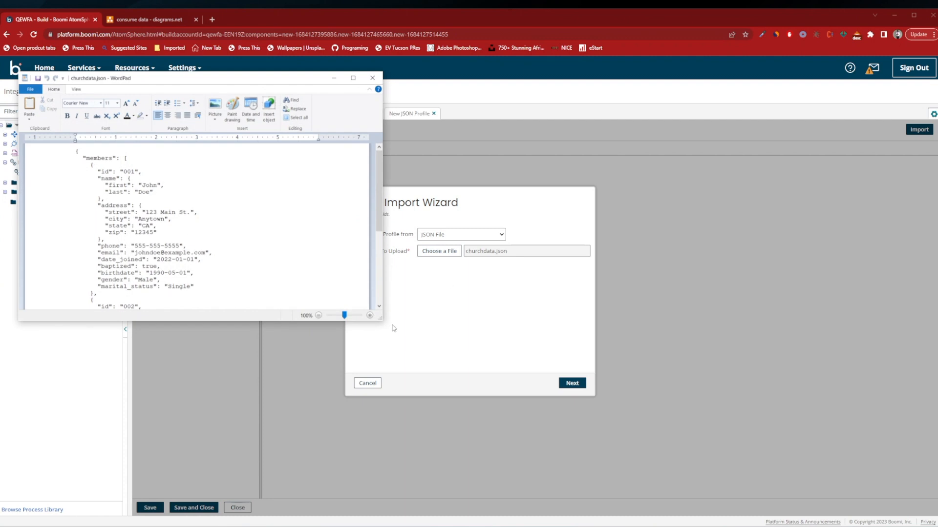
{"action": "left_click_drag", "start_coordinate": [381, 320], "coordinate": [593, 489]}
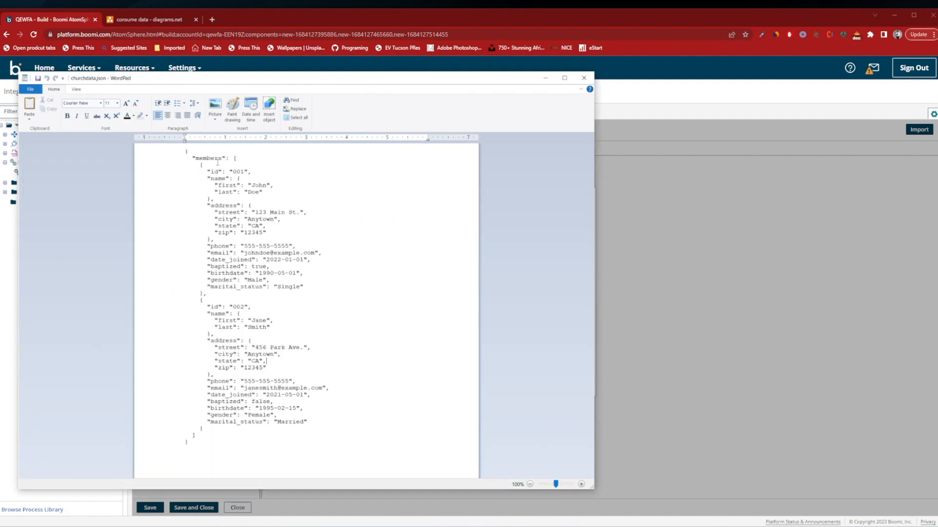
{"action": "left_click_drag", "start_coordinate": [185, 157], "coordinate": [189, 445]}
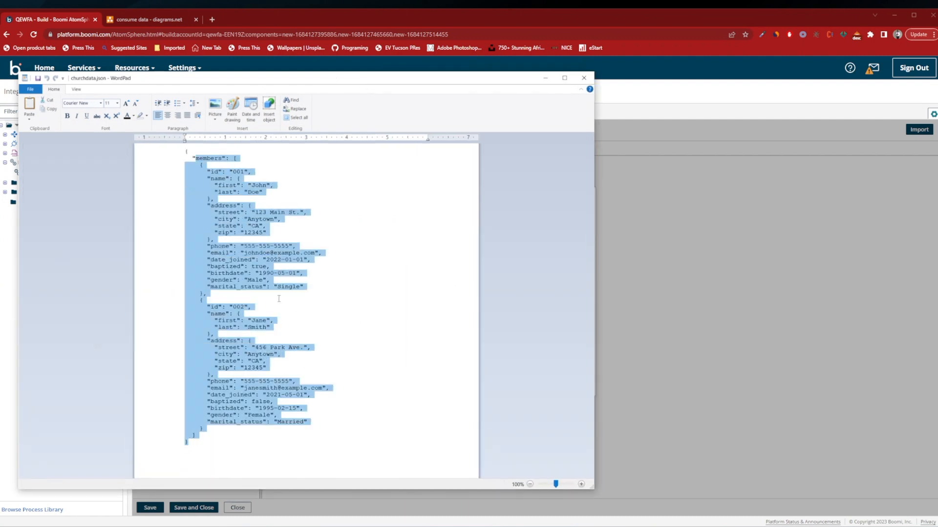
{"action": "left_click", "coordinate": [241, 192]}
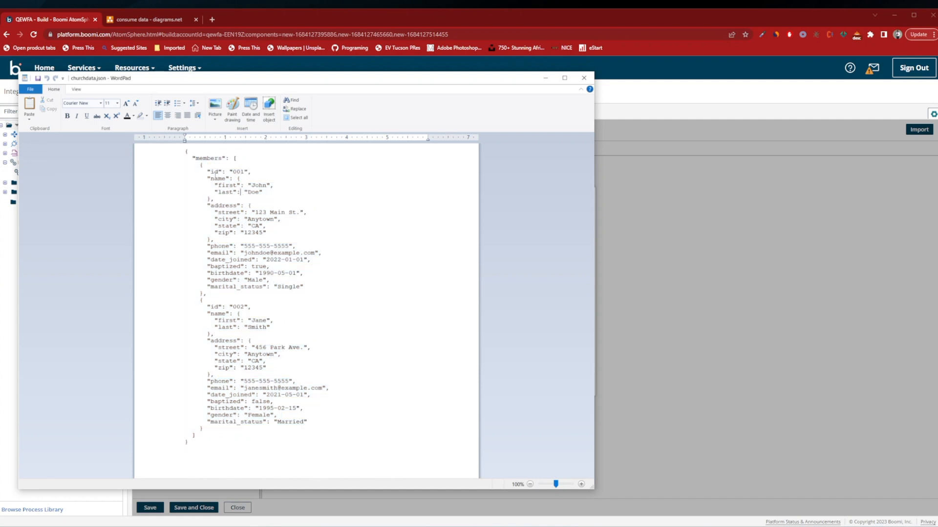
{"action": "left_click_drag", "start_coordinate": [210, 171], "coordinate": [255, 172]}
{"action": "left_click_drag", "start_coordinate": [308, 423], "coordinate": [233, 239]}
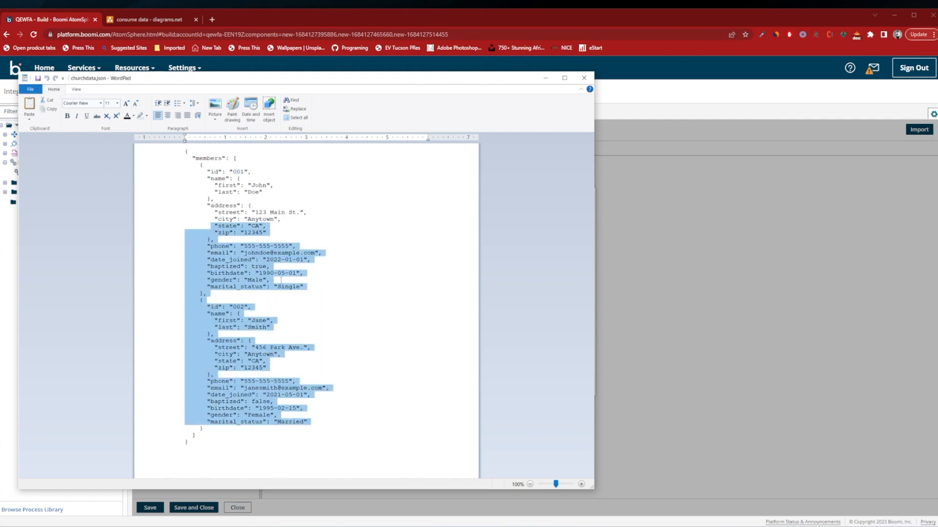
{"action": "left_click", "coordinate": [545, 78]}
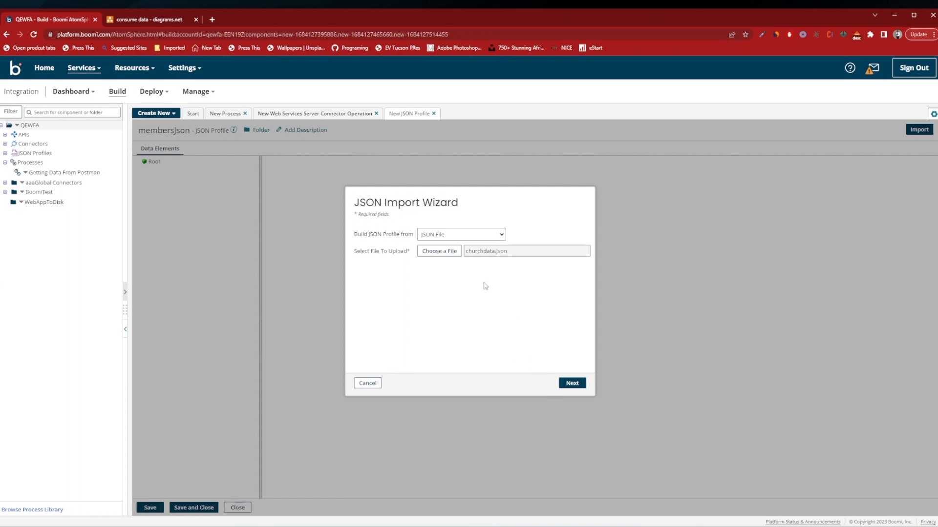
Run the JSON import of churchdata.json and finish loading it into the membersJson profile.
{"action": "left_click", "coordinate": [581, 384]}
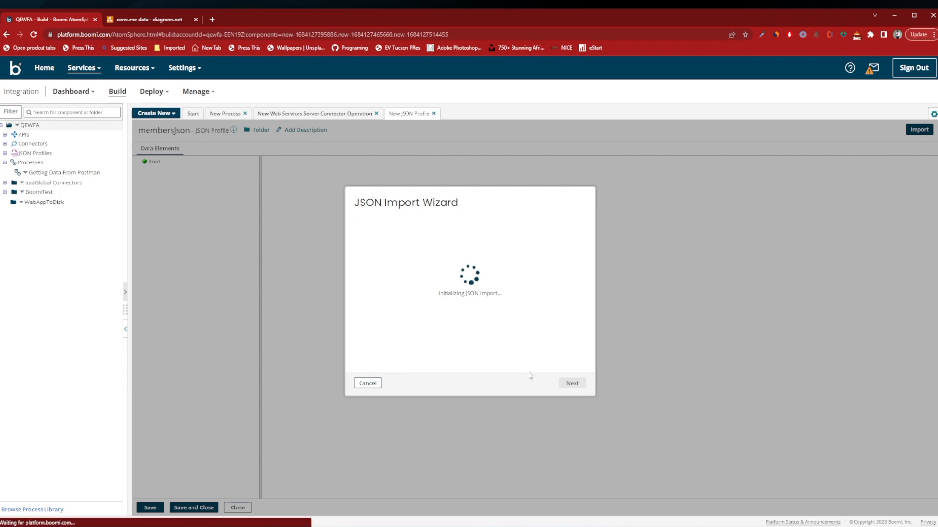
{"action": "left_click_drag", "start_coordinate": [402, 266], "coordinate": [560, 266]}
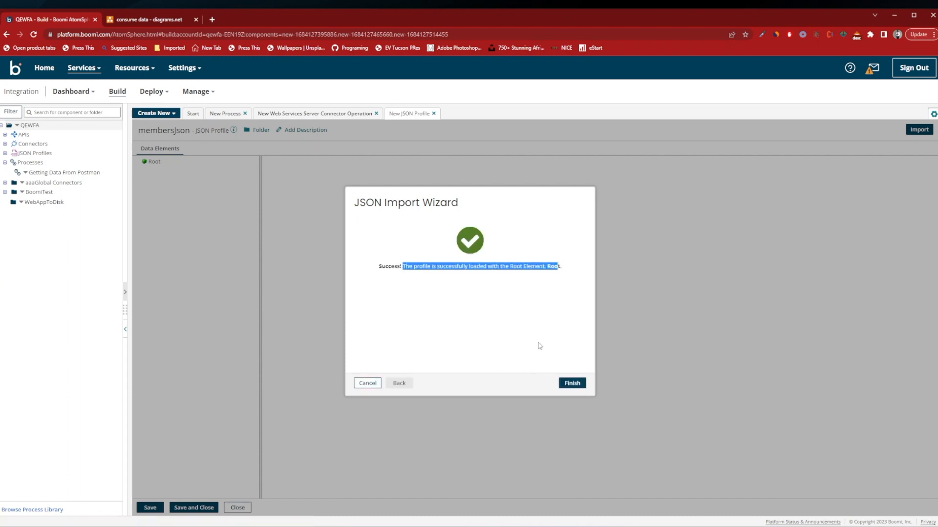
{"action": "left_click", "coordinate": [572, 383]}
Expand the imported profile's element tree and examine the members array, including the nested name and address fields.
{"action": "left_click", "coordinate": [141, 171]}
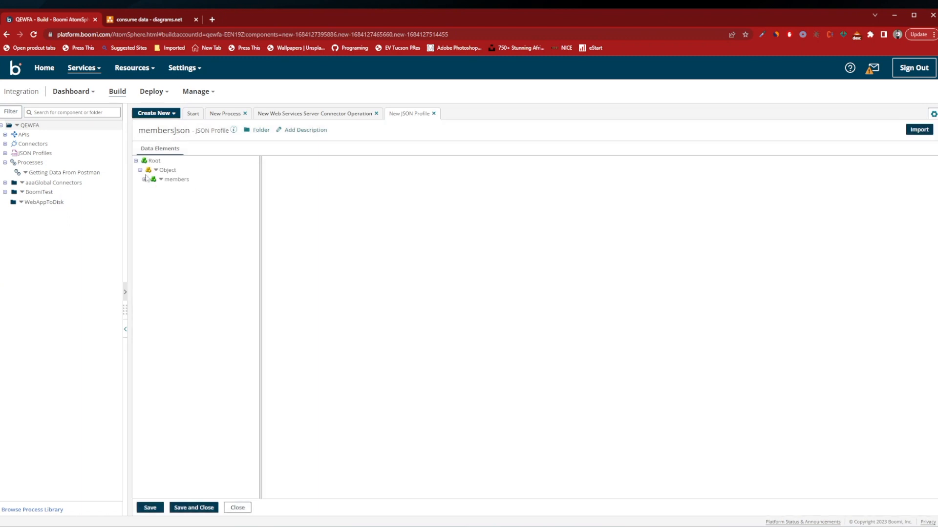
{"action": "left_click", "coordinate": [144, 180]}
{"action": "left_click", "coordinate": [148, 188]}
{"action": "left_click", "coordinate": [153, 199]}
{"action": "left_click", "coordinate": [157, 208]}
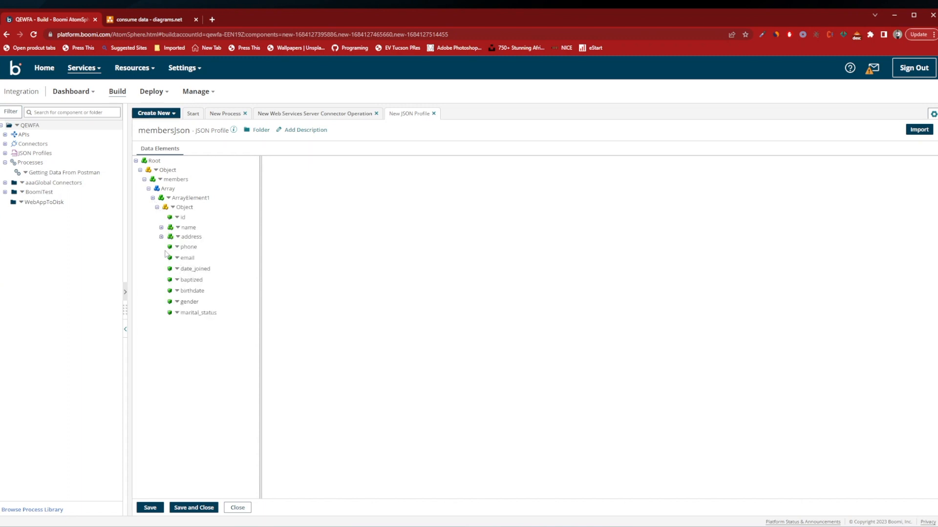
{"action": "left_click", "coordinate": [167, 189]}
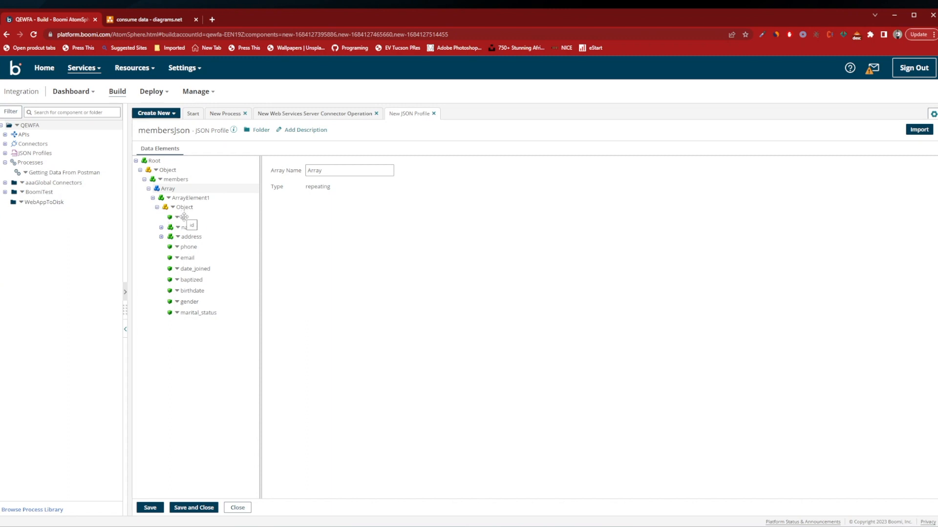
{"action": "left_click", "coordinate": [162, 237]}
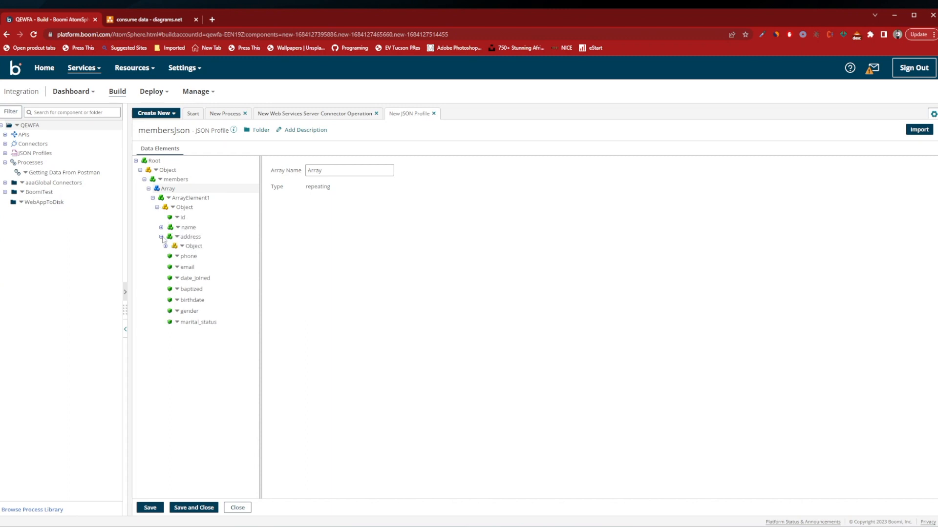
{"action": "left_click", "coordinate": [162, 228]}
{"action": "left_click", "coordinate": [166, 236]}
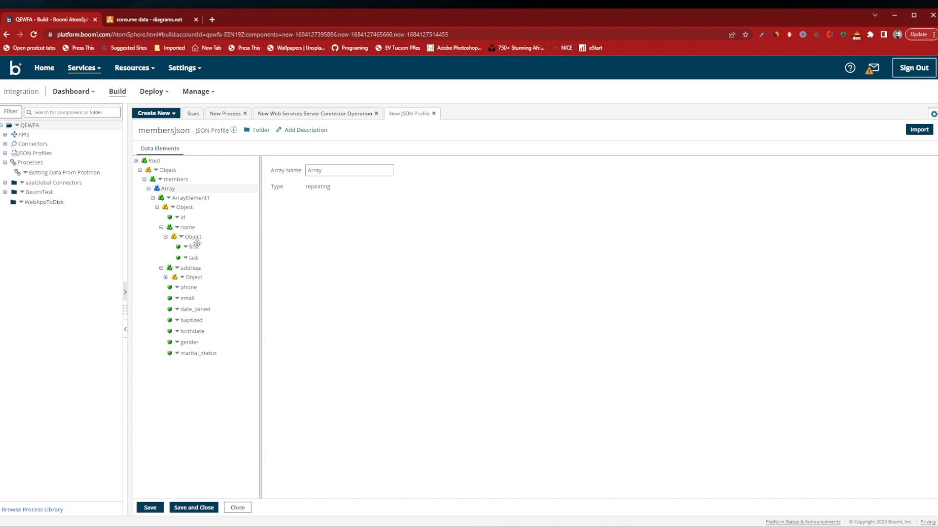
{"action": "left_click", "coordinate": [165, 277]}
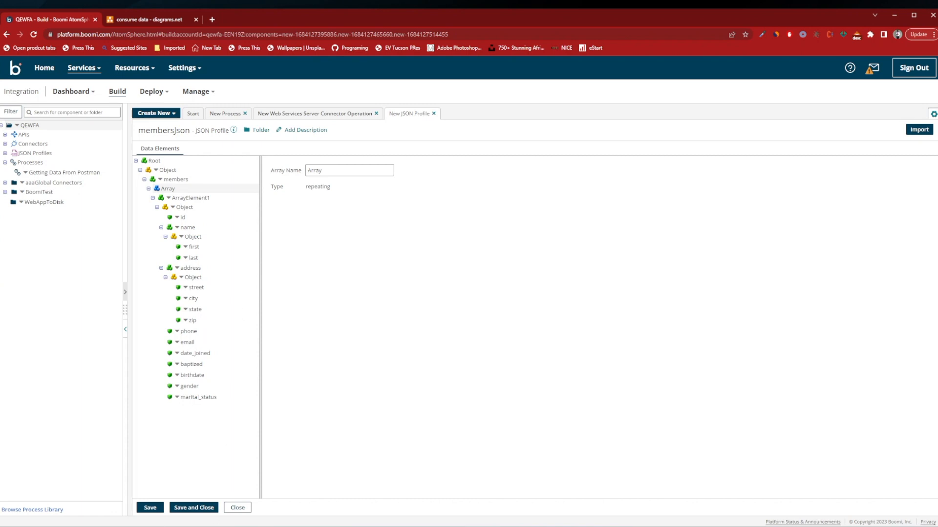
Save and close the membersJson profile and the getMembers operation, and confirm the Start shape's settings.
{"action": "left_click", "coordinate": [150, 507]}
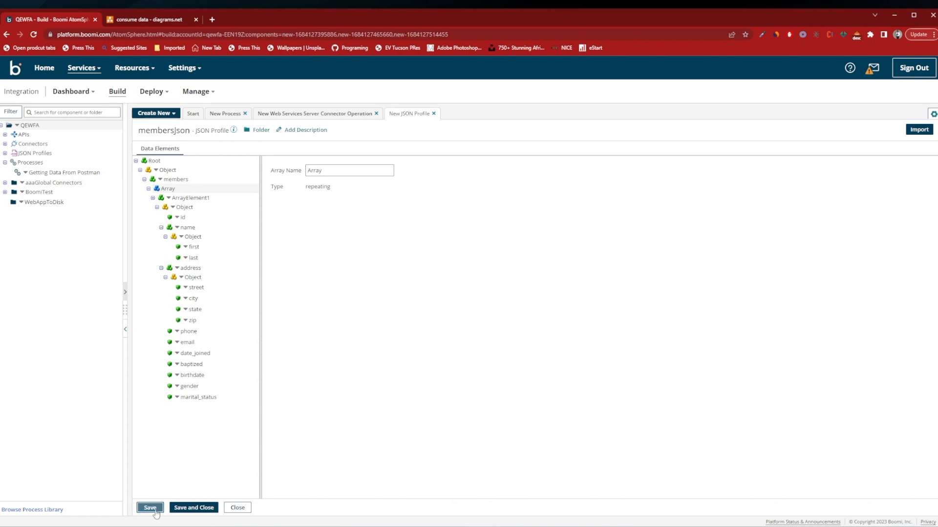
{"action": "left_click", "coordinate": [199, 507]}
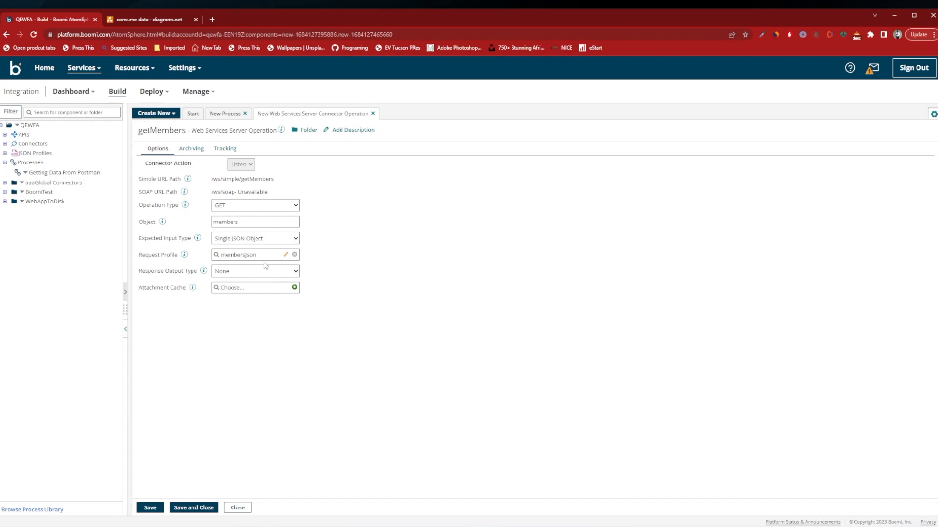
{"action": "left_click", "coordinate": [194, 507]}
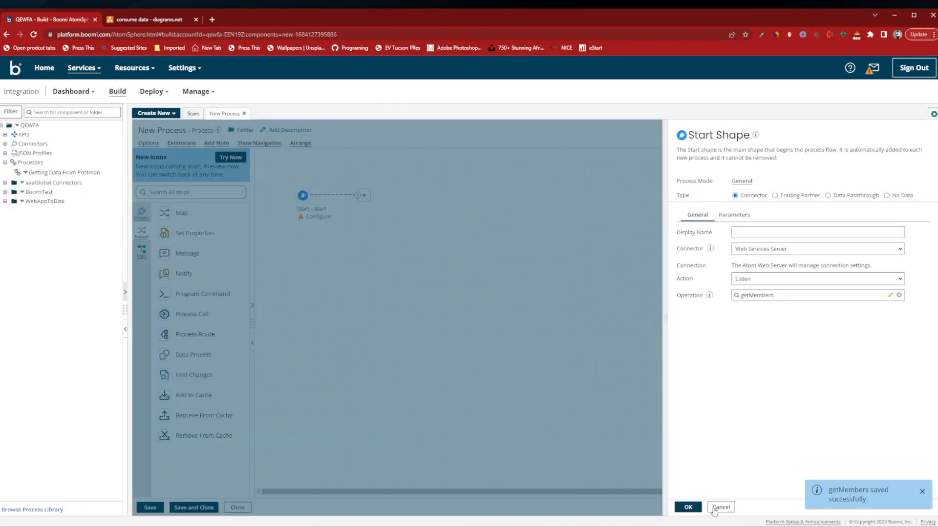
{"action": "left_click", "coordinate": [688, 507]}
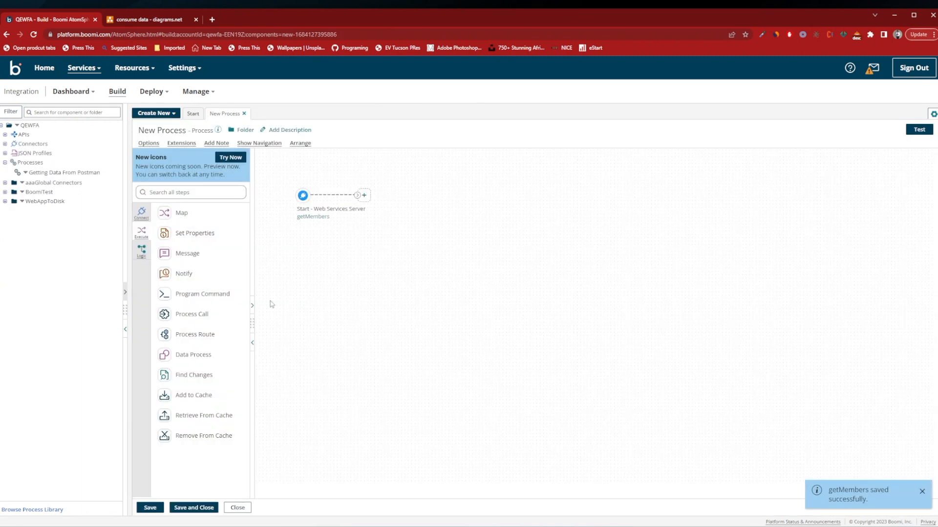
Reposition the Start shape, add a Map shape to the process, and create a new map for it named json to csv.
{"action": "left_click_drag", "start_coordinate": [303, 196], "coordinate": [324, 221]}
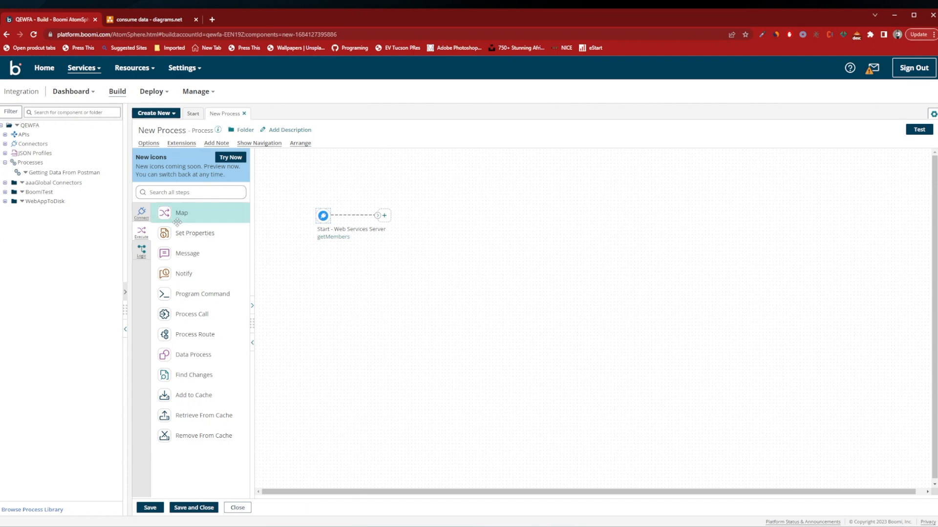
{"action": "left_click_drag", "start_coordinate": [178, 213], "coordinate": [444, 269]}
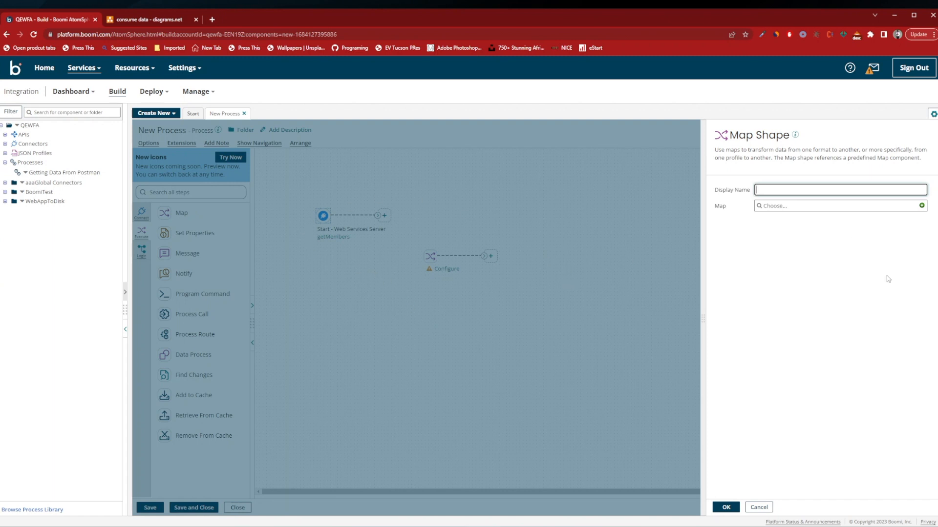
{"action": "left_click", "coordinate": [922, 205]}
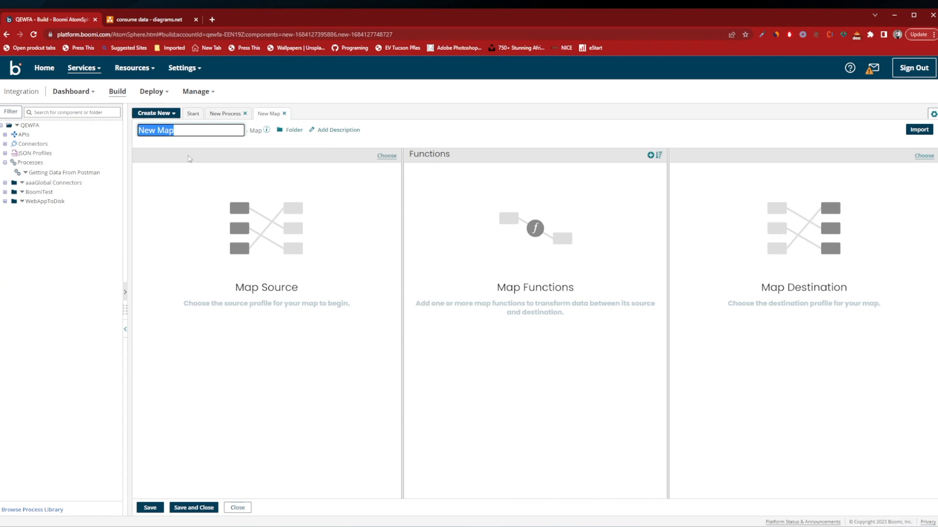
{"action": "type", "text": "S"}
{"action": "left_click", "coordinate": [204, 171]}
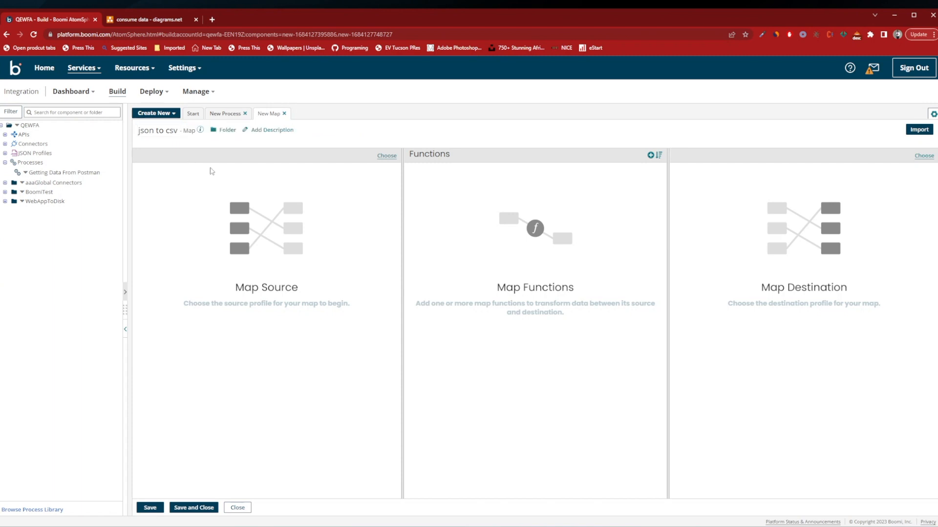
Set the map's source profile to the JSON profile membersJson.
{"action": "left_click", "coordinate": [387, 155]}
{"action": "left_click", "coordinate": [462, 290]}
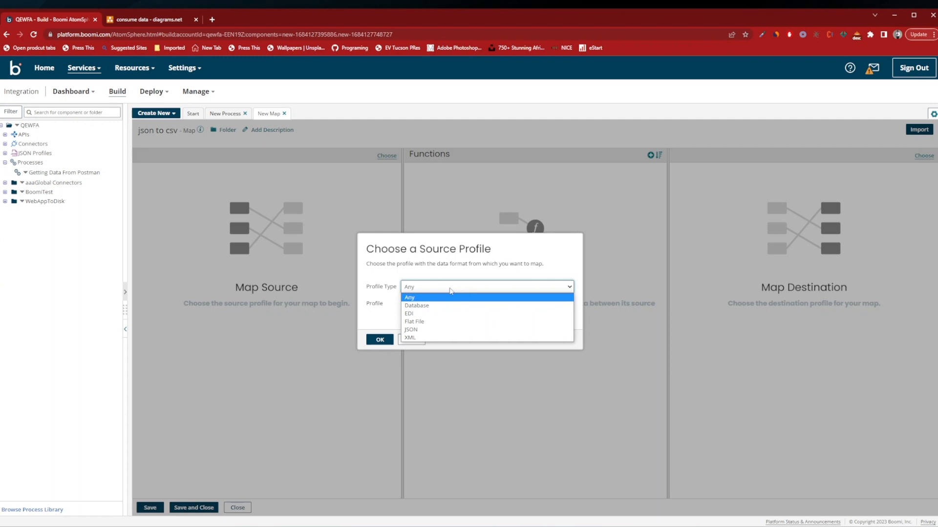
{"action": "left_click", "coordinate": [454, 330]}
{"action": "left_click", "coordinate": [440, 304]}
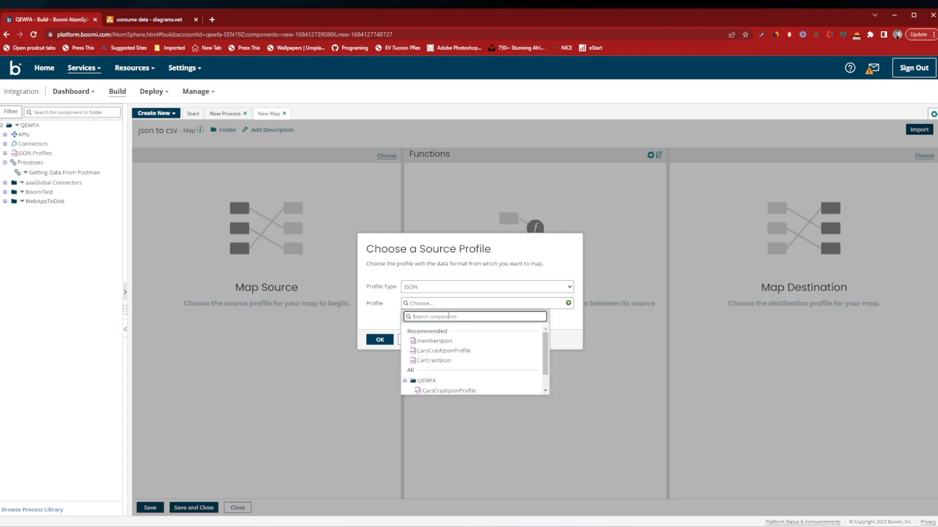
{"action": "left_click", "coordinate": [433, 341]}
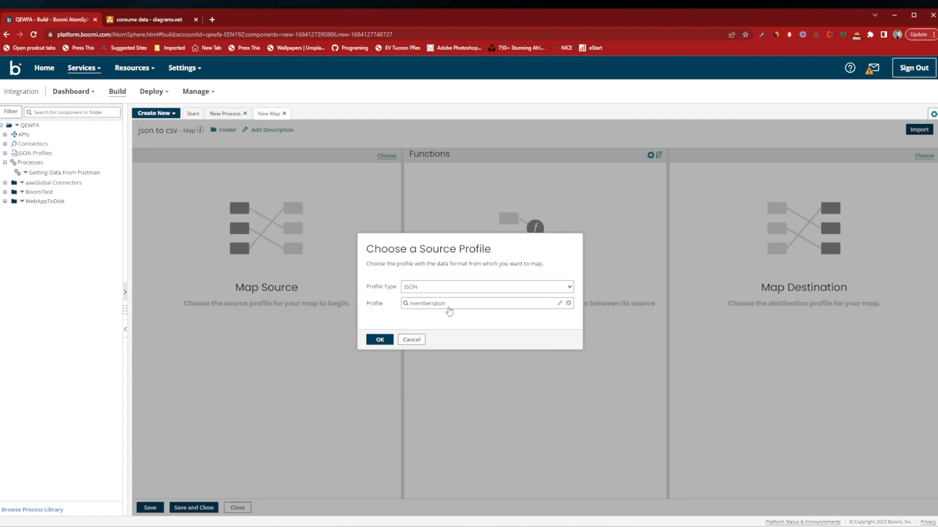
{"action": "left_click", "coordinate": [379, 340]}
Expand the map's source profile down to the individual member fields and bring up churchdata.json in WordPad for comparison.
{"action": "left_click", "coordinate": [144, 189]}
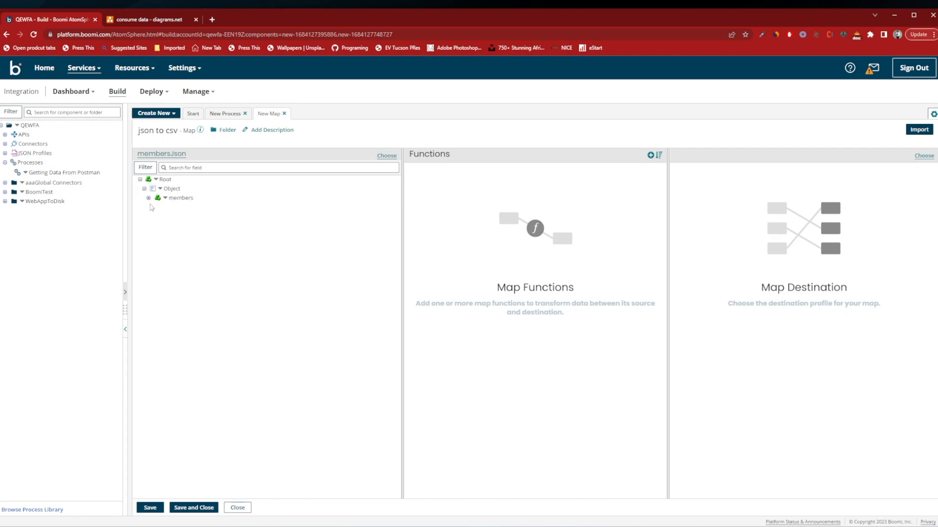
{"action": "left_click", "coordinate": [149, 197]}
{"action": "left_click", "coordinate": [152, 207]}
{"action": "left_click", "coordinate": [157, 216]}
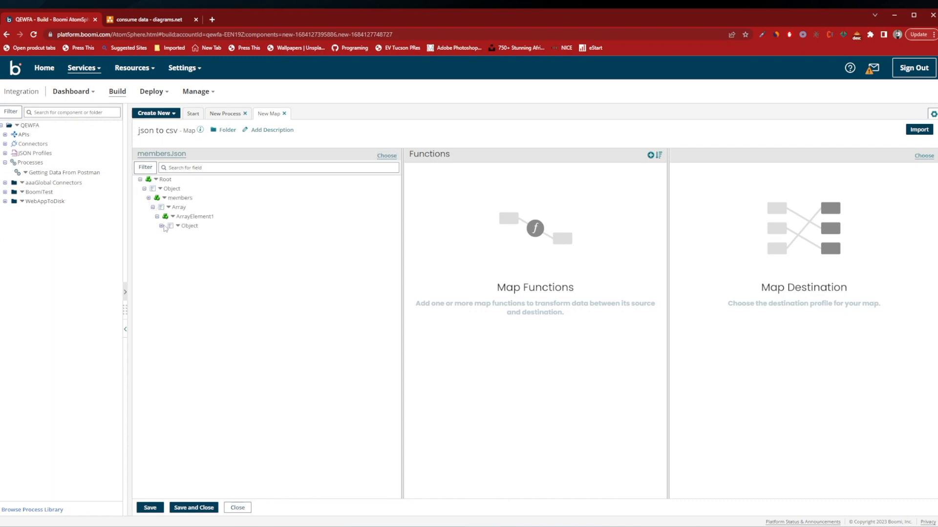
{"action": "left_click", "coordinate": [162, 225]}
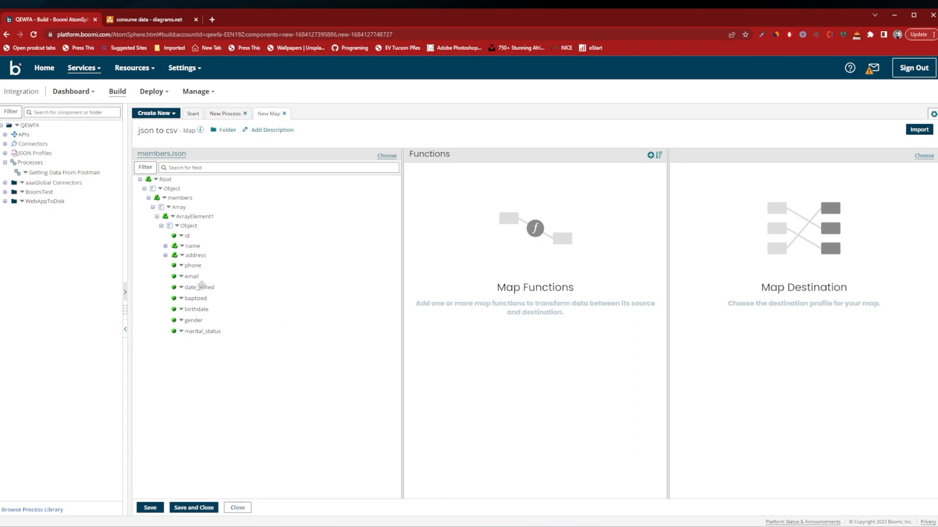
{"action": "key", "text": "alt+Tab"}
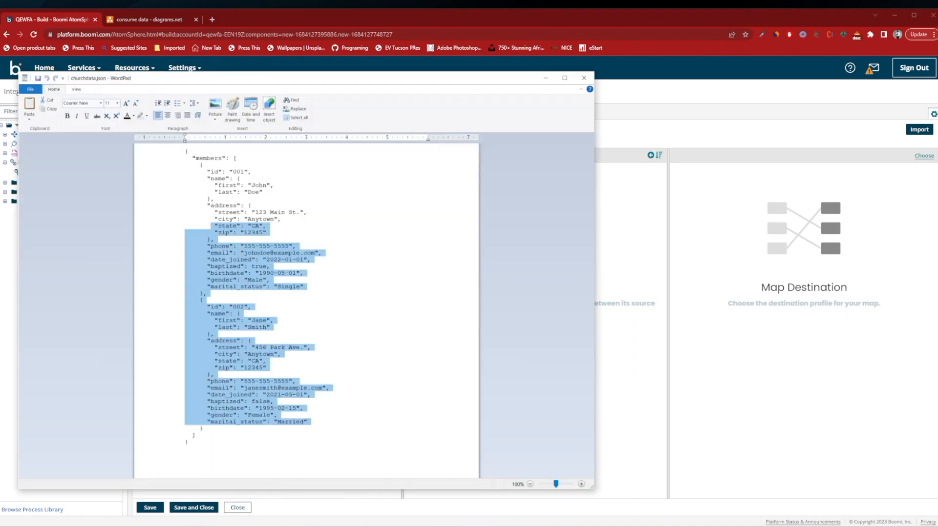
{"action": "left_click", "coordinate": [241, 253]}
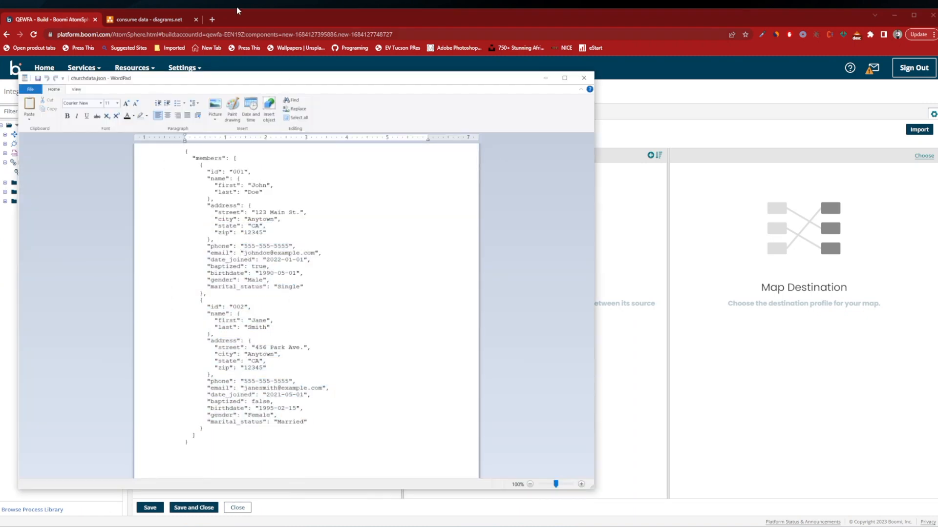
Search the web in a new browser tab for a json to csv converter and open the Convert CSV site's JSON To CSV Converter.
{"action": "left_click", "coordinate": [217, 20]}
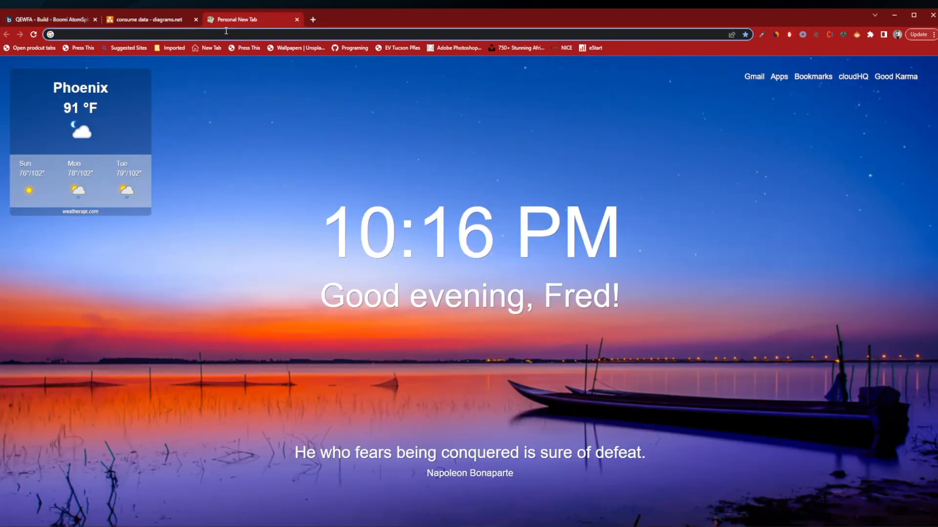
{"action": "type", "text": "json"}
{"action": "key", "text": "Return"}
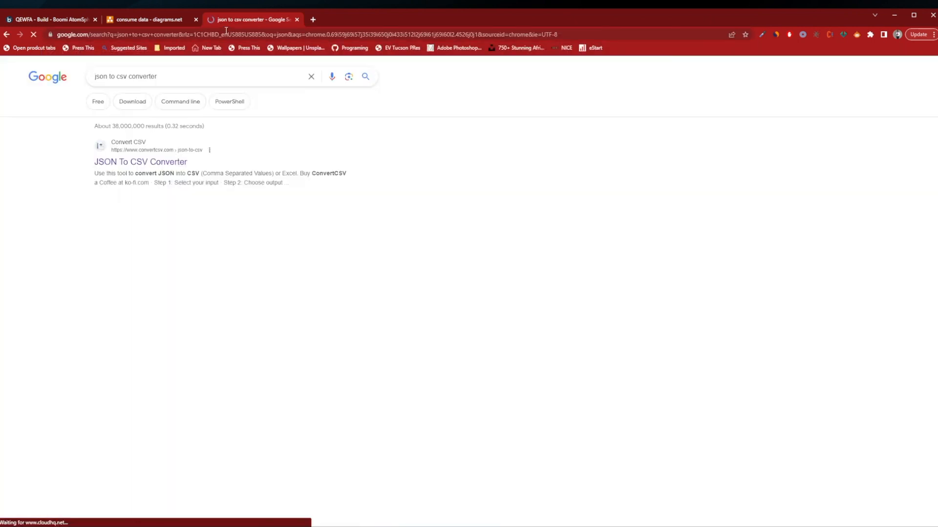
{"action": "left_click", "coordinate": [122, 161]}
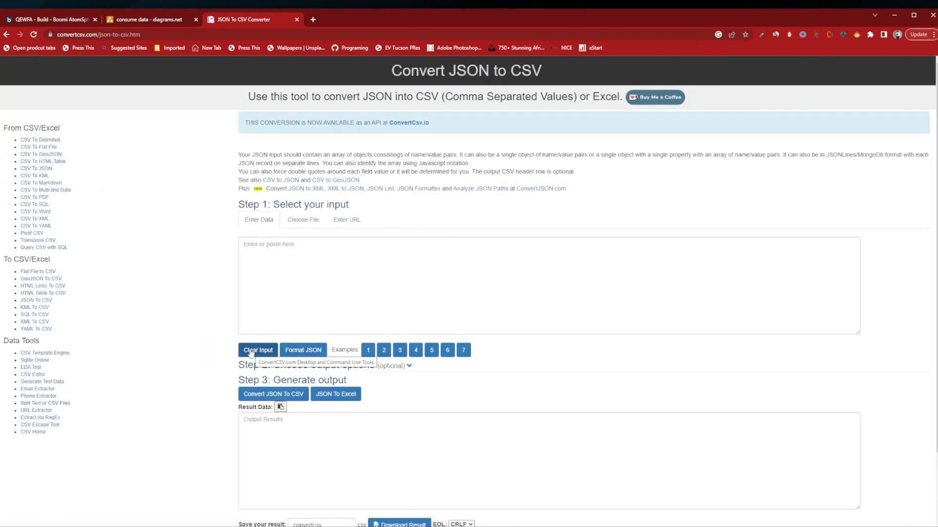
Copy the full contents of churchdata.json from WordPad into the converter's input to produce the CSV.
{"action": "left_click", "coordinate": [202, 525]}
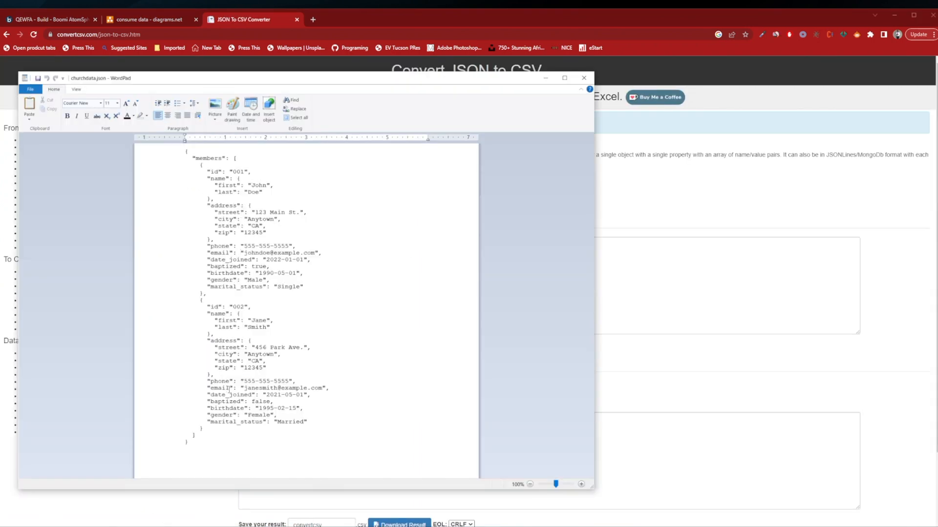
{"action": "key", "text": "ctrl+a"}
{"action": "key", "text": "ctrl+c"}
{"action": "left_click", "coordinate": [546, 78]}
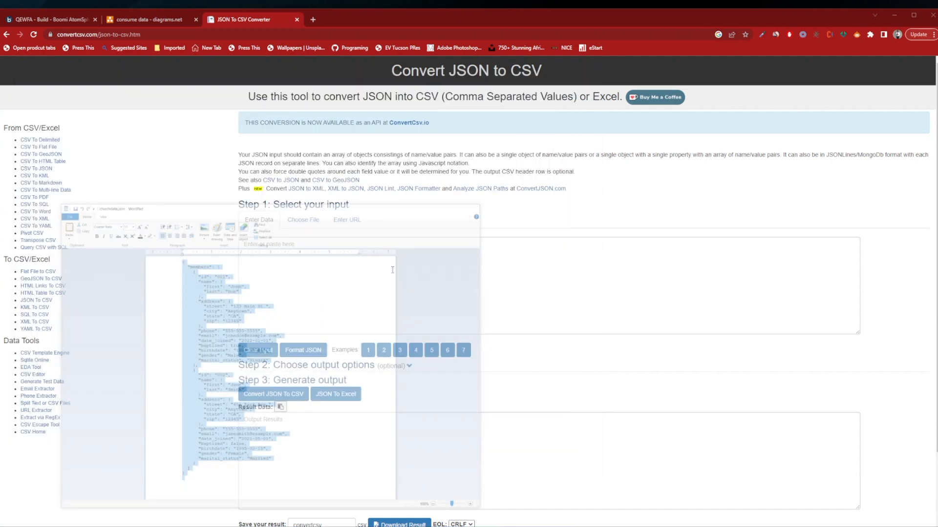
{"action": "left_click", "coordinate": [404, 280]}
{"action": "key", "text": "ctrl+v"}
{"action": "scroll", "coordinate": [404, 280], "scroll_direction": "up", "scroll_amount": 10}
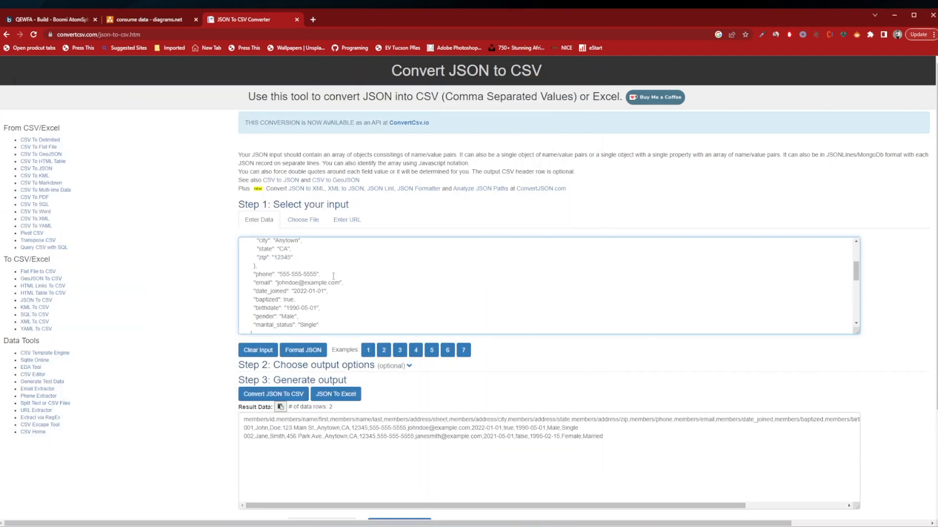
Examine the pasted member records in the converter's input from the first record to the last.
{"action": "scroll", "coordinate": [295, 259], "scroll_direction": "down", "scroll_amount": 2}
{"action": "scroll", "coordinate": [317, 262], "scroll_direction": "up", "scroll_amount": 2}
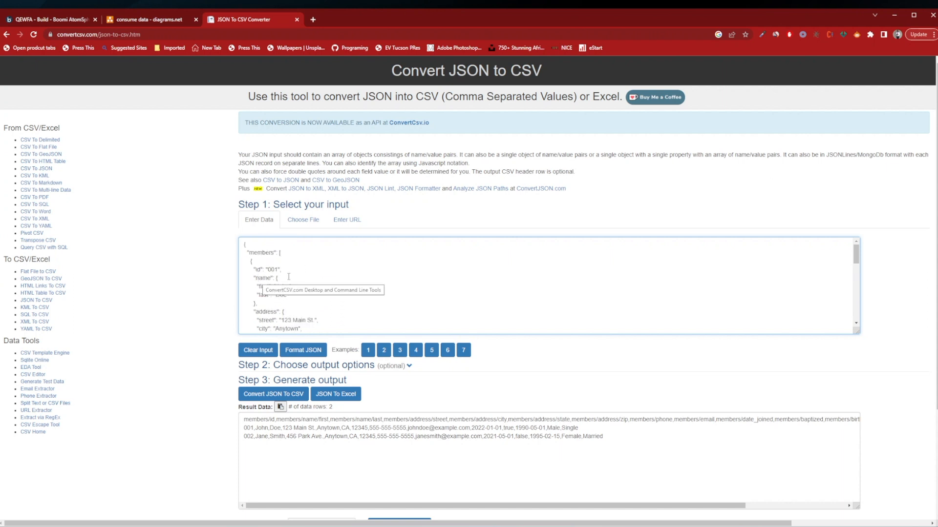
{"action": "scroll", "coordinate": [288, 276], "scroll_direction": "down", "scroll_amount": 2}
{"action": "scroll", "coordinate": [278, 275], "scroll_direction": "up", "scroll_amount": 2}
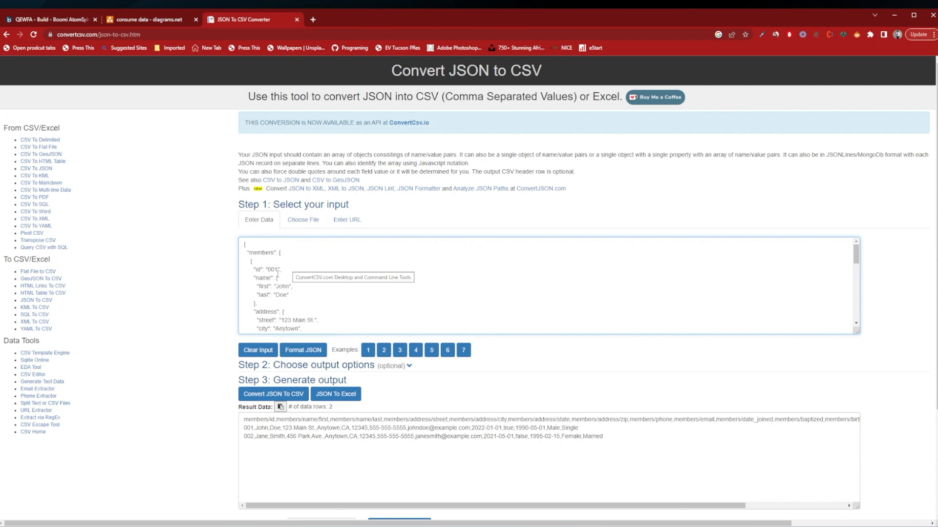
{"action": "scroll", "coordinate": [299, 289], "scroll_direction": "down", "scroll_amount": 6}
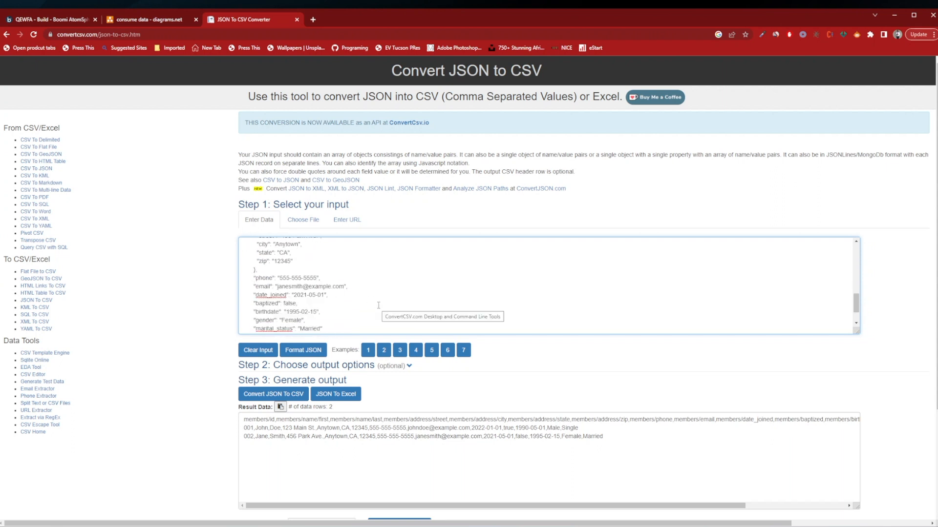
{"action": "scroll", "coordinate": [296, 291], "scroll_direction": "up", "scroll_amount": 5}
{"action": "scroll", "coordinate": [298, 305], "scroll_direction": "up", "scroll_amount": 3}
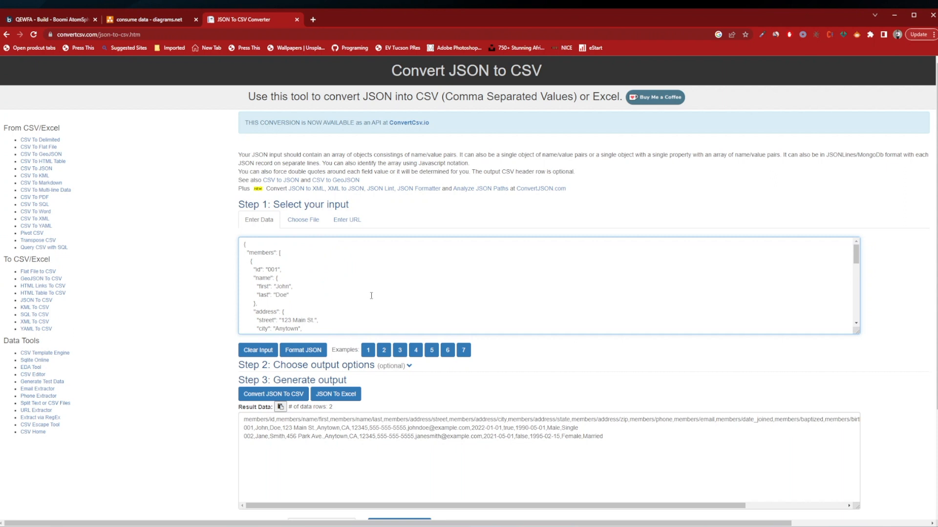
{"action": "scroll", "coordinate": [301, 293], "scroll_direction": "down", "scroll_amount": 6}
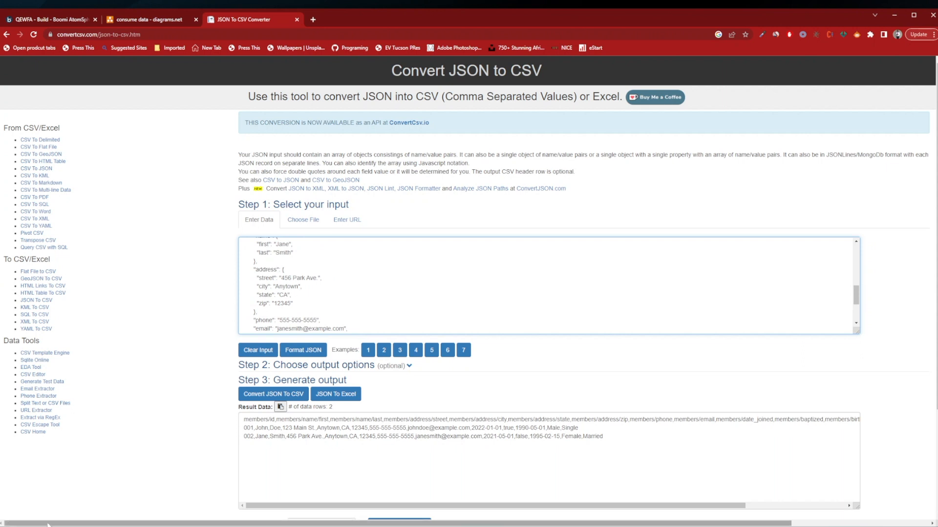
Examine the JSON input, the generated CSV result and the full width of the converted member table.
{"action": "scroll", "coordinate": [347, 278], "scroll_direction": "up", "scroll_amount": 6}
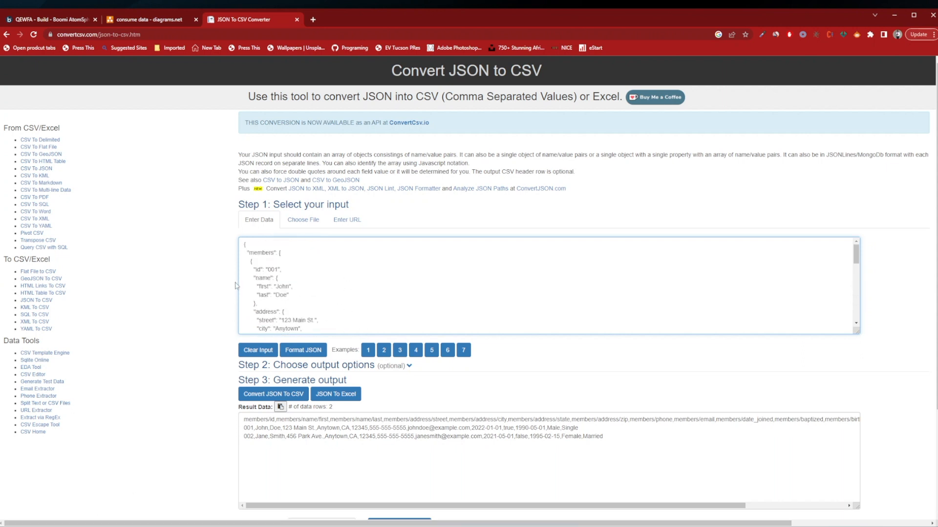
{"action": "scroll", "coordinate": [361, 276], "scroll_direction": "down", "scroll_amount": 5}
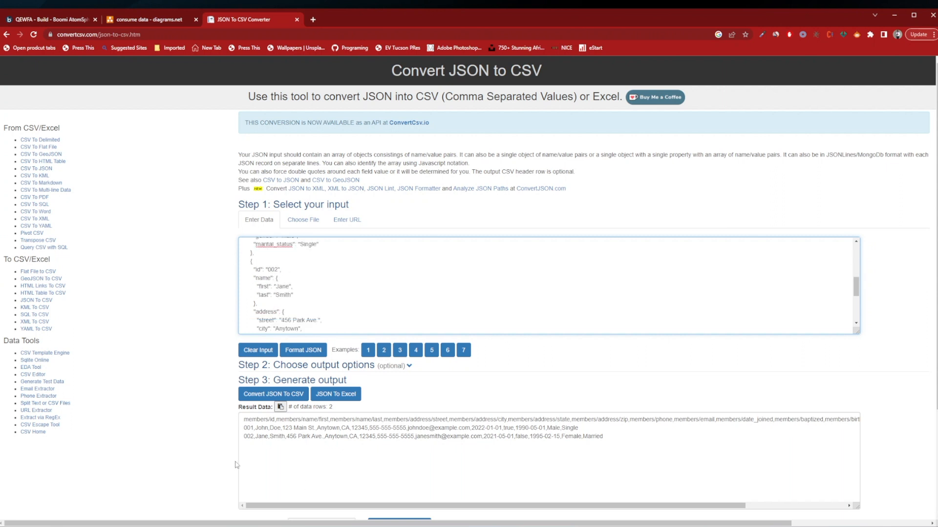
{"action": "scroll", "coordinate": [356, 424], "scroll_direction": "down", "scroll_amount": 1}
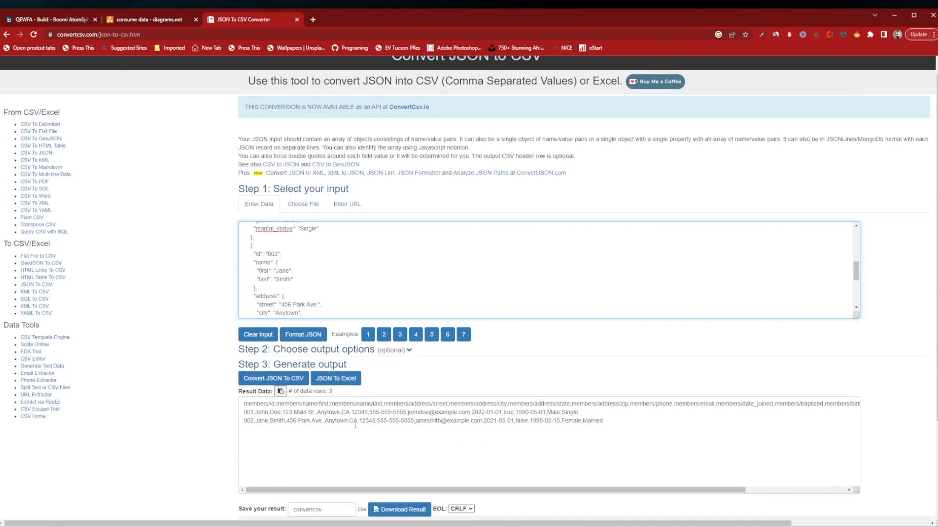
{"action": "scroll", "coordinate": [355, 425], "scroll_direction": "down", "scroll_amount": 2}
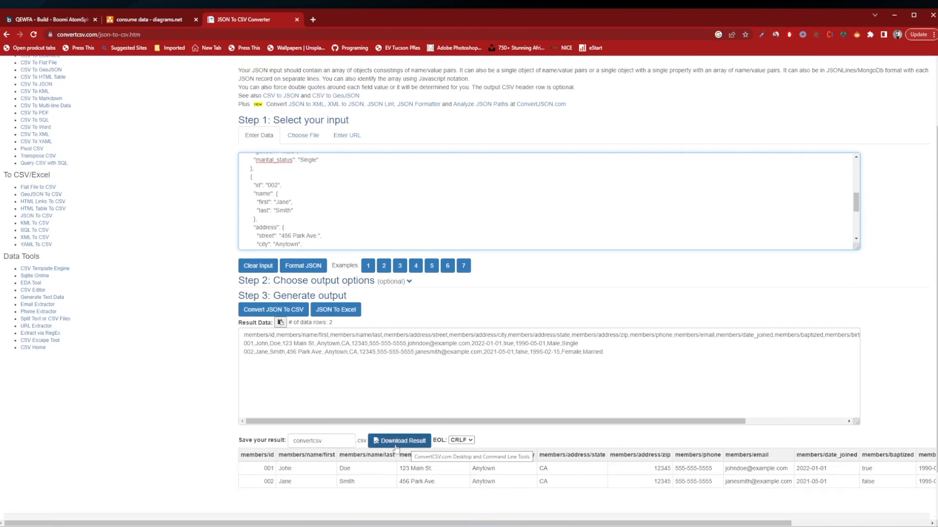
{"action": "scroll", "coordinate": [395, 447], "scroll_direction": "down", "scroll_amount": 1}
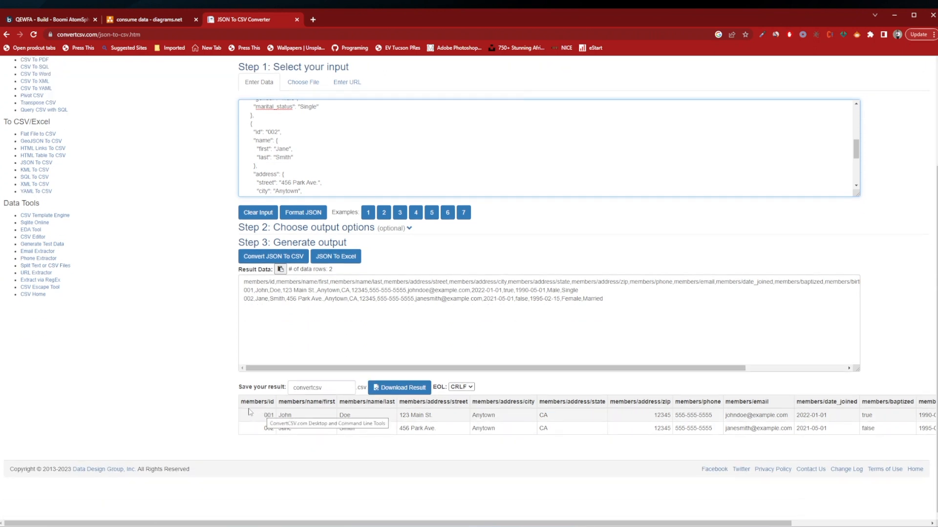
{"action": "left_click_drag", "start_coordinate": [249, 412], "coordinate": [935, 430]}
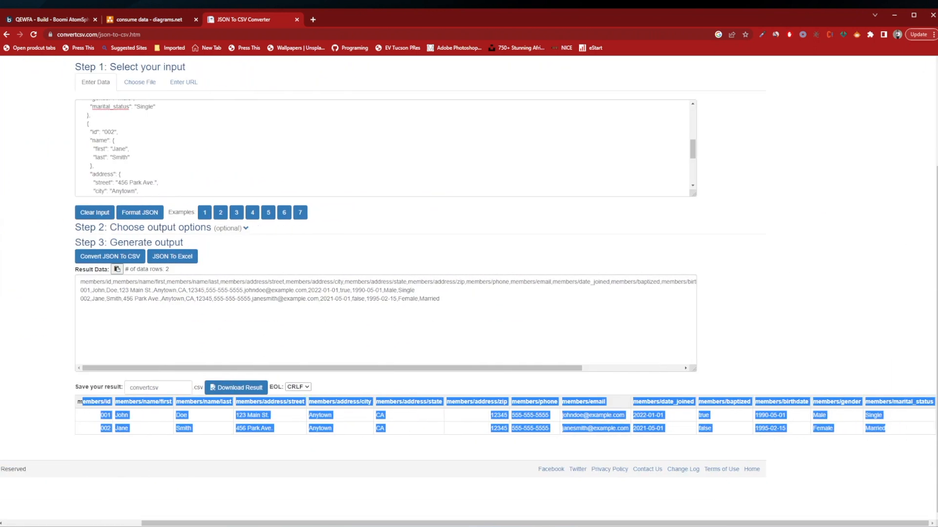
{"action": "left_click_drag", "start_coordinate": [446, 524], "coordinate": [308, 524]}
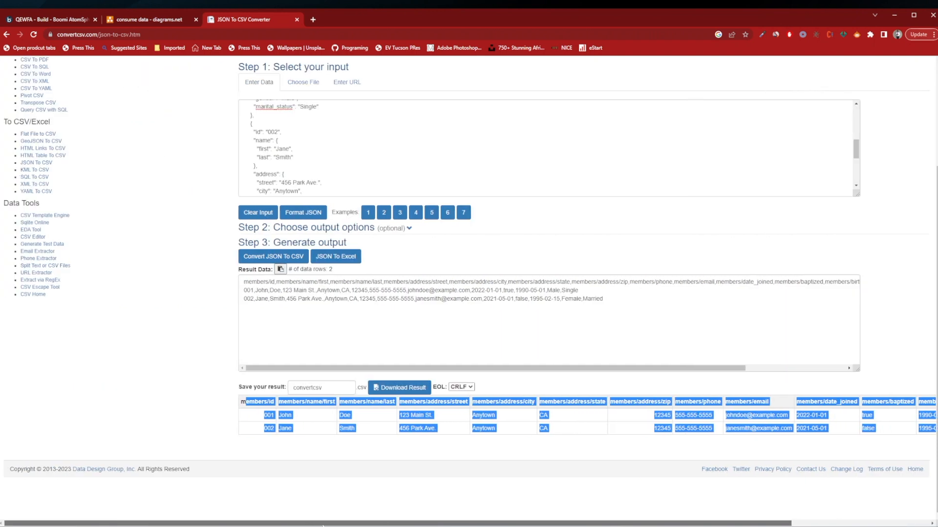
{"action": "left_click", "coordinate": [325, 452]}
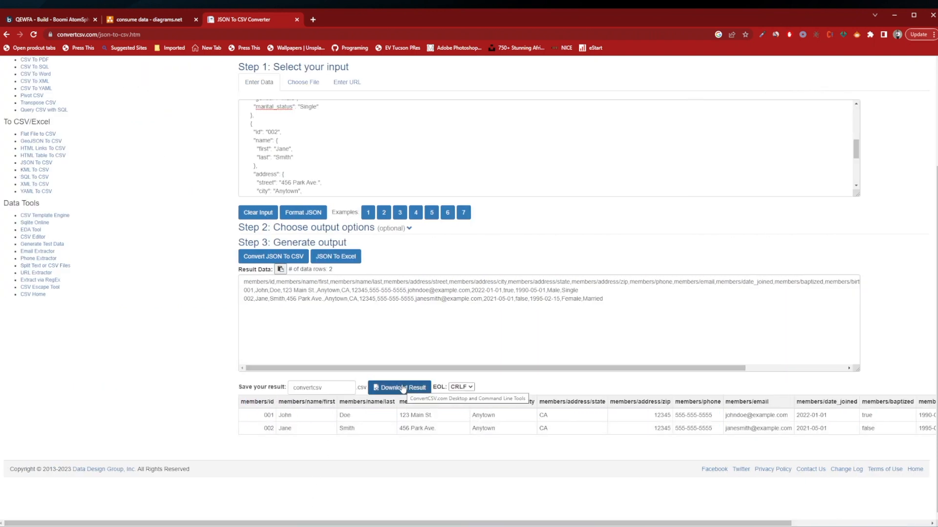
Open convertcsv.csv from the ChurchDataSamples folder in Excel and place its window below the converter's result data.
{"action": "mouse_move", "coordinate": [178, 526]}
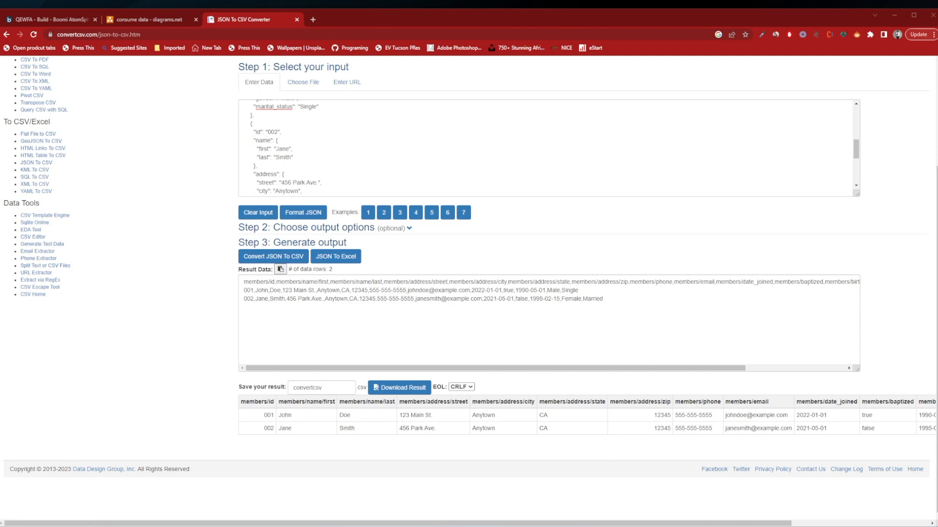
{"action": "left_click", "coordinate": [143, 526]}
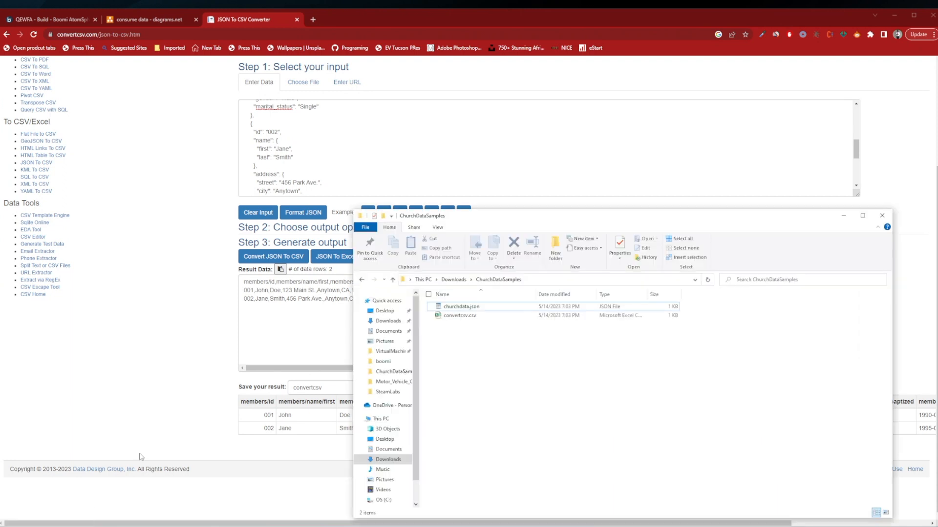
{"action": "double_click", "coordinate": [460, 315]}
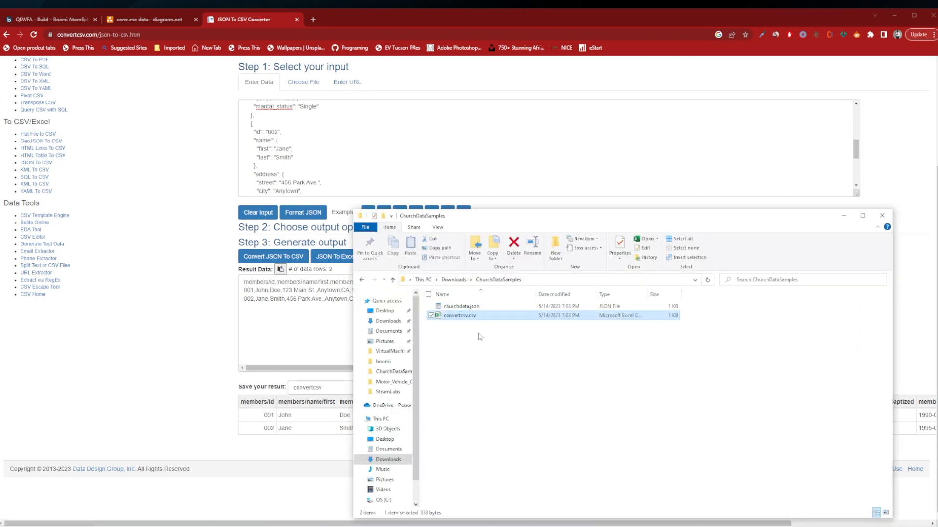
{"action": "left_click", "coordinate": [30, 144]}
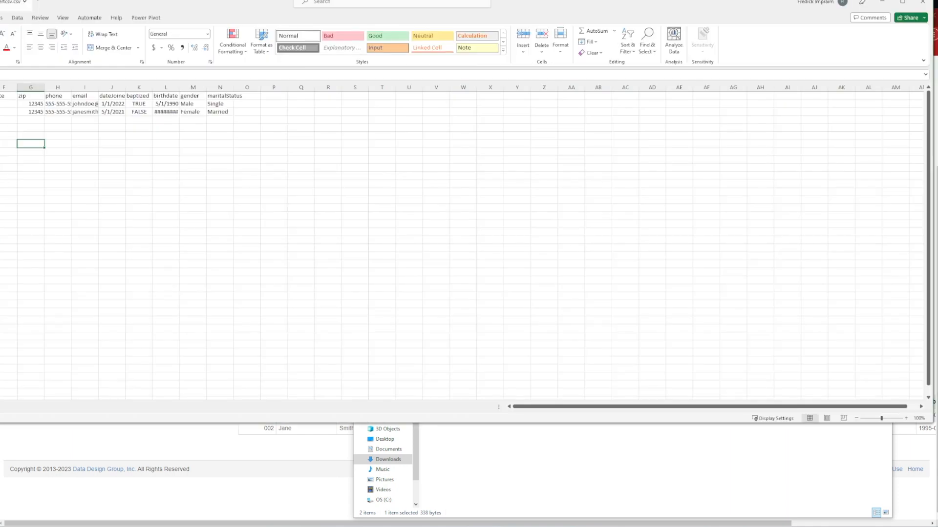
{"action": "left_click_drag", "start_coordinate": [45, 3], "coordinate": [257, 338]}
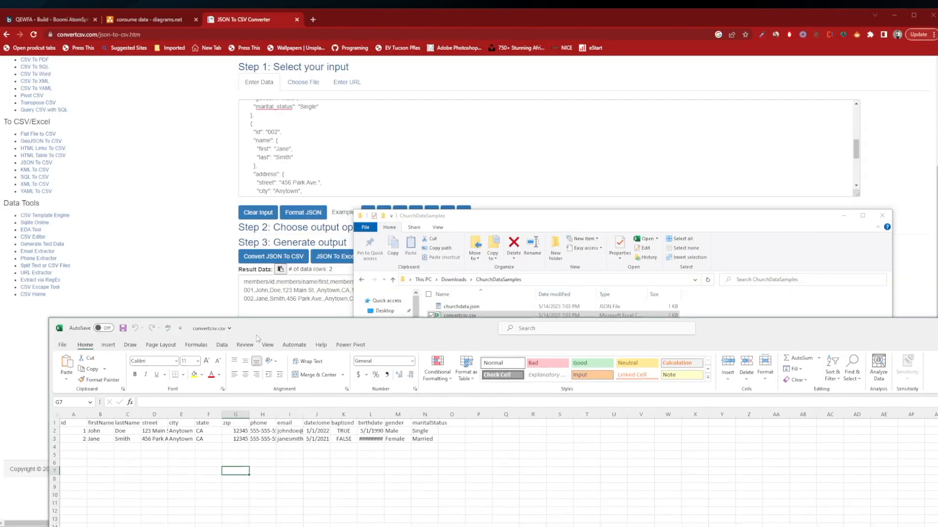
Compare the converter's column headers with the headers in convertcsv.csv, from id through maritalStatus.
{"action": "left_click", "coordinate": [256, 282]}
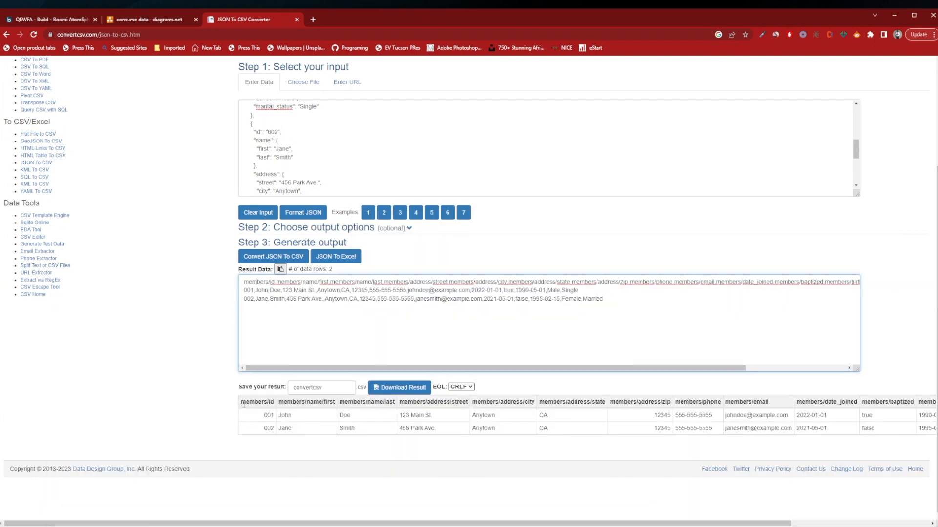
{"action": "left_click_drag", "start_coordinate": [246, 402], "coordinate": [339, 404]}
{"action": "key", "text": "alt+Tab"}
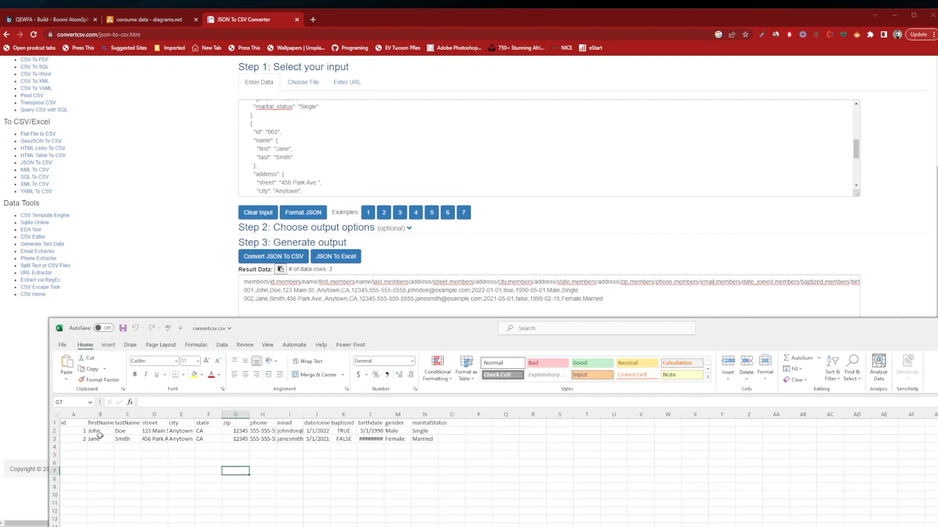
{"action": "left_click", "coordinate": [71, 425]}
{"action": "left_click", "coordinate": [125, 422]}
{"action": "left_click", "coordinate": [149, 423]}
{"action": "left_click", "coordinate": [235, 425]}
{"action": "left_click", "coordinate": [317, 424]}
{"action": "left_click", "coordinate": [379, 424]}
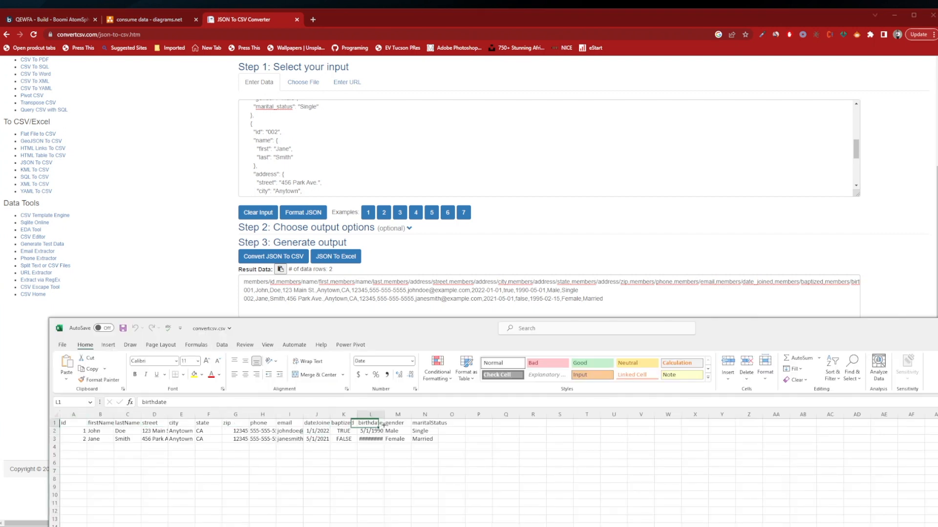
{"action": "left_click", "coordinate": [422, 424]}
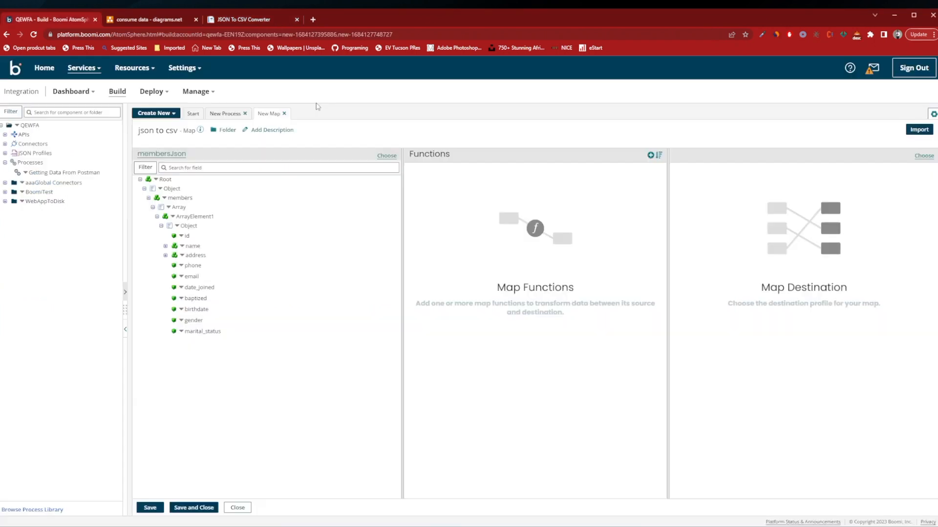
In Boomi's json to csv map, start a new Flat File destination profile and name it members csv.
{"action": "left_click", "coordinate": [924, 156]}
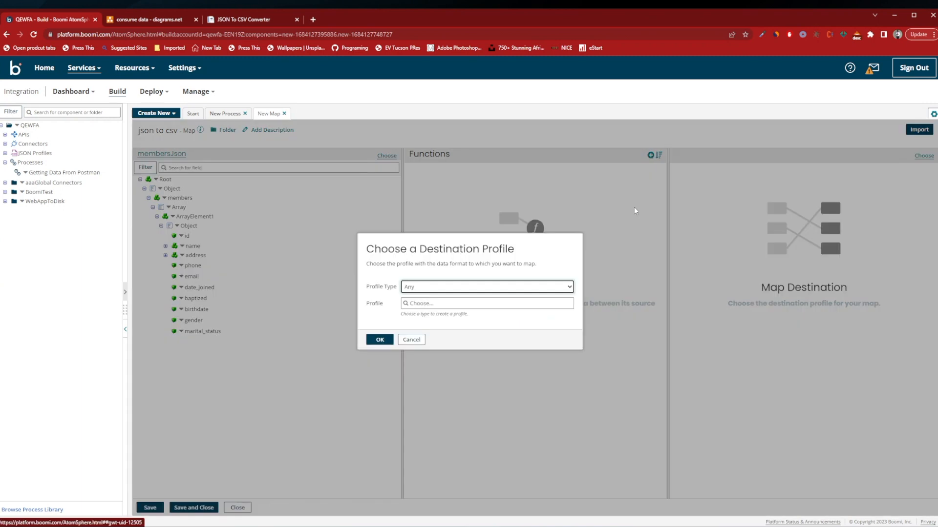
{"action": "left_click", "coordinate": [438, 288]}
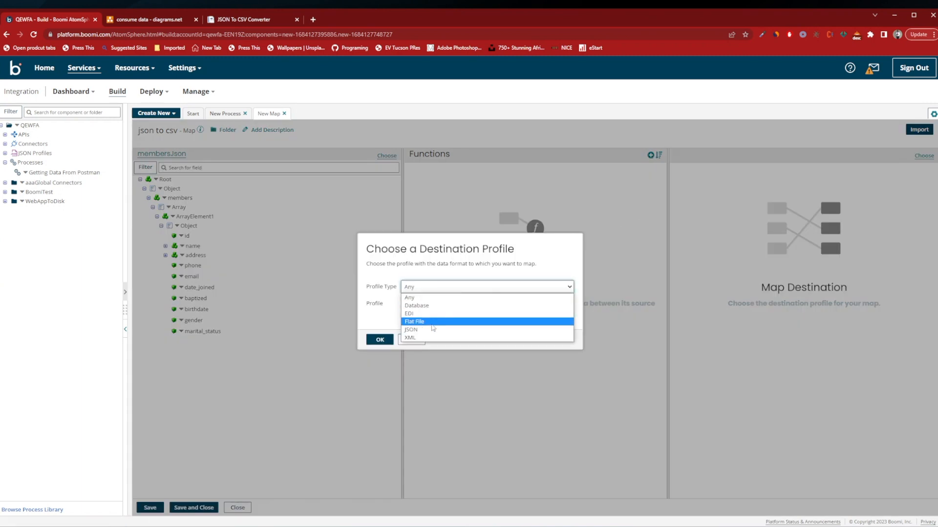
{"action": "left_click", "coordinate": [432, 324]}
{"action": "left_click", "coordinate": [430, 304]}
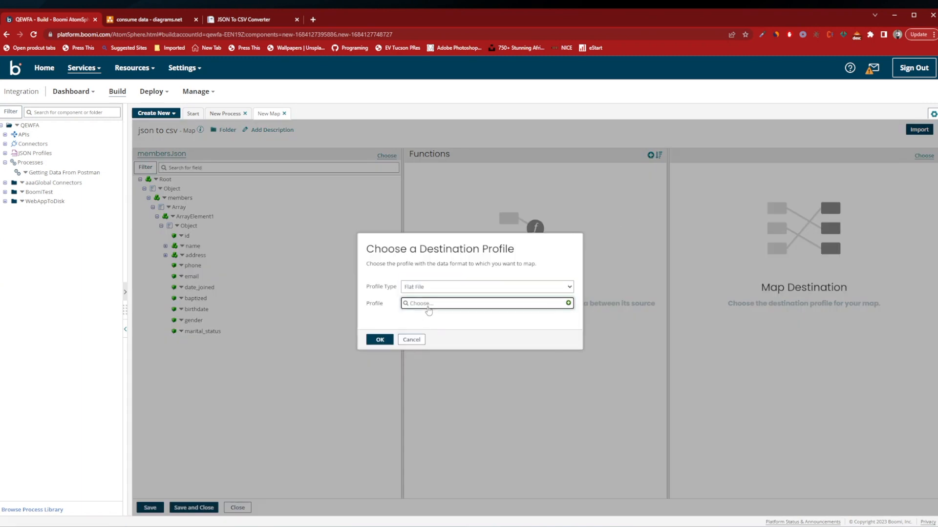
{"action": "left_click", "coordinate": [568, 303]}
{"action": "type", "text": "members "}
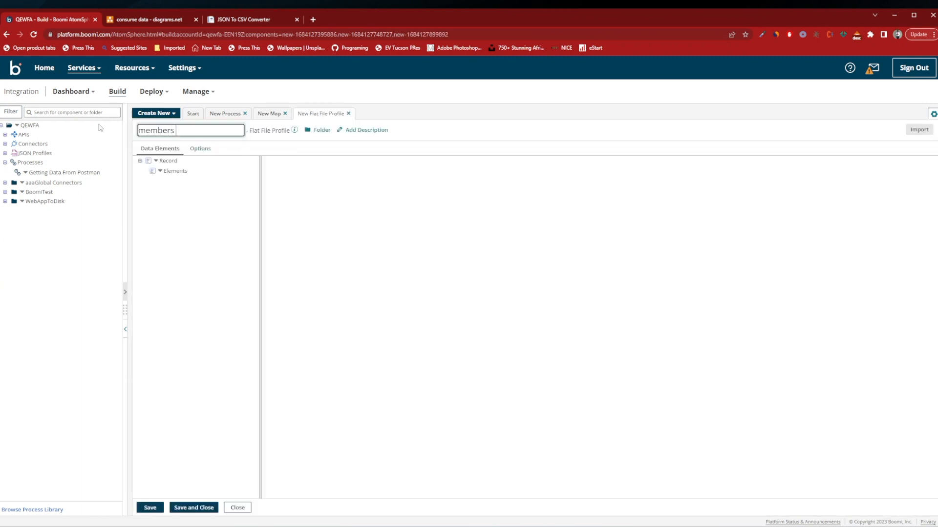
{"action": "type", "text": "csv"}
{"action": "left_click", "coordinate": [178, 161]}
Configure the flat file profile to use column headers, with file type Delimited and file delimiter Comma Delimited.
{"action": "left_click", "coordinate": [196, 149]}
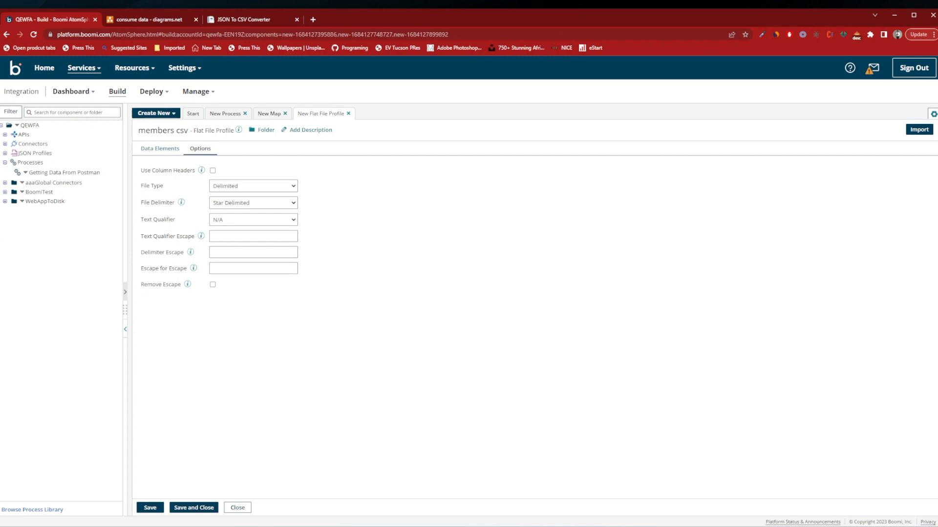
{"action": "left_click_drag", "start_coordinate": [147, 171], "coordinate": [170, 191]}
{"action": "left_click", "coordinate": [212, 170]}
{"action": "left_click", "coordinate": [228, 188]}
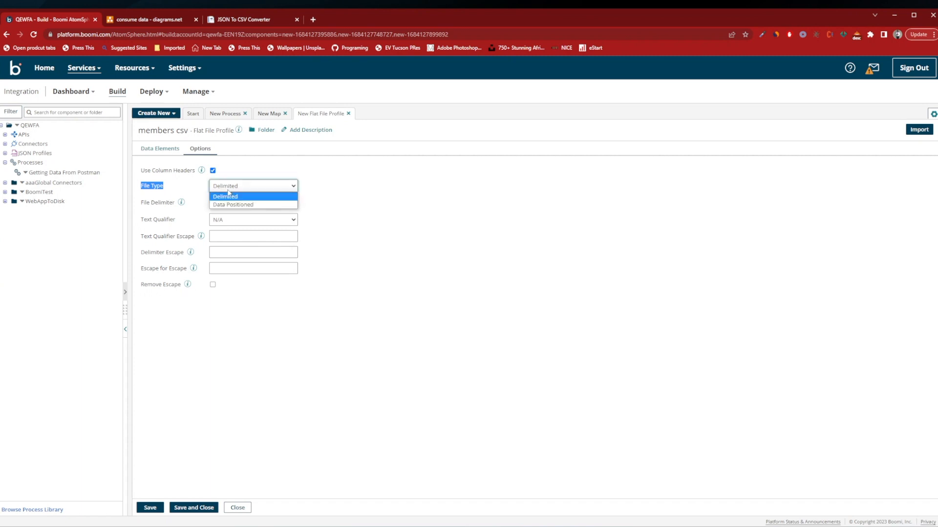
{"action": "left_click", "coordinate": [229, 187]}
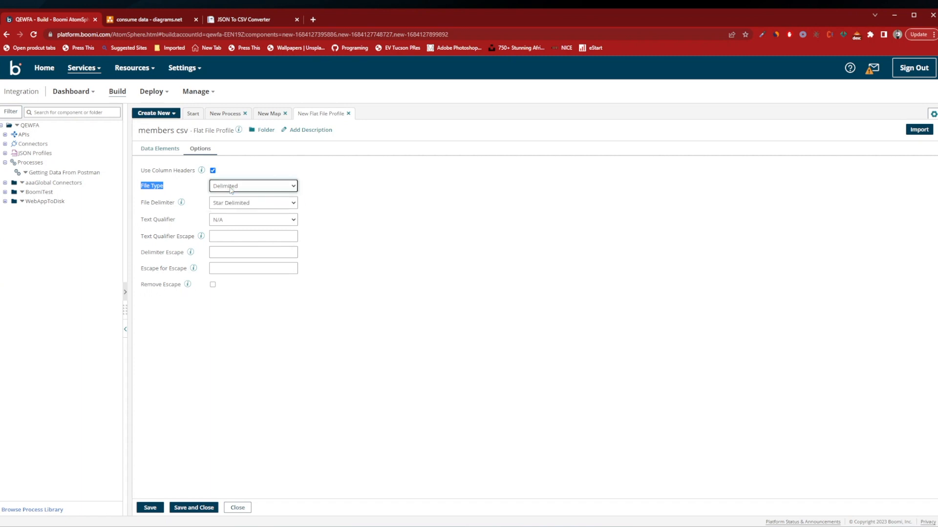
{"action": "left_click_drag", "start_coordinate": [145, 203], "coordinate": [183, 206]}
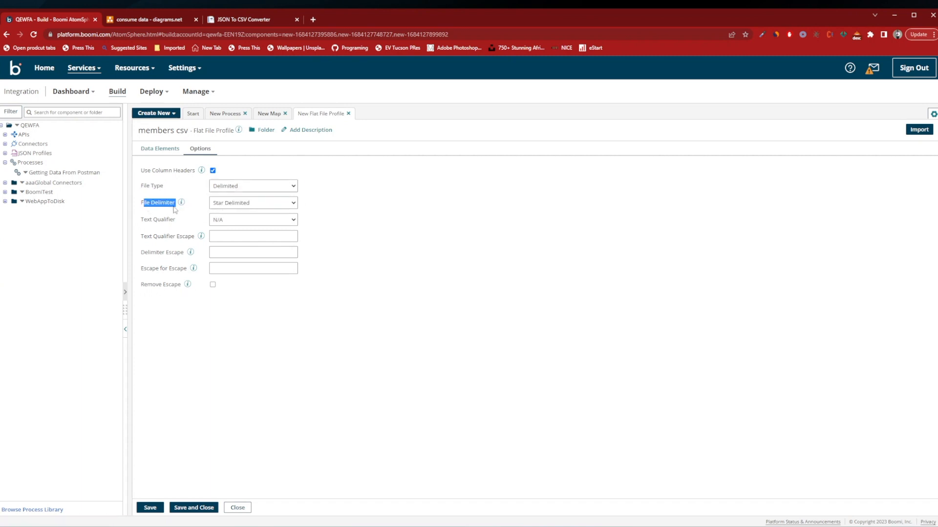
{"action": "left_click", "coordinate": [235, 206]}
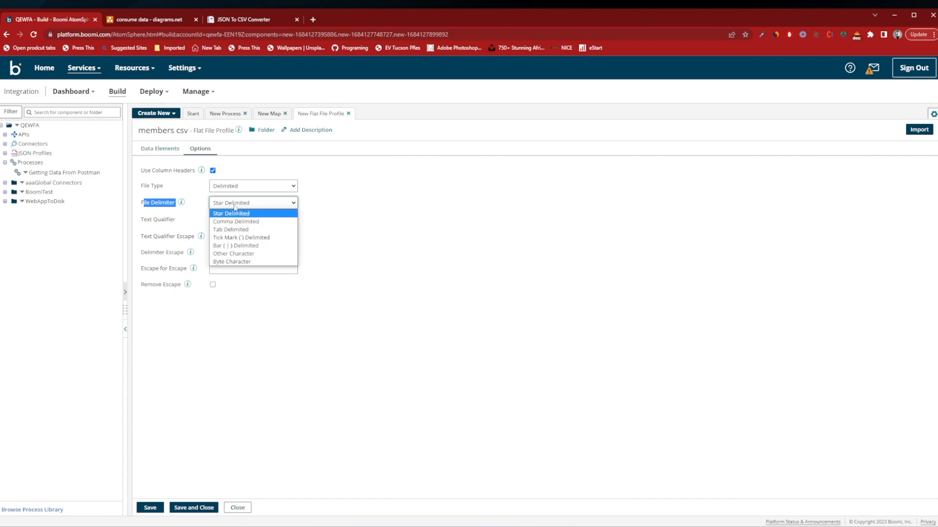
{"action": "left_click", "coordinate": [269, 222]}
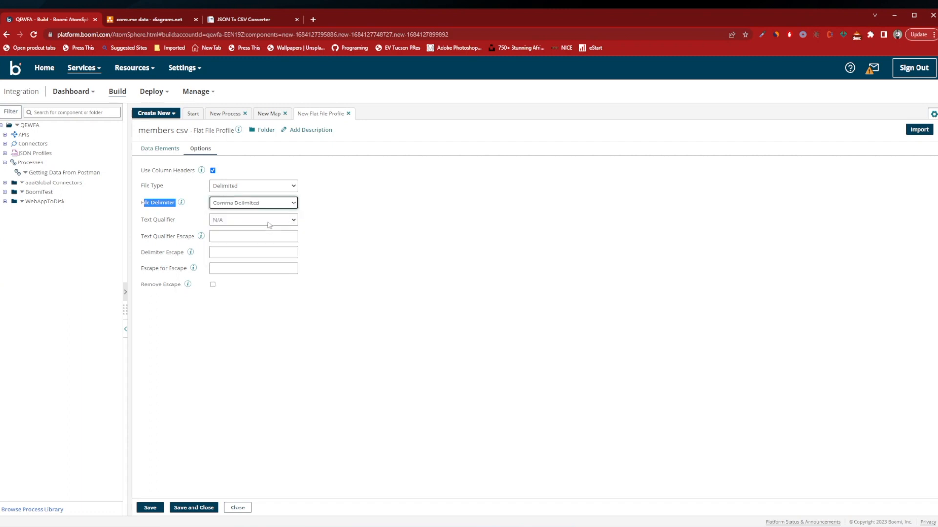
Keep the text qualifier at N/A, then save the members csv profile and apply it as the map's destination.
{"action": "left_click", "coordinate": [141, 222]}
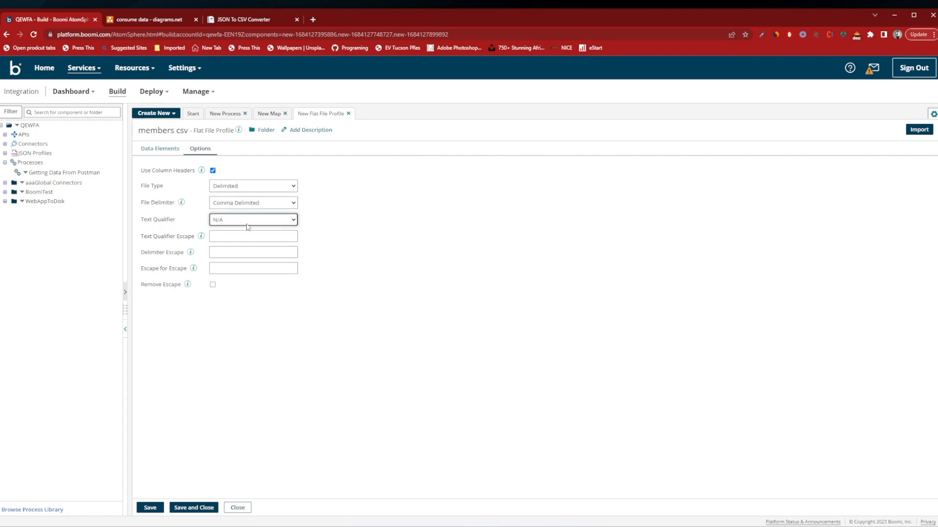
{"action": "left_click", "coordinate": [247, 226]}
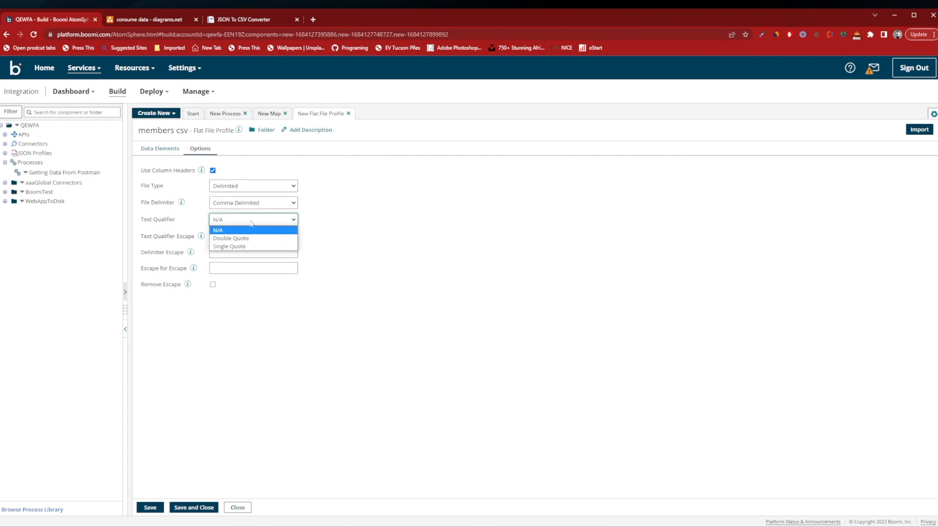
{"action": "left_click", "coordinate": [251, 223]}
{"action": "left_click", "coordinate": [244, 222]}
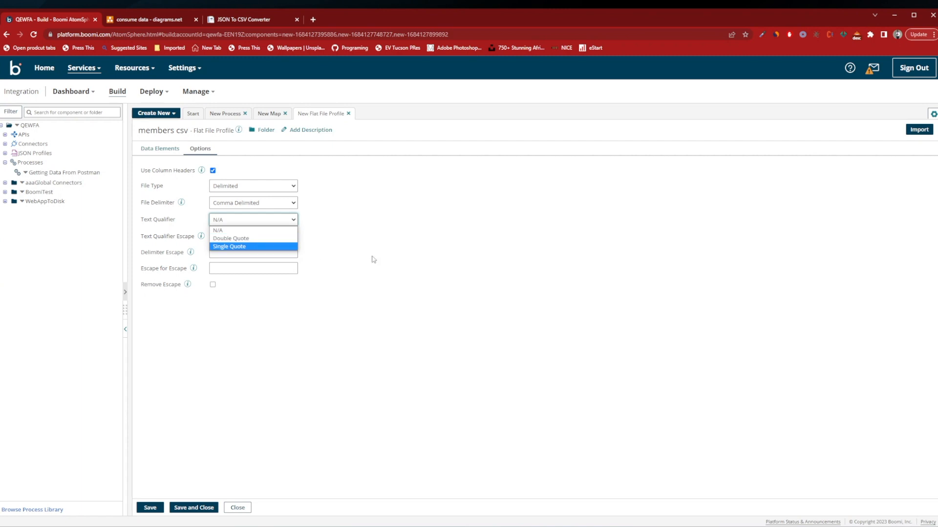
{"action": "left_click", "coordinate": [260, 230]}
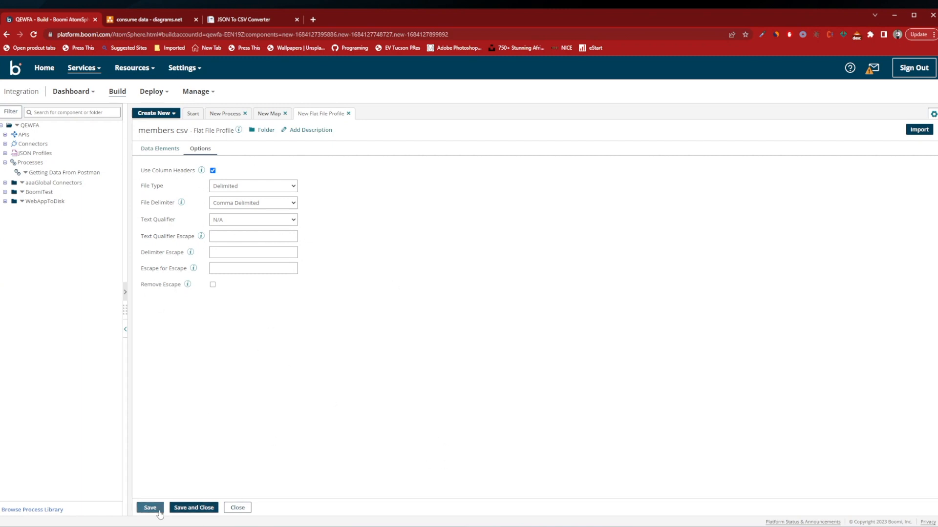
{"action": "left_click", "coordinate": [193, 508]}
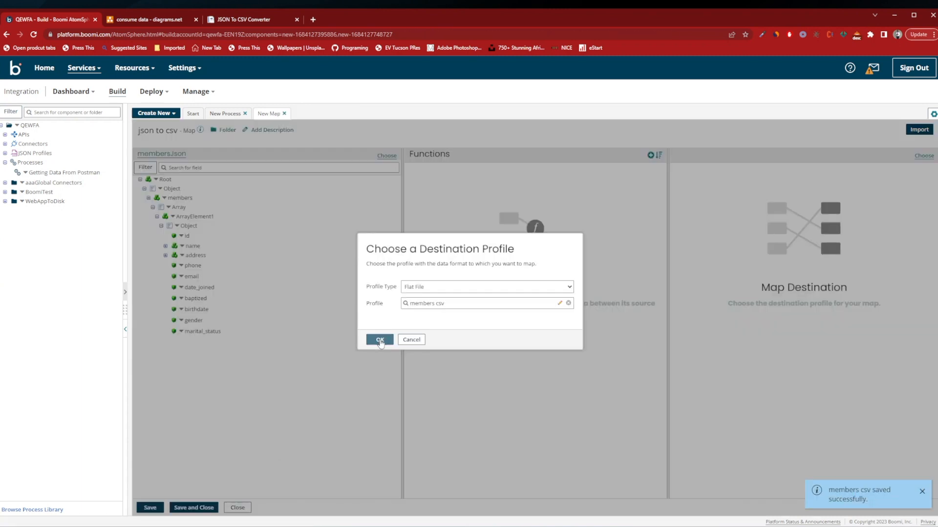
{"action": "left_click", "coordinate": [380, 340]}
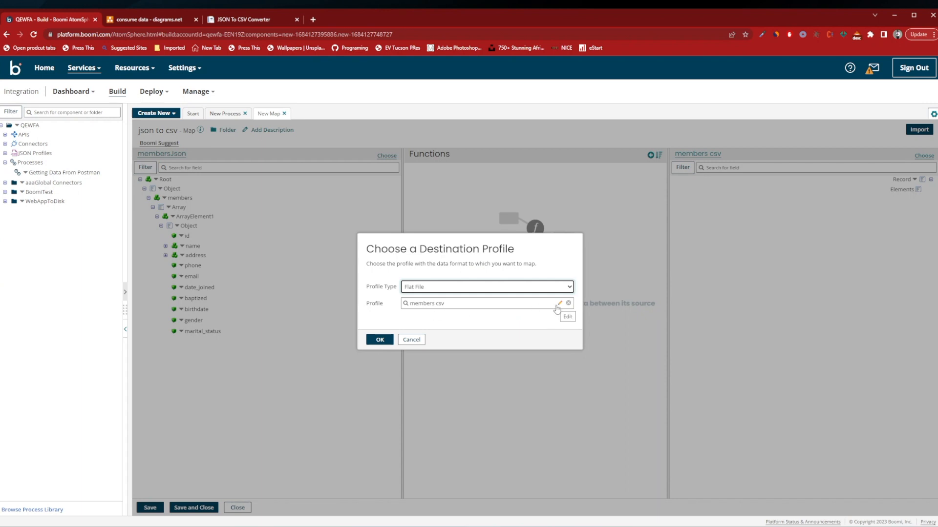
Open the members csv flat file profile for editing and check its record elements and file format options.
{"action": "left_click", "coordinate": [560, 304]}
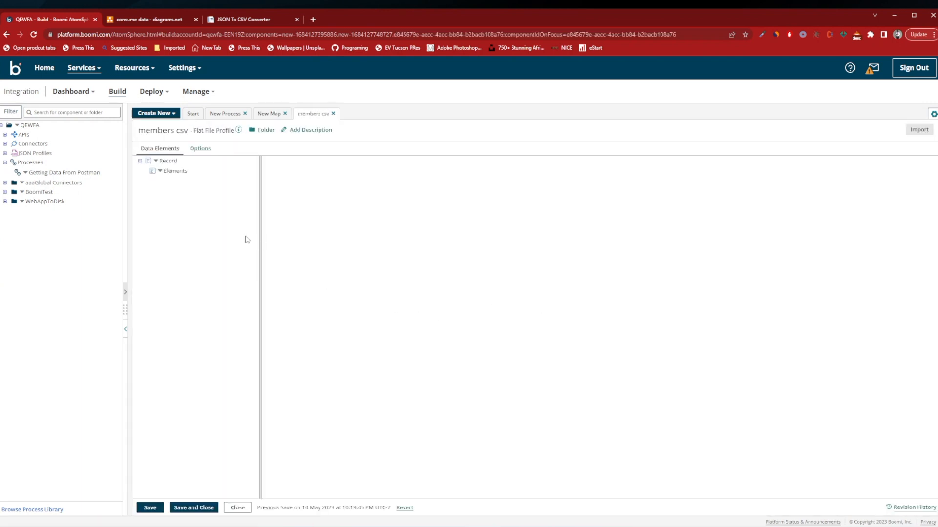
{"action": "left_click", "coordinate": [168, 160]}
{"action": "left_click", "coordinate": [175, 171]}
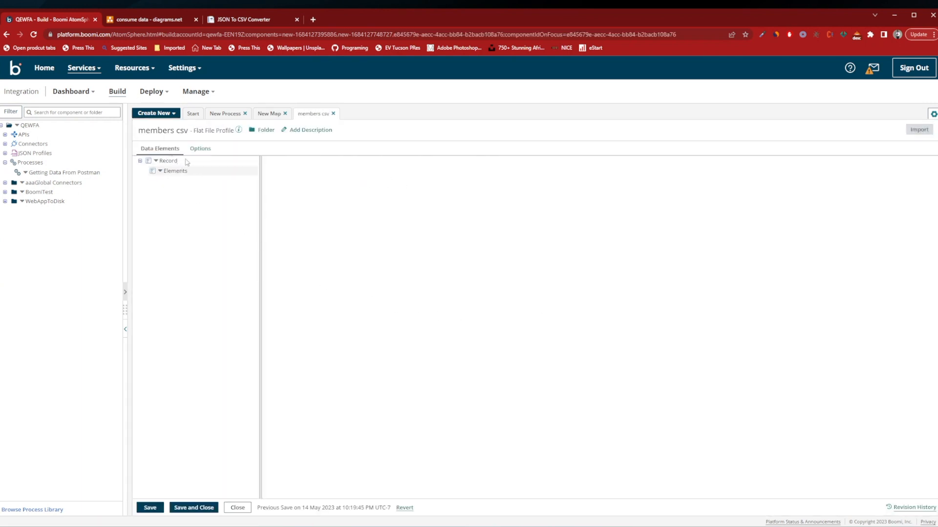
{"action": "left_click", "coordinate": [198, 148]}
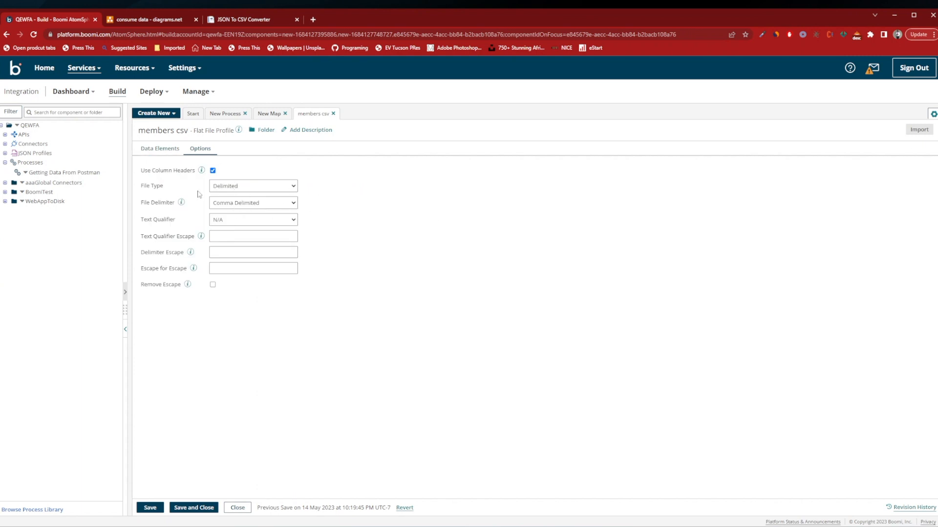
{"action": "left_click", "coordinate": [160, 148]}
{"action": "left_click", "coordinate": [162, 160]}
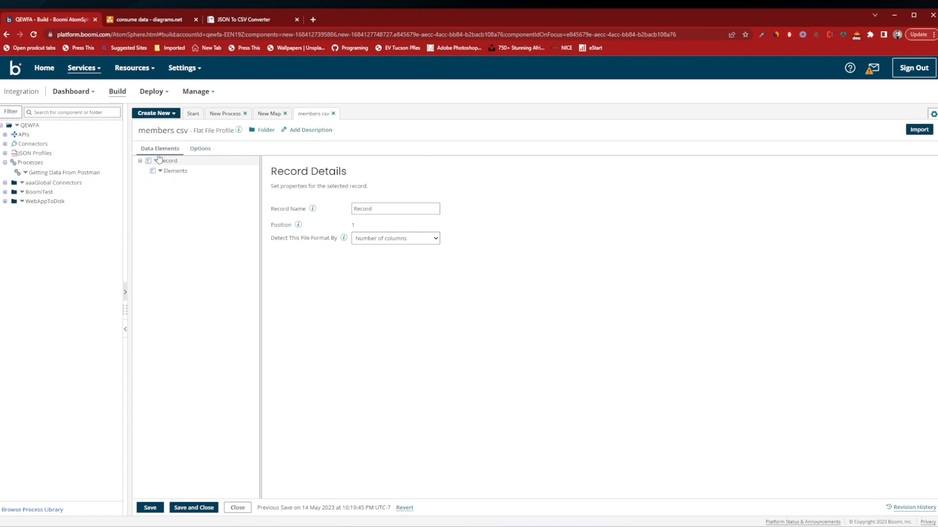
{"action": "left_click", "coordinate": [201, 149]}
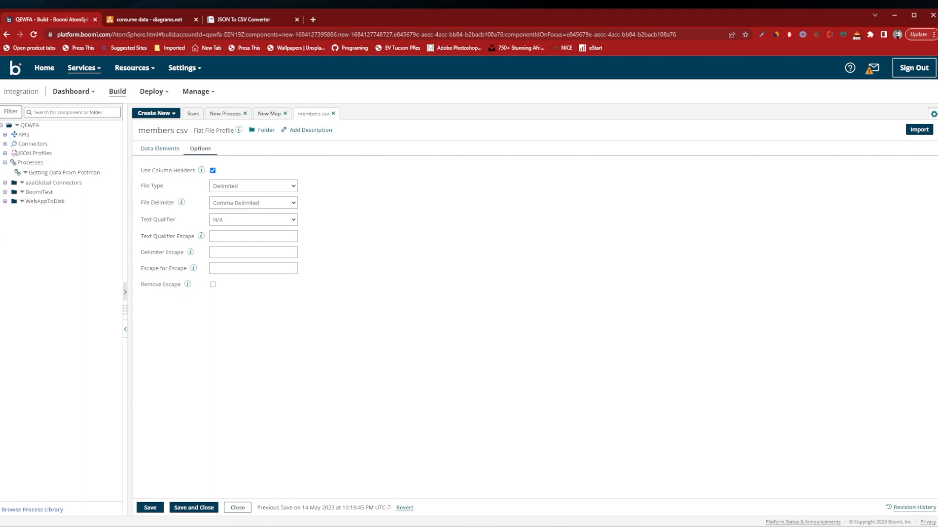
Import the column structure from convertcsv.csv in ChurchDataSamples into the members csv profile, checking the parsed columns before finishing.
{"action": "left_click", "coordinate": [920, 131]}
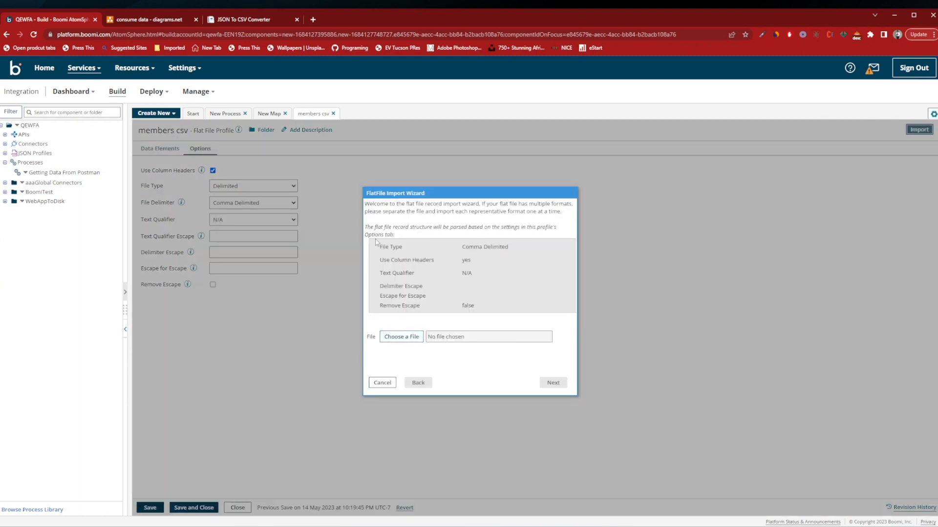
{"action": "left_click", "coordinate": [391, 337]}
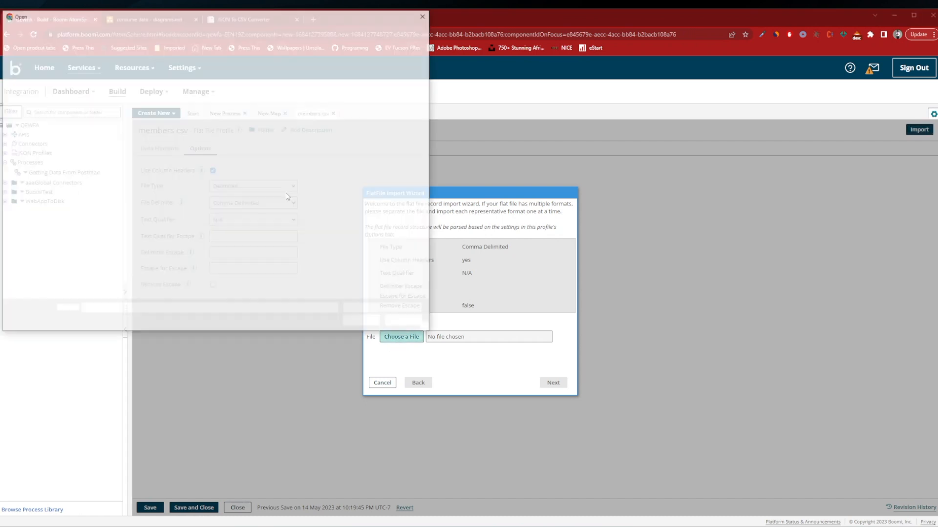
{"action": "left_click", "coordinate": [101, 81]}
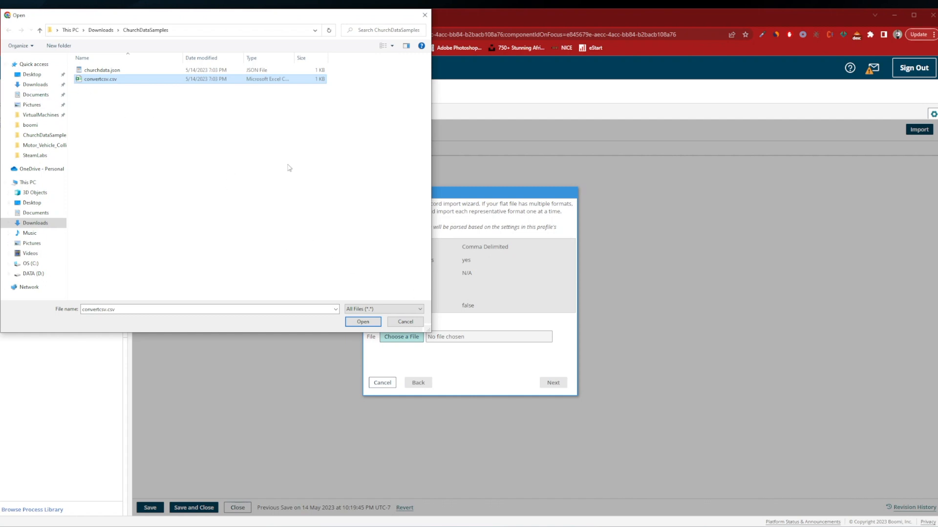
{"action": "left_click", "coordinate": [360, 322]}
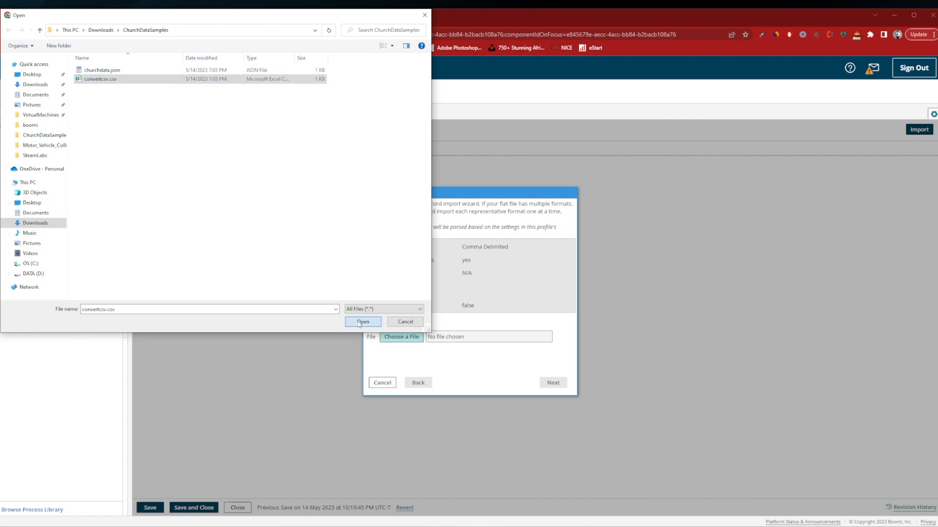
{"action": "left_click", "coordinate": [553, 383]}
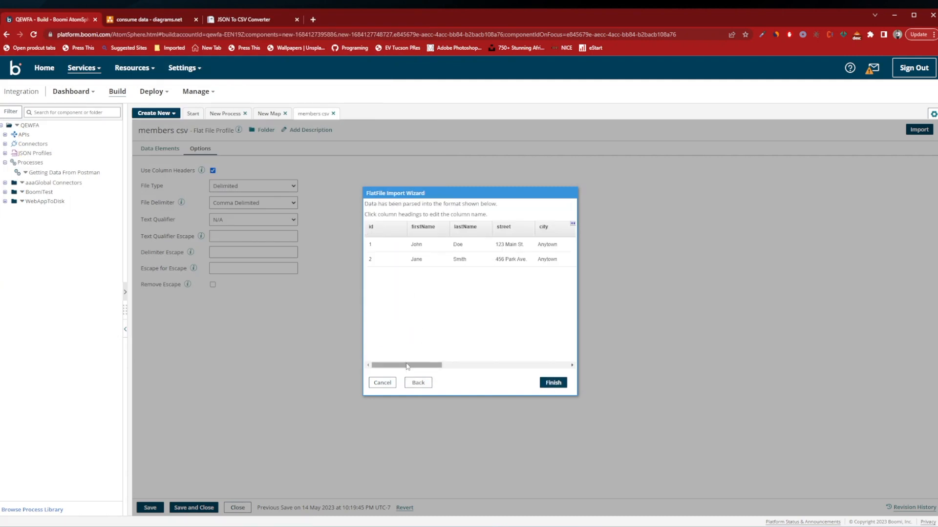
{"action": "left_click_drag", "start_coordinate": [407, 365], "coordinate": [326, 365]}
{"action": "left_click_drag", "start_coordinate": [434, 362], "coordinate": [571, 358]}
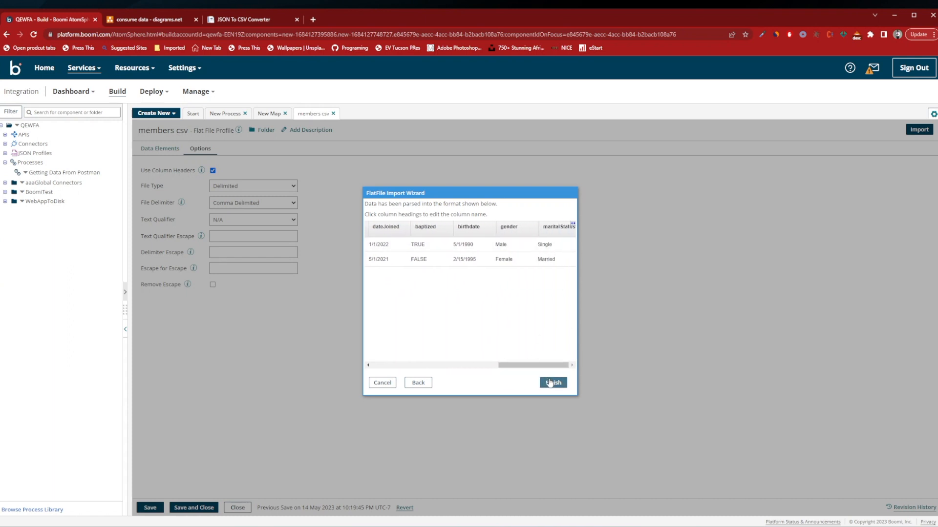
{"action": "left_click", "coordinate": [552, 383]}
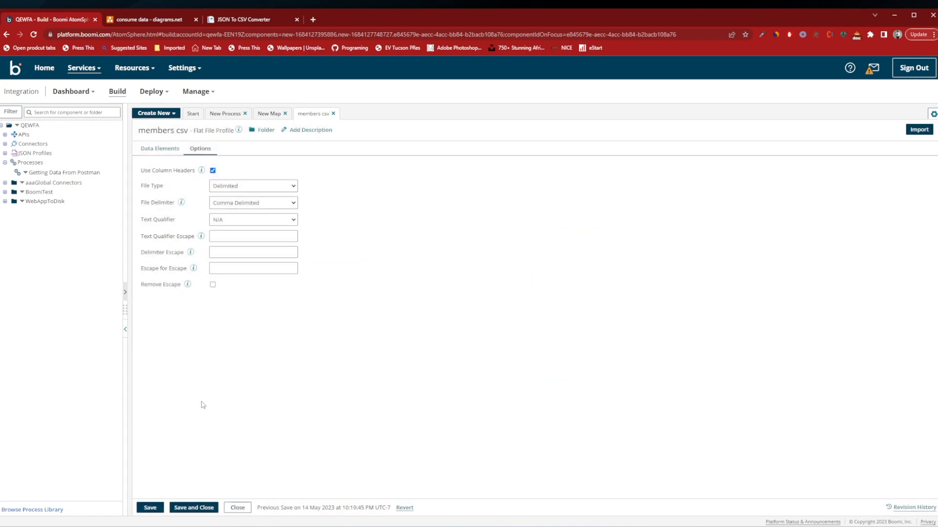
Examine the imported data elements of the members csv profile, including the details of id, firstName, lastName, city and zip.
{"action": "left_click", "coordinate": [166, 149]}
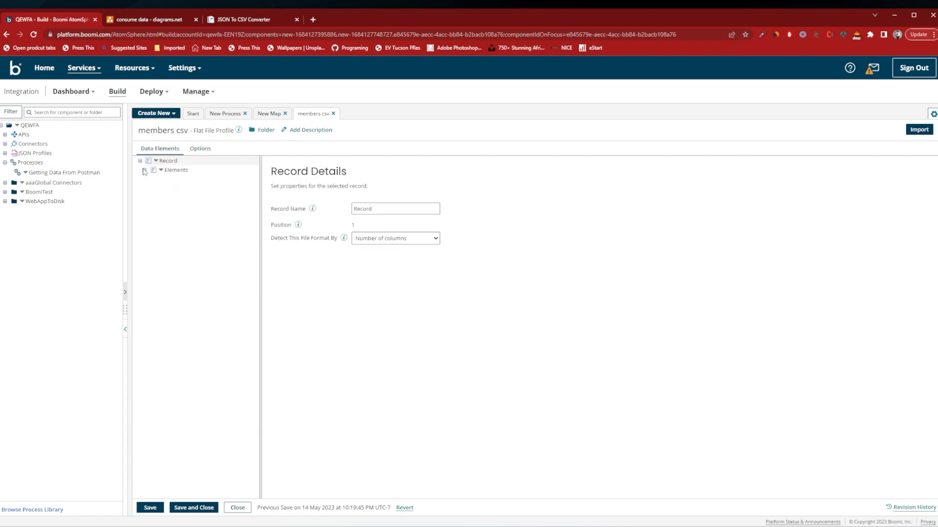
{"action": "left_click", "coordinate": [145, 171]}
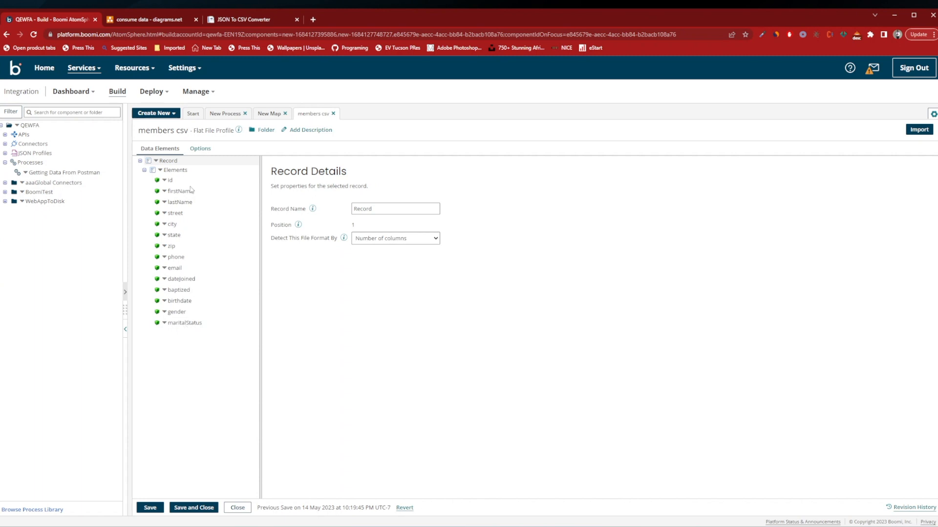
{"action": "left_click", "coordinate": [171, 181]}
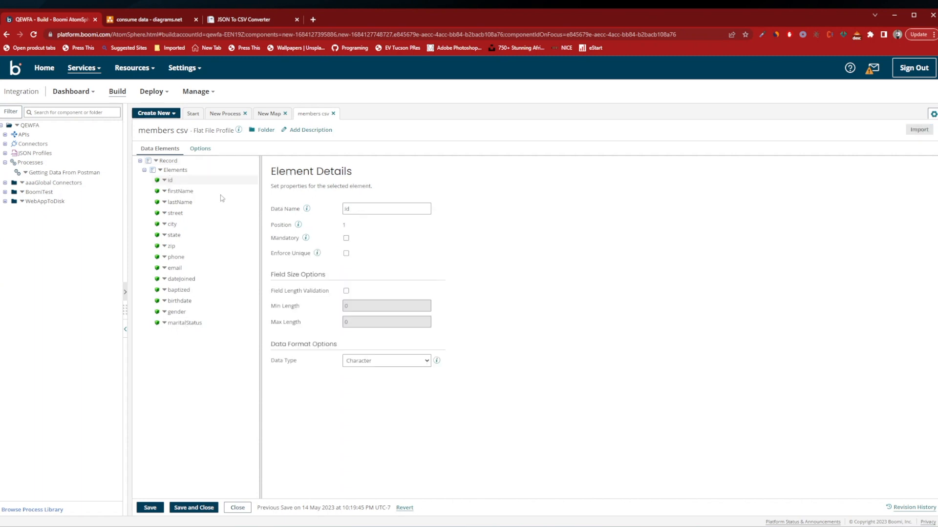
{"action": "left_click", "coordinate": [184, 192]}
{"action": "left_click", "coordinate": [182, 202]}
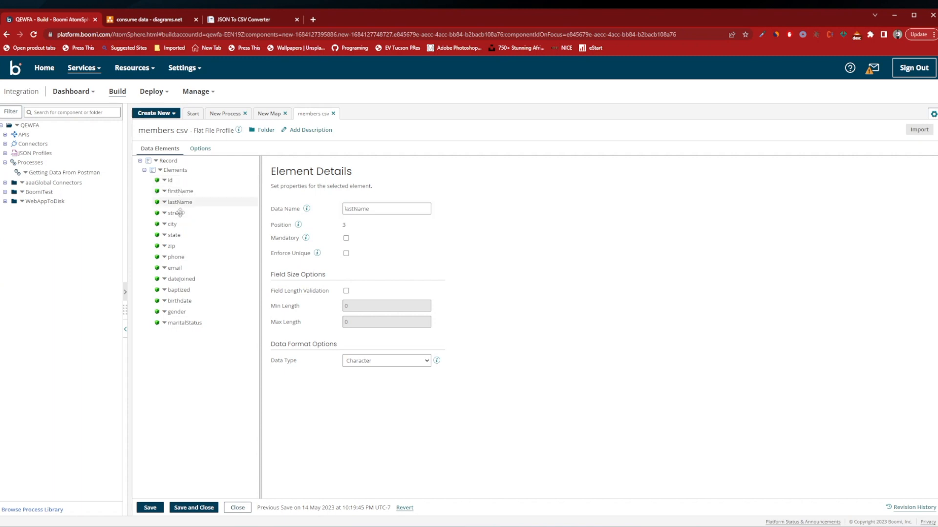
{"action": "left_click", "coordinate": [178, 213]}
{"action": "left_click", "coordinate": [181, 224]}
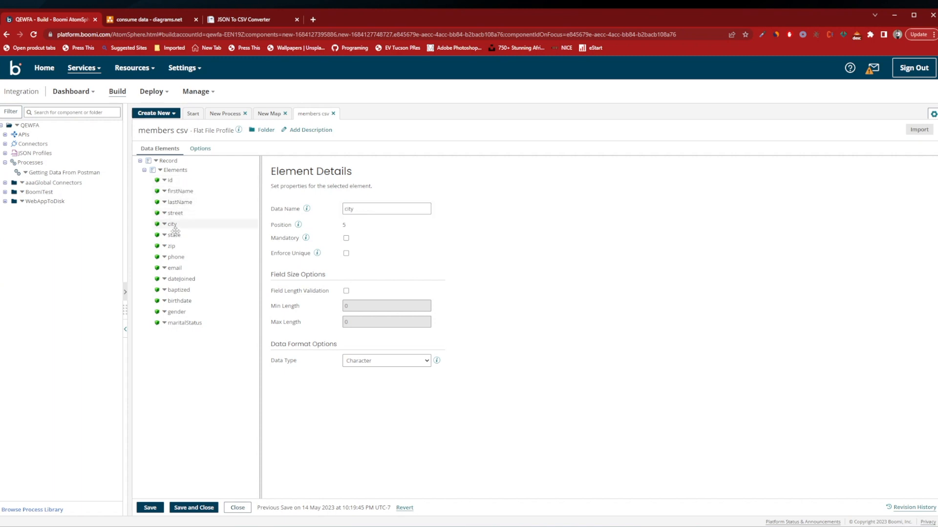
{"action": "left_click", "coordinate": [173, 246]}
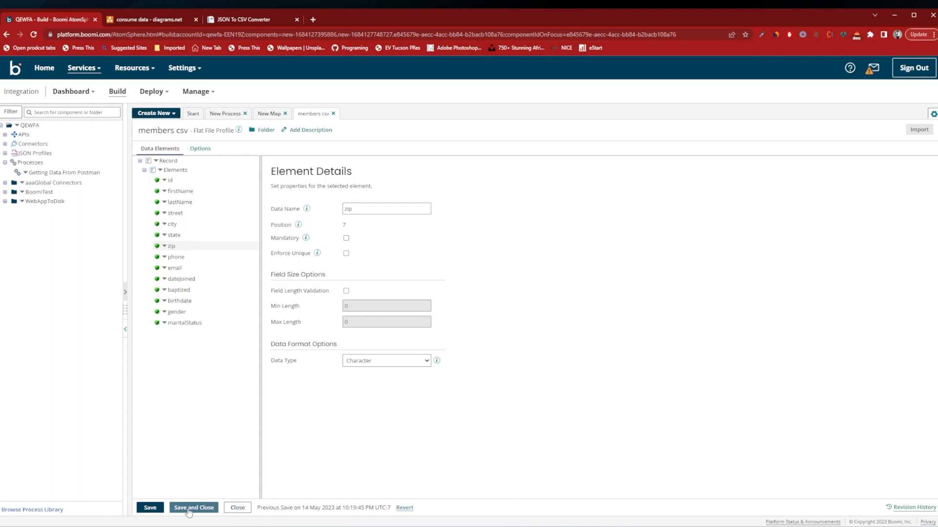
Save and close the members csv profile, confirm it as the map's destination, and expand its elements.
{"action": "left_click", "coordinate": [189, 508]}
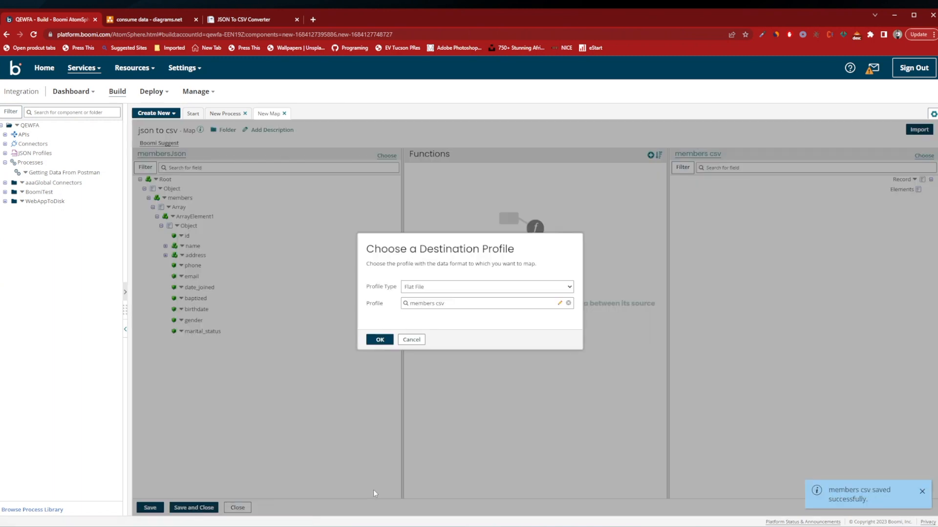
{"action": "left_click", "coordinate": [379, 340]}
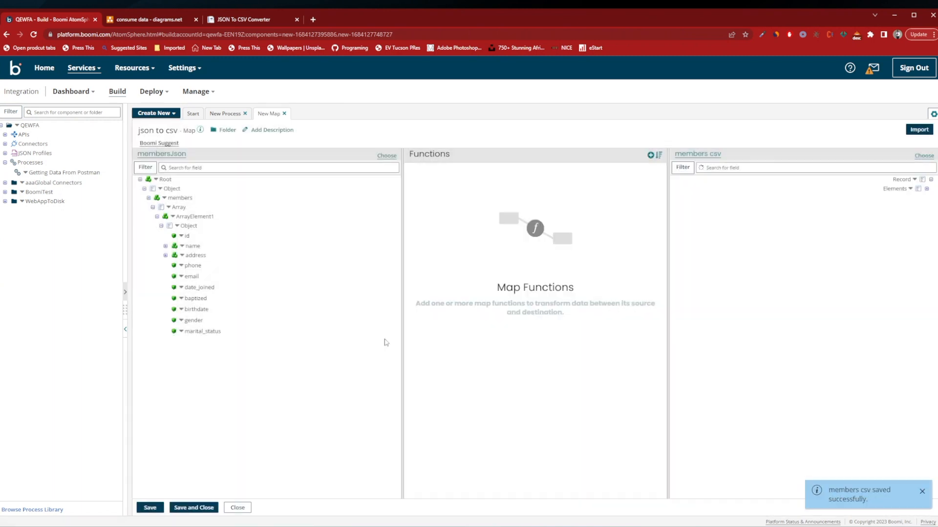
{"action": "left_click", "coordinate": [927, 188]}
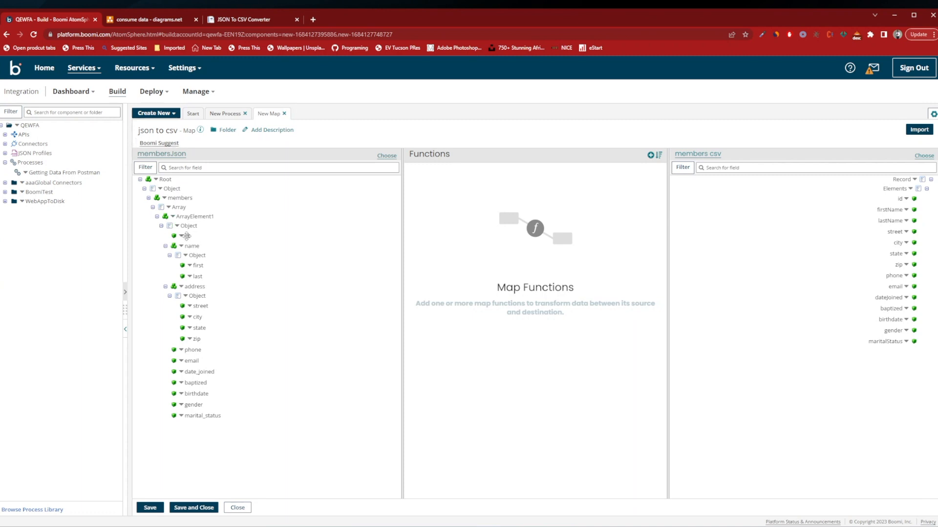
Map the source fields id, first, last and street to id, firstName, lastName and street in members csv.
{"action": "left_click_drag", "start_coordinate": [187, 236], "coordinate": [900, 199]}
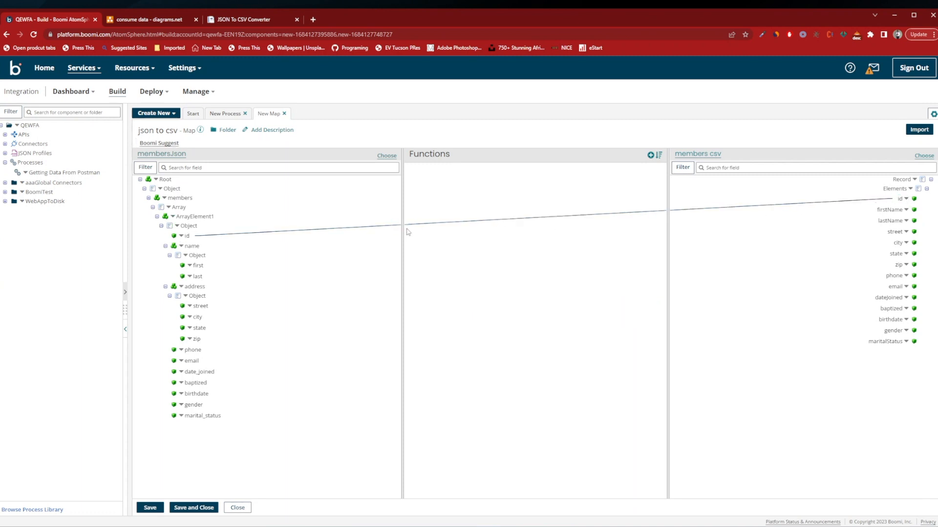
{"action": "left_click_drag", "start_coordinate": [198, 265], "coordinate": [886, 212]}
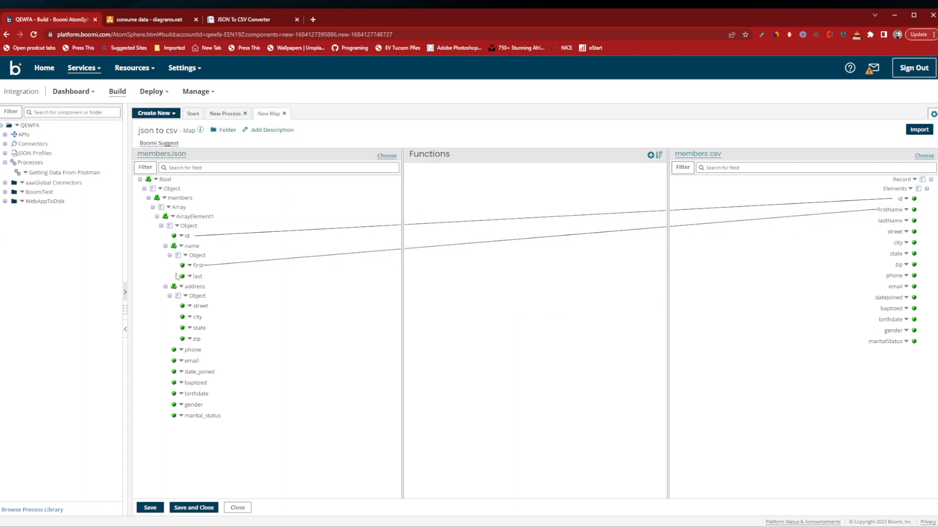
{"action": "left_click_drag", "start_coordinate": [197, 277], "coordinate": [879, 221]}
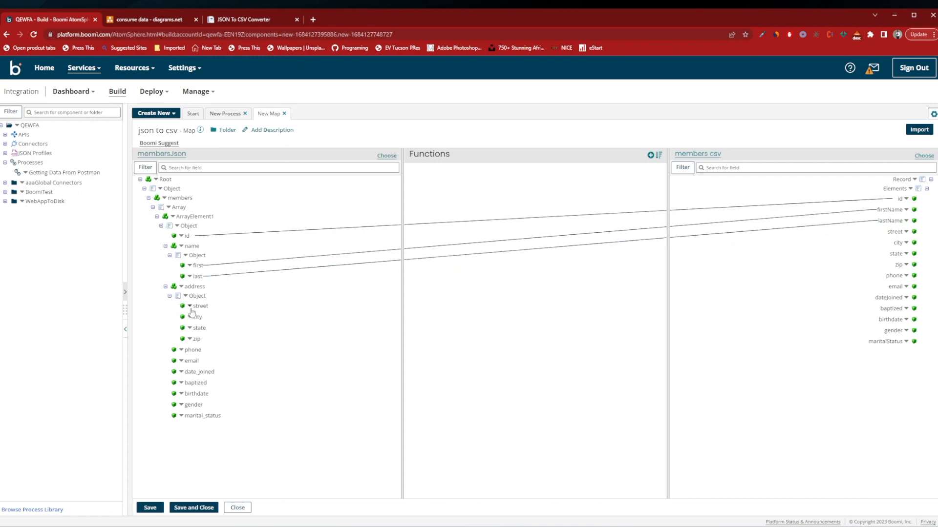
{"action": "left_click_drag", "start_coordinate": [197, 306], "coordinate": [439, 304]}
{"action": "left_click_drag", "start_coordinate": [804, 267], "coordinate": [889, 232]}
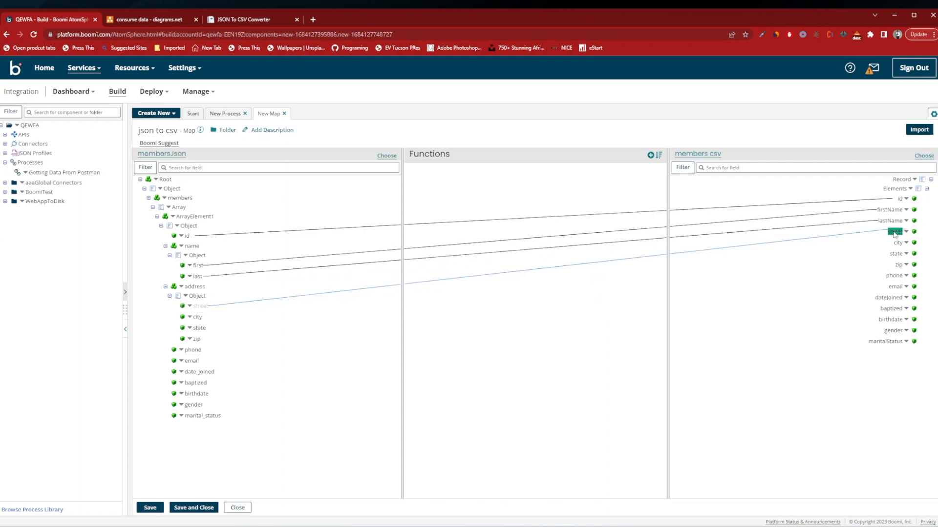
Run Boomi Suggest and exclude the high confidence function matches for city, state, zip, phone and email.
{"action": "left_click", "coordinate": [166, 143]}
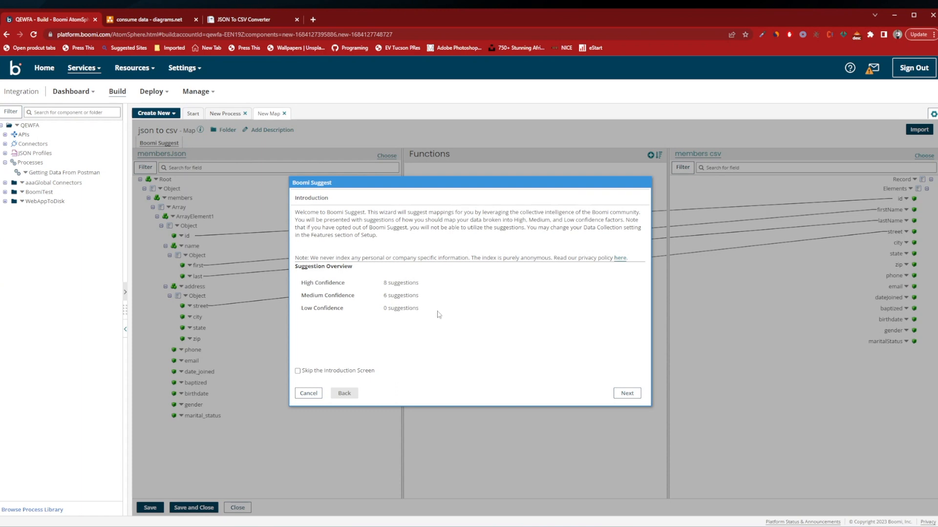
{"action": "left_click", "coordinate": [626, 394]}
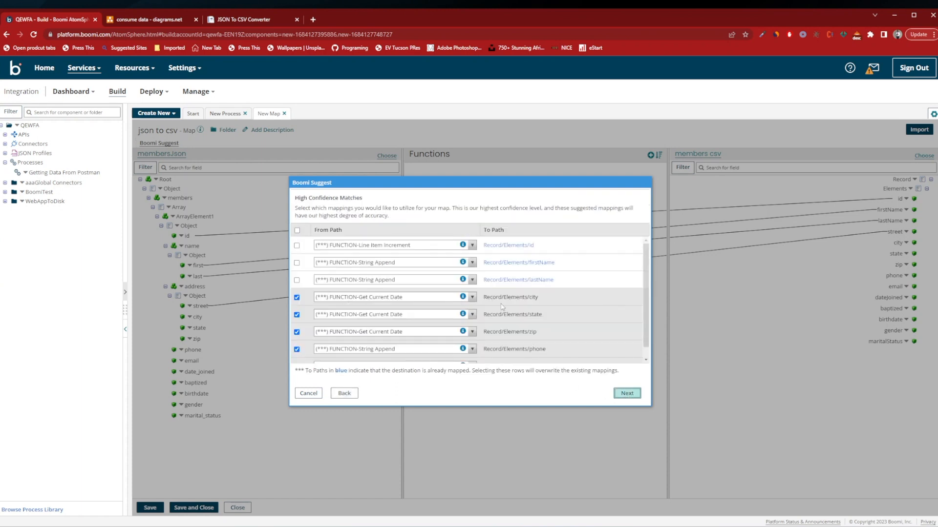
{"action": "scroll", "coordinate": [440, 298], "scroll_direction": "down", "scroll_amount": 1}
{"action": "left_click", "coordinate": [297, 286]}
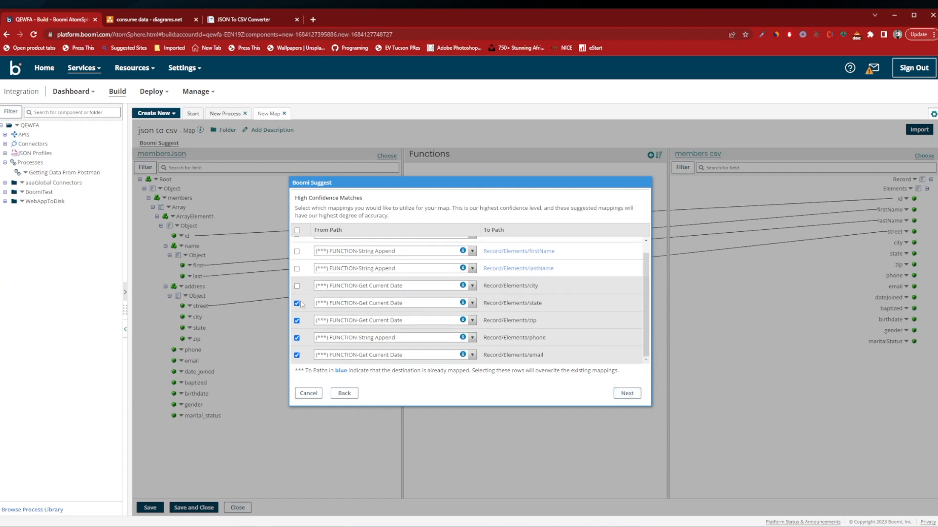
{"action": "left_click", "coordinate": [297, 303]}
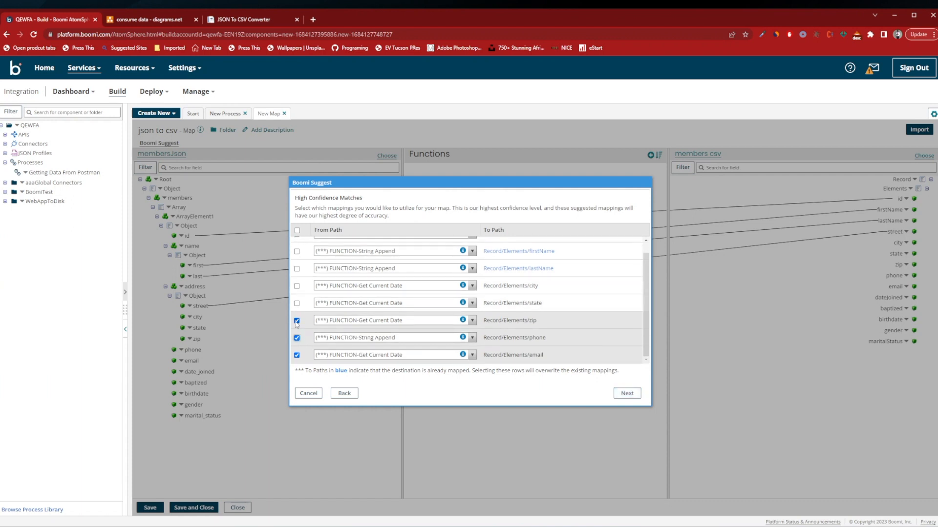
{"action": "left_click", "coordinate": [296, 320]}
{"action": "left_click", "coordinate": [297, 338]}
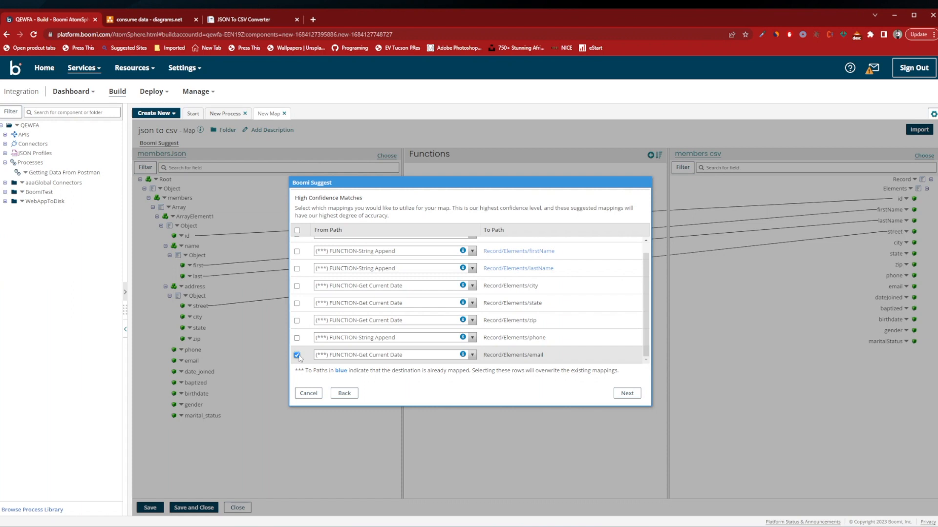
{"action": "left_click", "coordinate": [297, 356]}
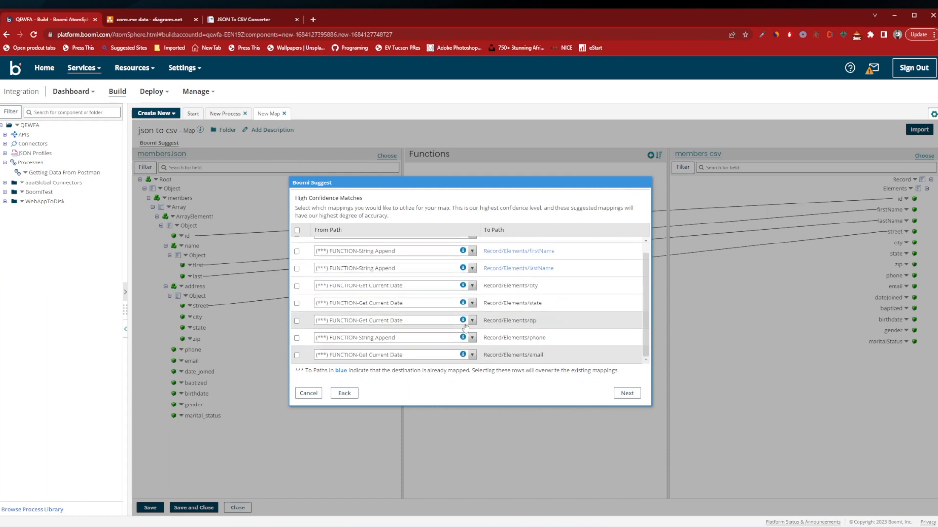
{"action": "left_click", "coordinate": [628, 395]}
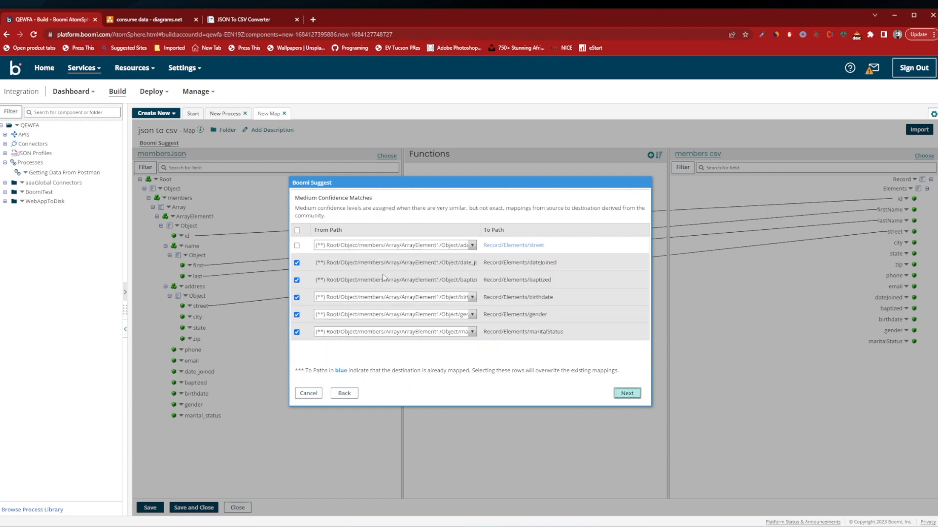
Check the birthdate suggestion's source path, then apply the medium confidence mappings for dateJoined, baptized, birthdate, gender and maritalStatus.
{"action": "left_click", "coordinate": [472, 297]}
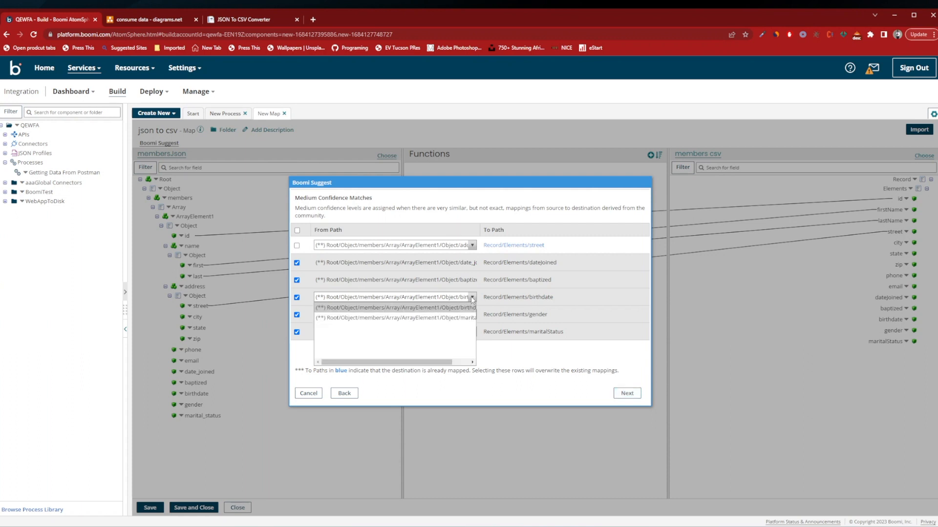
{"action": "left_click_drag", "start_coordinate": [426, 364], "coordinate": [468, 369]}
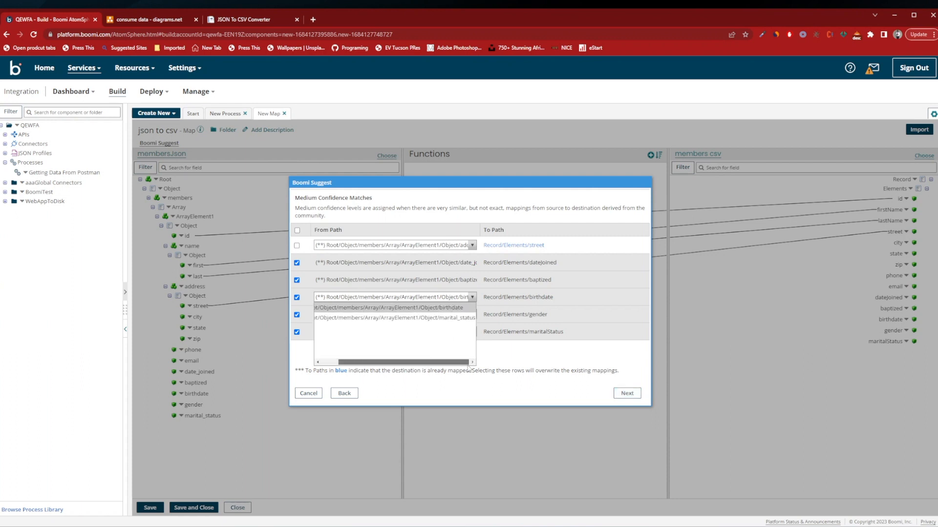
{"action": "left_click", "coordinate": [559, 318]}
{"action": "left_click", "coordinate": [625, 393]}
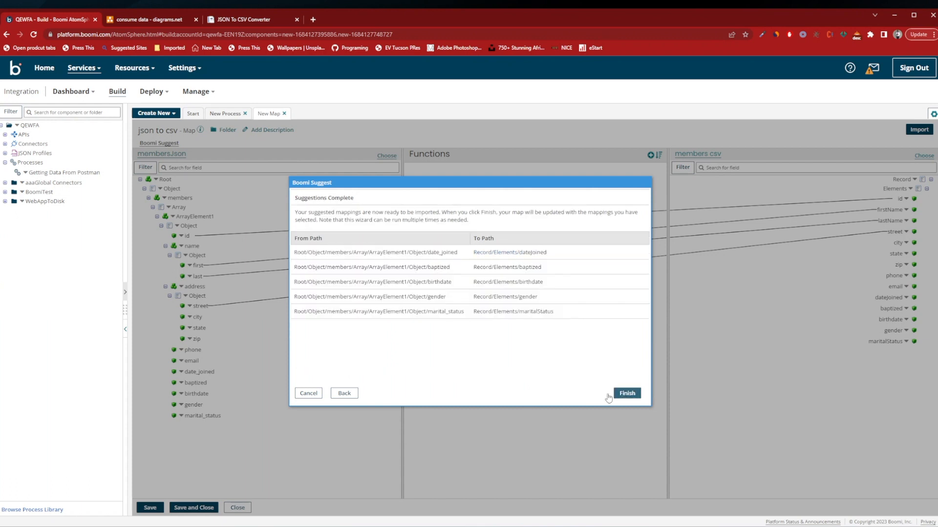
{"action": "left_click", "coordinate": [627, 393]}
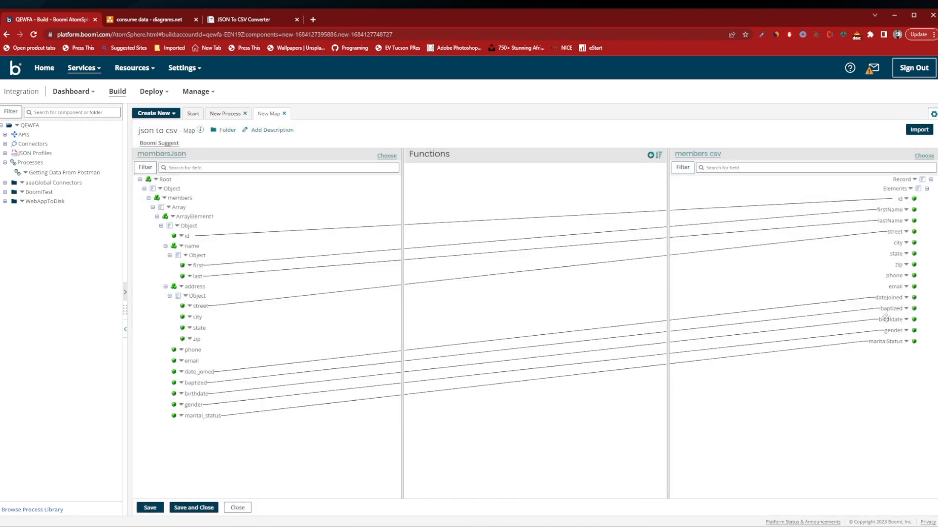
Map the source fields city, state, zip, phone and email to the matching elements in members csv.
{"action": "left_click_drag", "start_coordinate": [198, 317], "coordinate": [898, 243]}
{"action": "left_click_drag", "start_coordinate": [198, 327], "coordinate": [881, 261]}
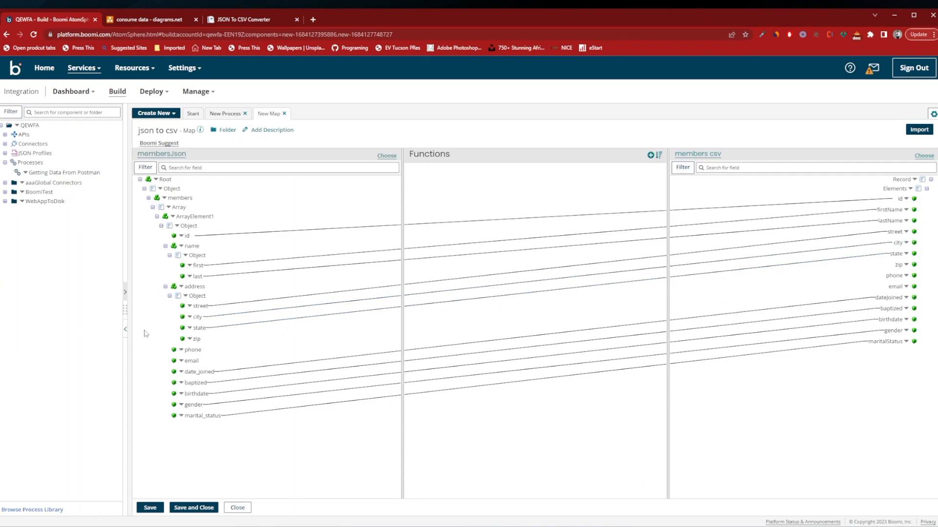
{"action": "left_click_drag", "start_coordinate": [197, 339], "coordinate": [895, 266]}
{"action": "left_click_drag", "start_coordinate": [193, 349], "coordinate": [897, 278]}
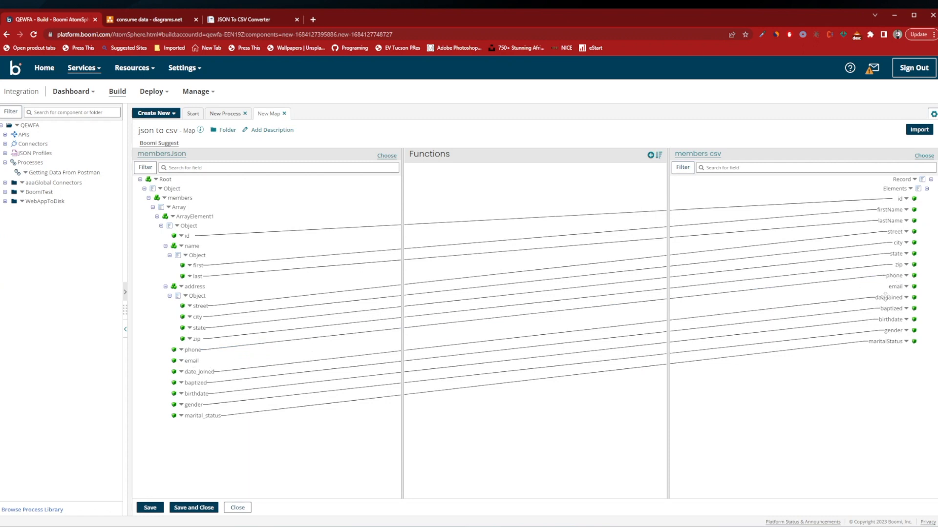
{"action": "left_click_drag", "start_coordinate": [193, 361], "coordinate": [896, 287]}
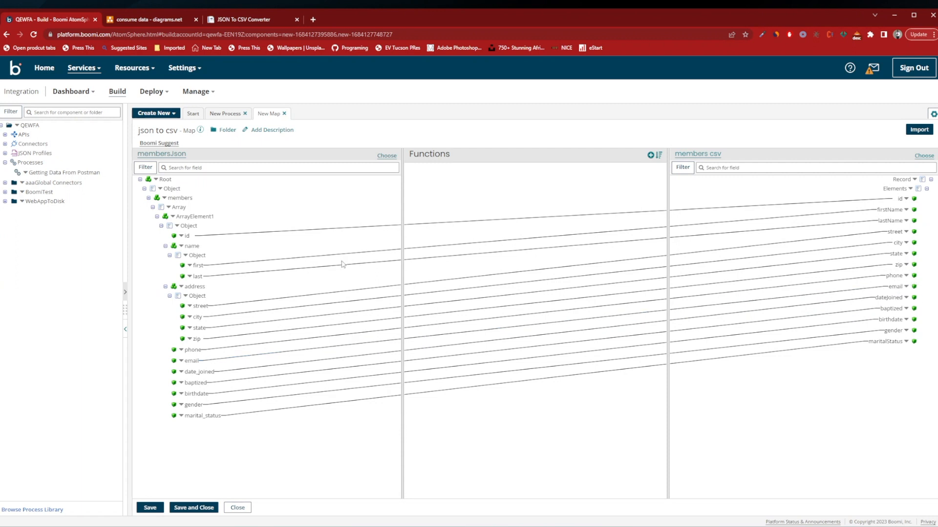
Save and close the json to csv map, confirm its Map shape, and connect the web services start shape to it.
{"action": "left_click", "coordinate": [150, 508]}
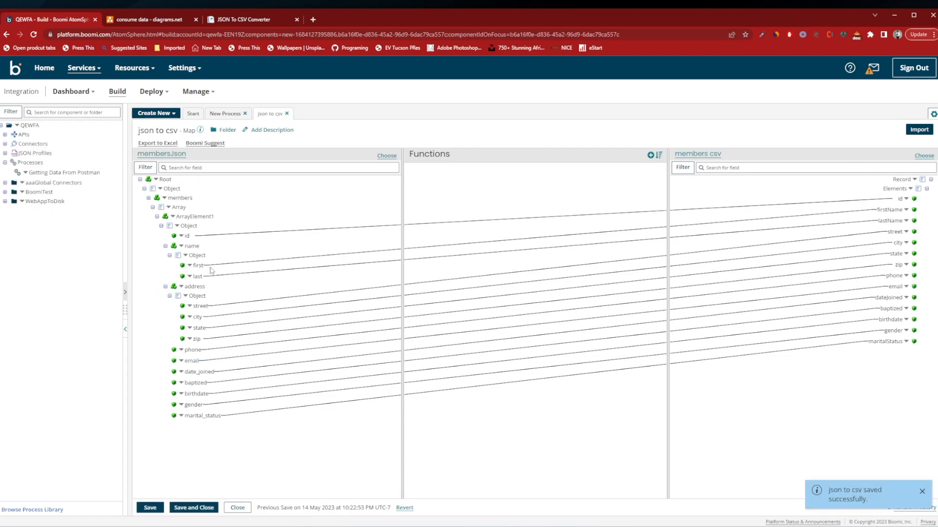
{"action": "left_click", "coordinate": [194, 508]}
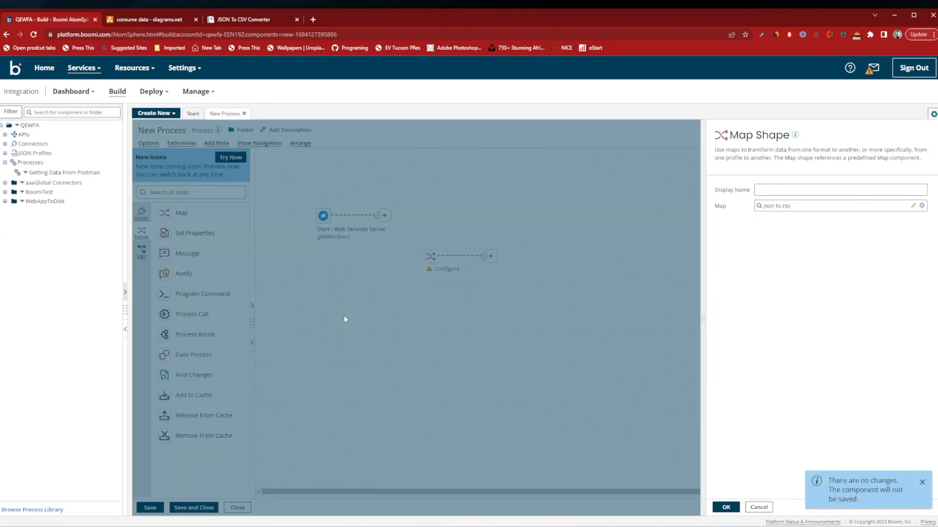
{"action": "left_click", "coordinate": [726, 508]}
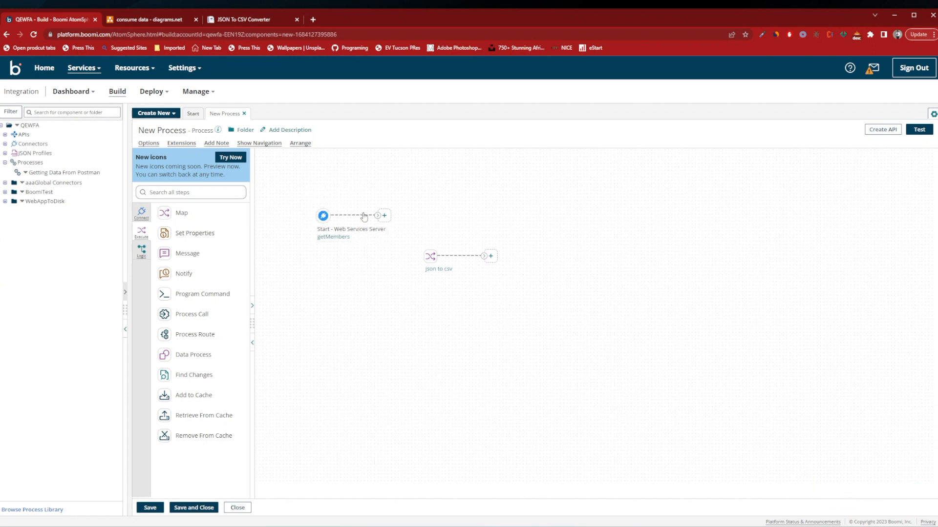
{"action": "left_click_drag", "start_coordinate": [377, 215], "coordinate": [430, 259]}
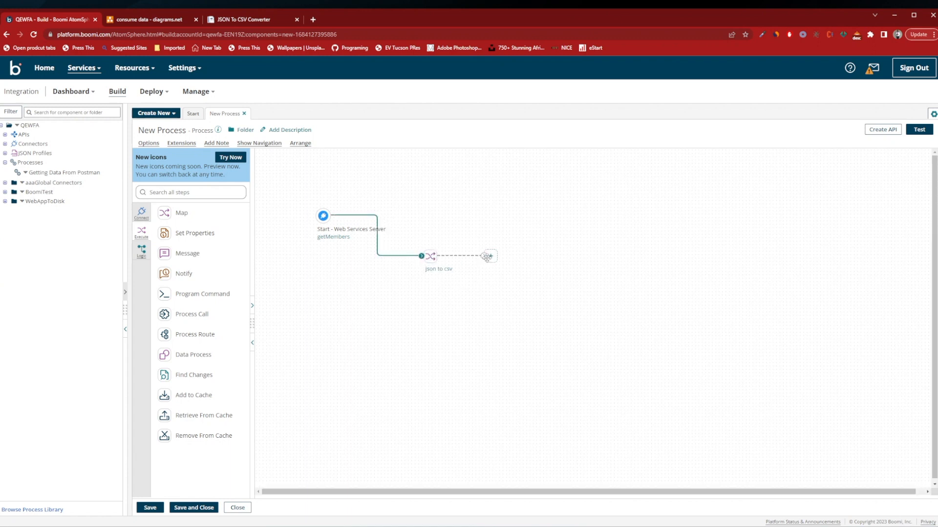
Add a Disk connector to the process with the Send action and the LocalDrive connection.
{"action": "left_click", "coordinate": [224, 191]}
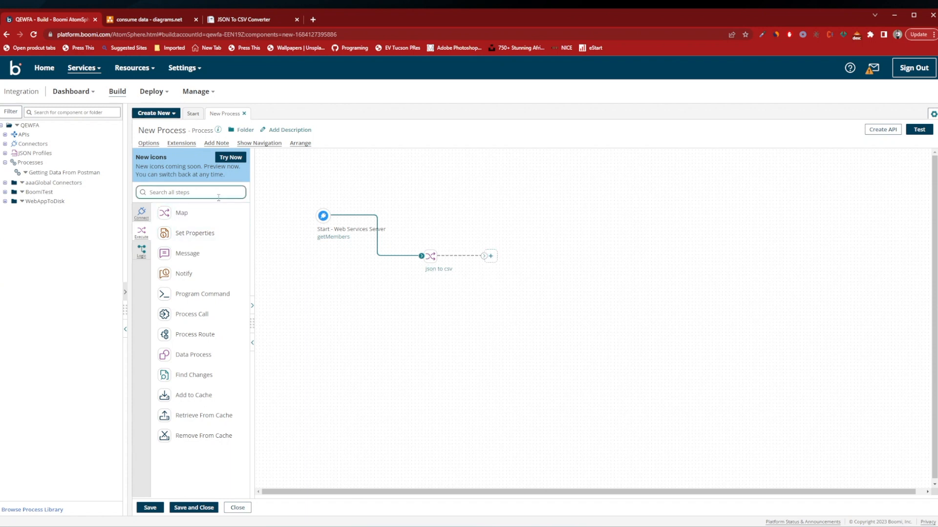
{"action": "type", "text": "dis"}
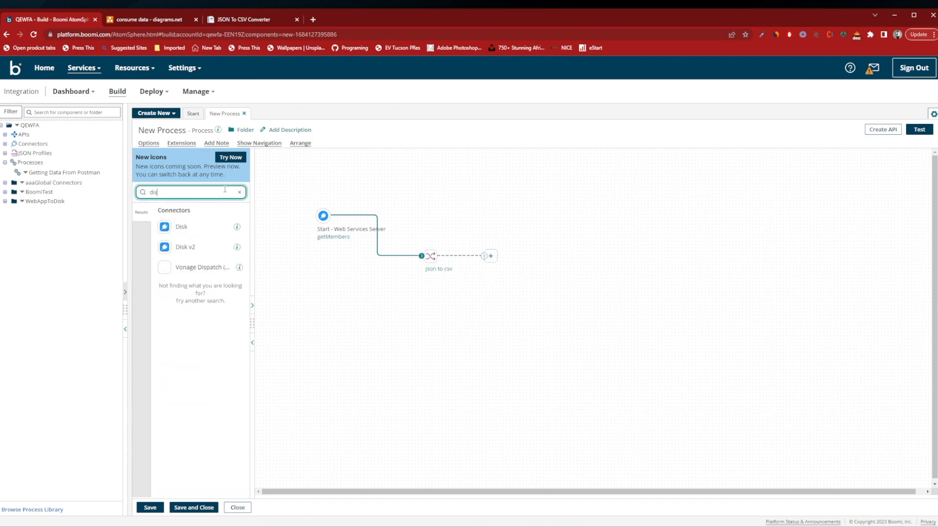
{"action": "left_click_drag", "start_coordinate": [181, 225], "coordinate": [539, 236]}
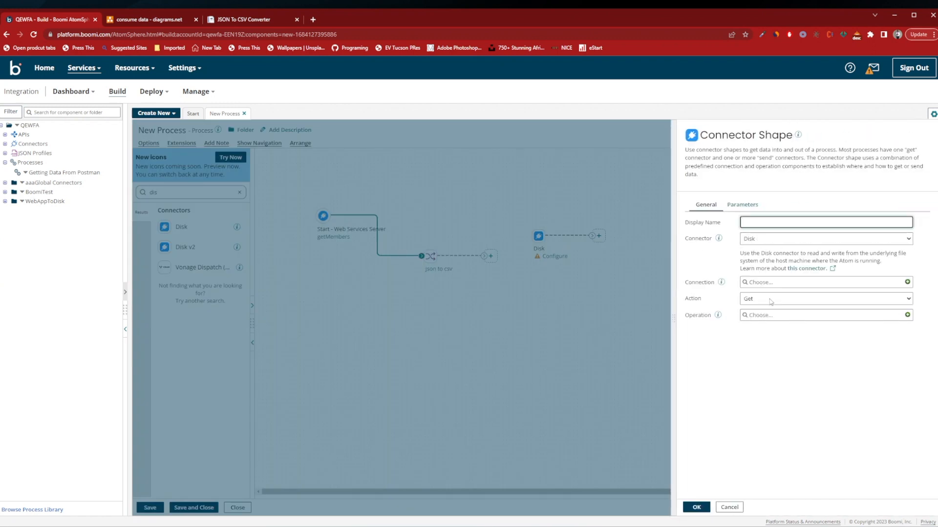
{"action": "left_click", "coordinate": [769, 299]}
{"action": "left_click", "coordinate": [730, 268]}
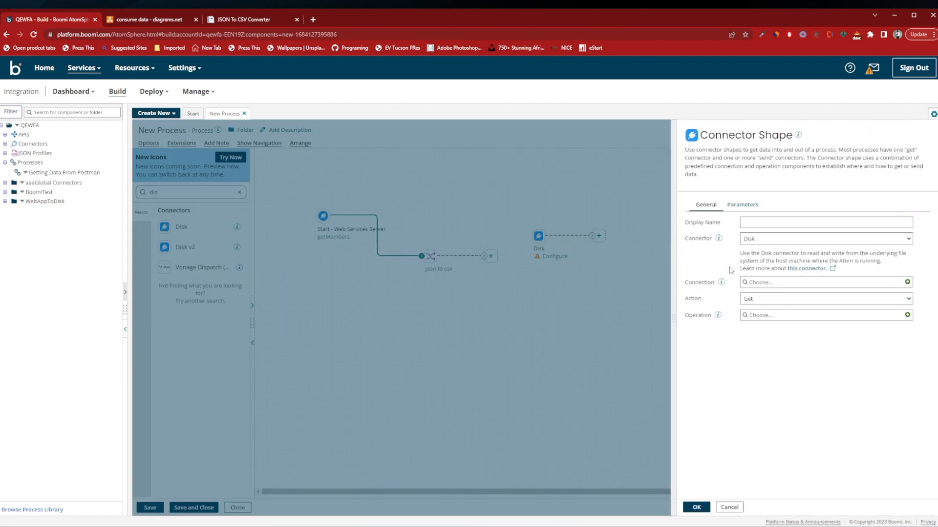
{"action": "left_click", "coordinate": [764, 299]}
{"action": "left_click", "coordinate": [763, 316]}
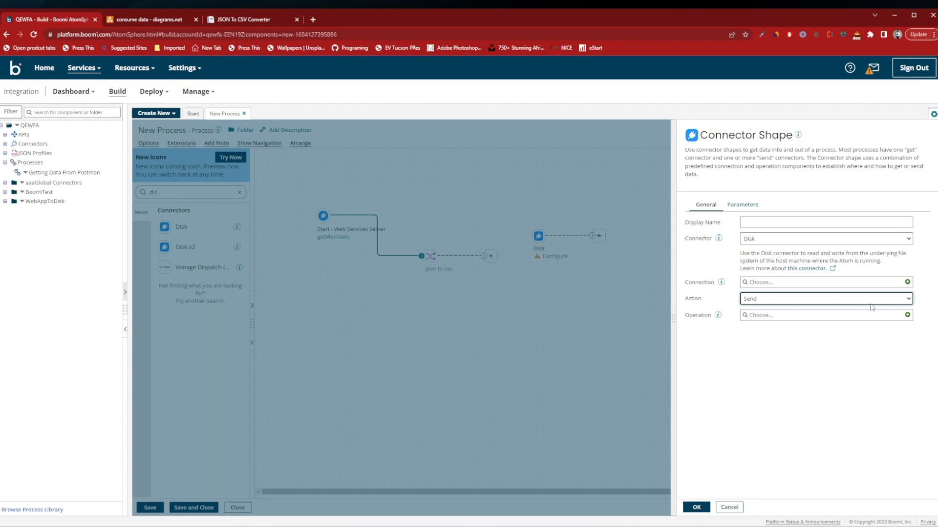
{"action": "left_click", "coordinate": [781, 282]}
{"action": "left_click", "coordinate": [762, 322]}
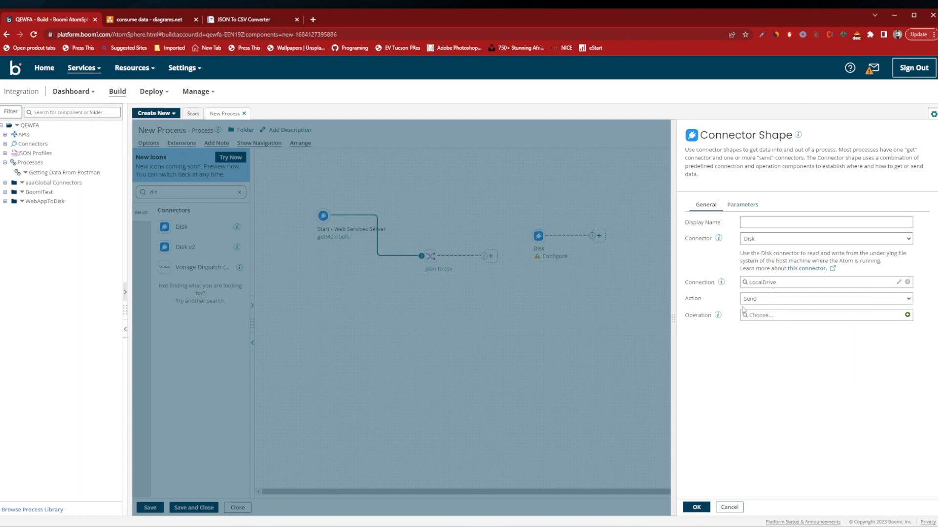
Create and save a disk operation named Send to Disk for the connector, then confirm the Disk connector shape.
{"action": "left_click", "coordinate": [807, 317]}
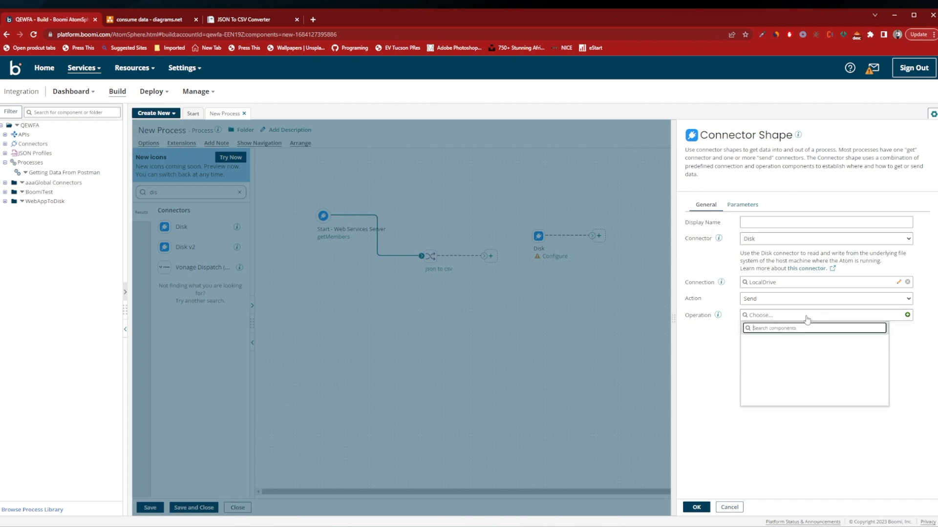
{"action": "left_click", "coordinate": [907, 324]}
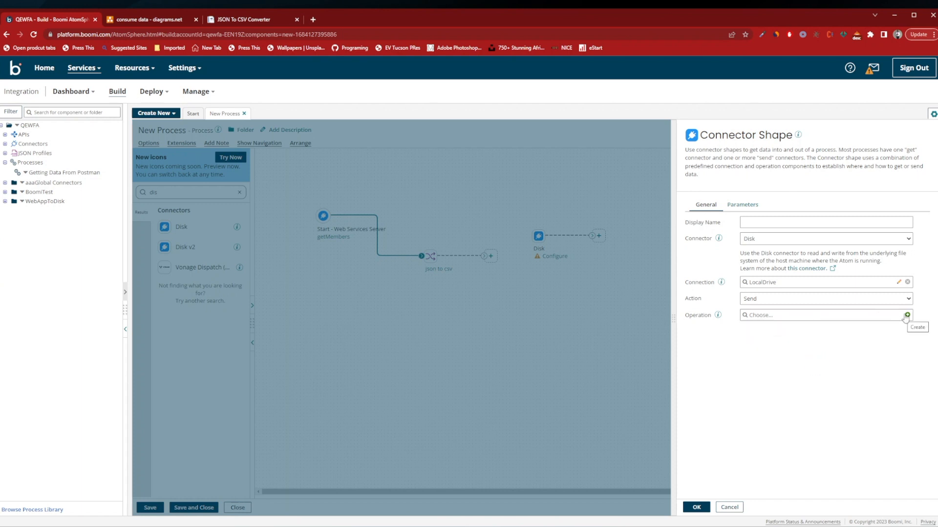
{"action": "left_click", "coordinate": [908, 316]}
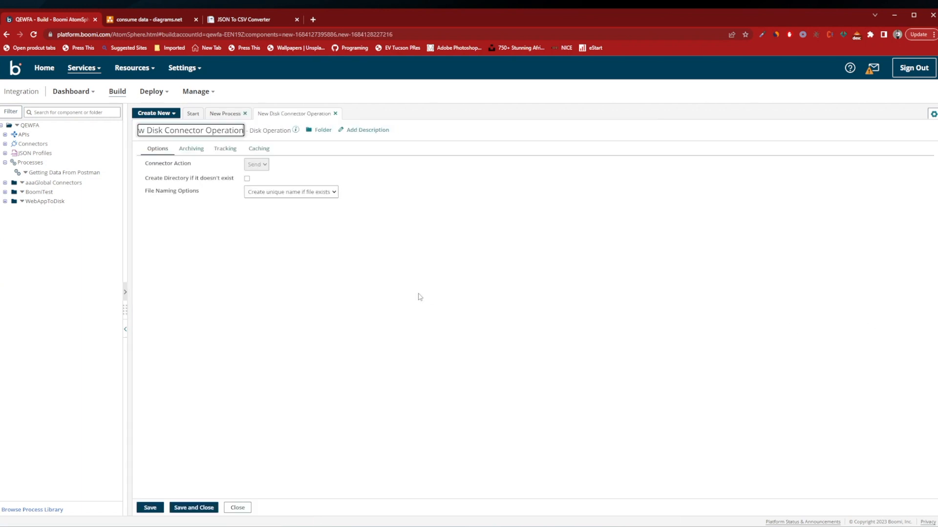
{"action": "left_click", "coordinate": [172, 130]}
{"action": "type", "text": "Send to"}
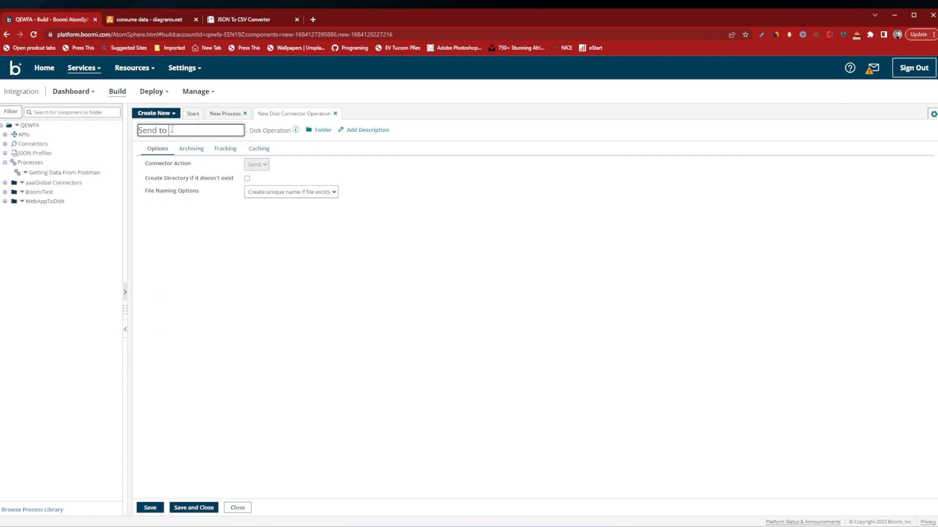
{"action": "type", "text": " Disk"}
{"action": "left_click", "coordinate": [173, 509]}
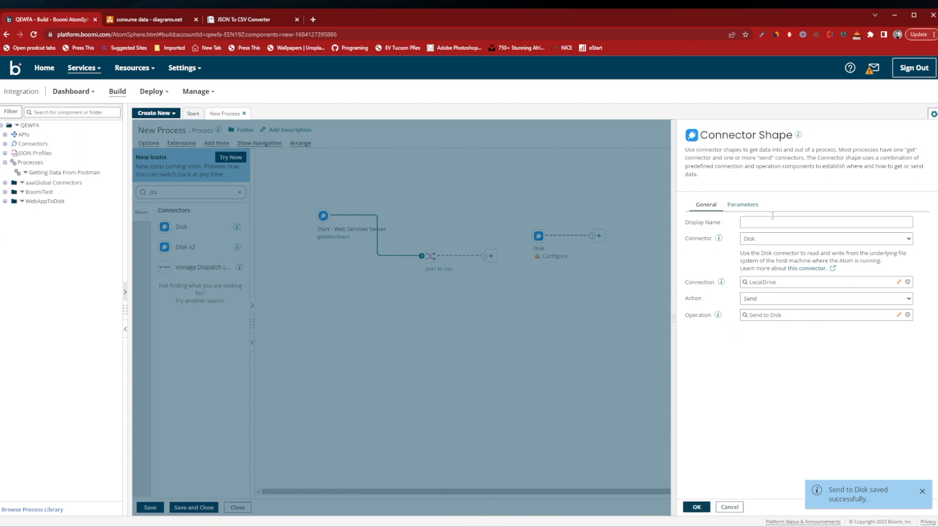
{"action": "left_click", "coordinate": [743, 205]}
{"action": "left_click", "coordinate": [706, 205]}
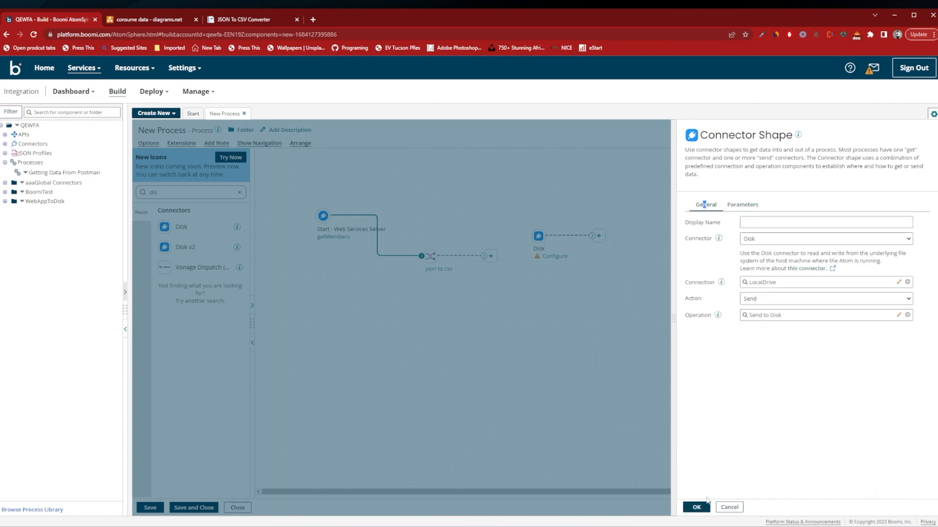
{"action": "left_click", "coordinate": [696, 507]}
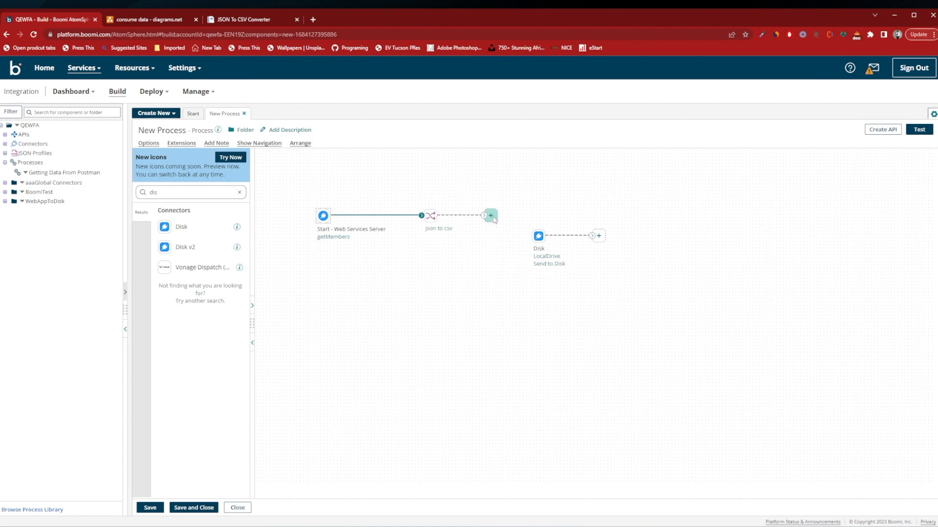
Add a Set Properties step directly after the json to csv map and open its configuration.
{"action": "left_click", "coordinate": [492, 217]}
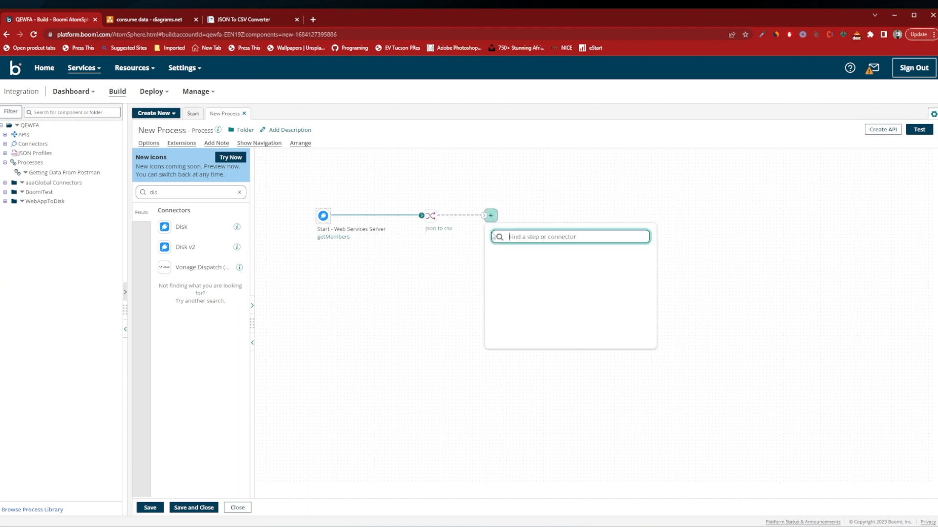
{"action": "left_click", "coordinate": [506, 313]}
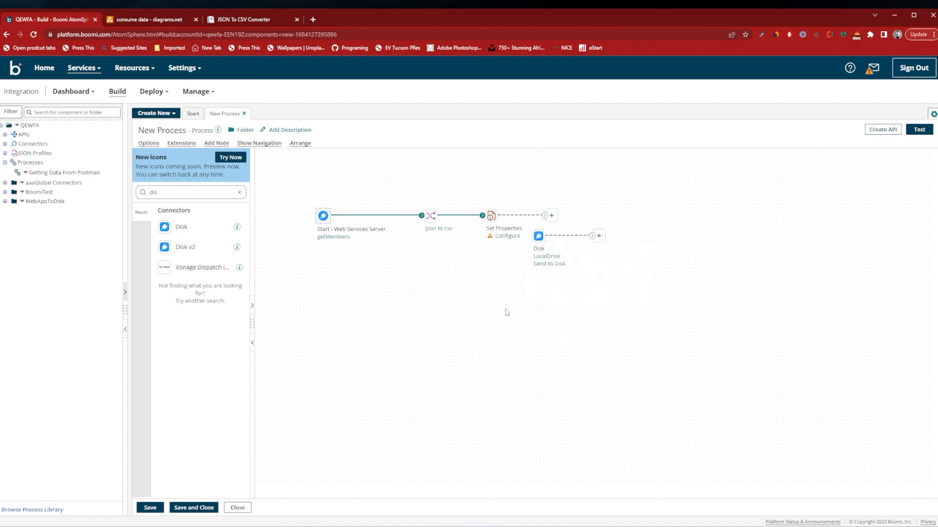
{"action": "left_click", "coordinate": [504, 237]}
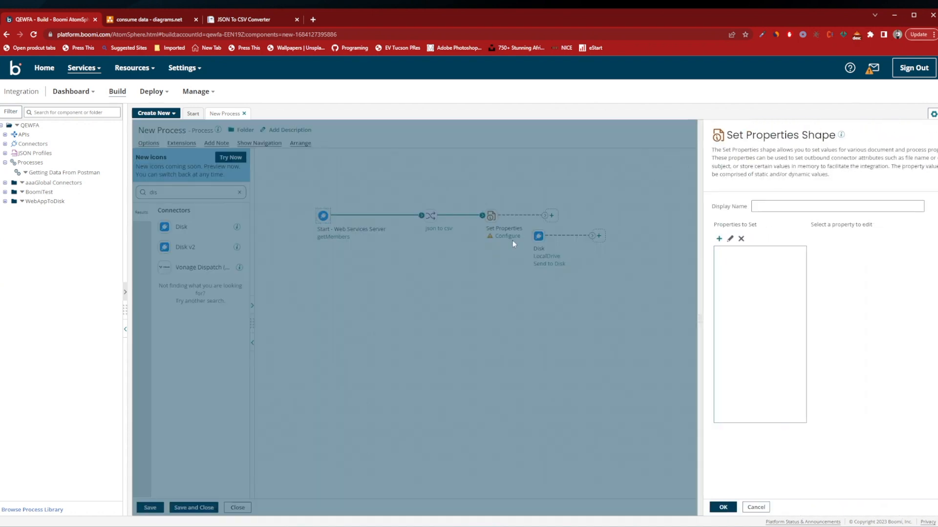
Add the Disk connector's File Name document property to the properties to set.
{"action": "left_click", "coordinate": [692, 238]}
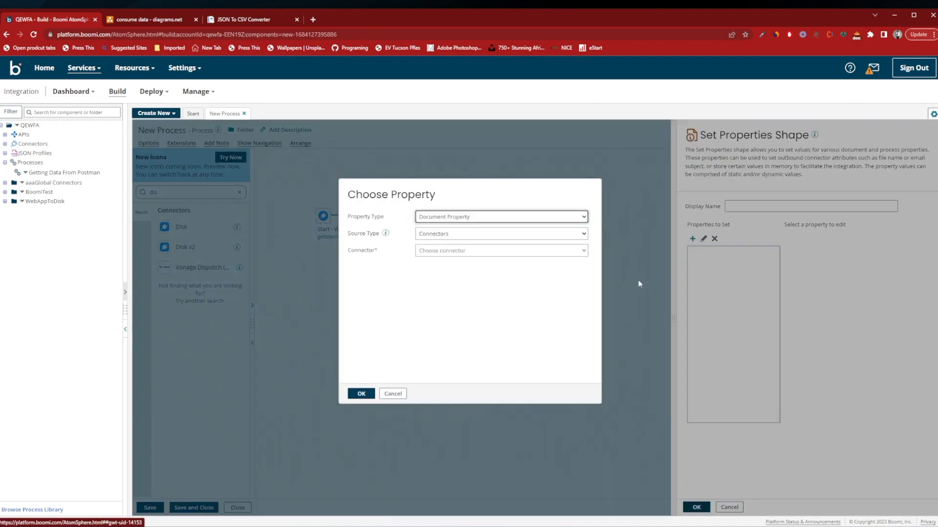
{"action": "left_click", "coordinate": [455, 234]}
{"action": "left_click", "coordinate": [452, 219]}
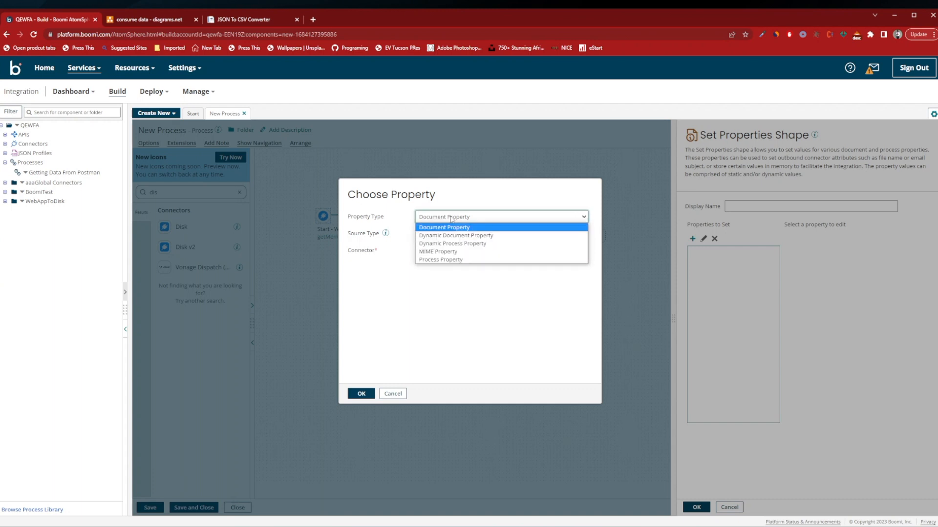
{"action": "left_click", "coordinate": [451, 219]}
{"action": "left_click", "coordinate": [452, 219]}
{"action": "left_click", "coordinate": [450, 219]}
{"action": "left_click", "coordinate": [448, 235]}
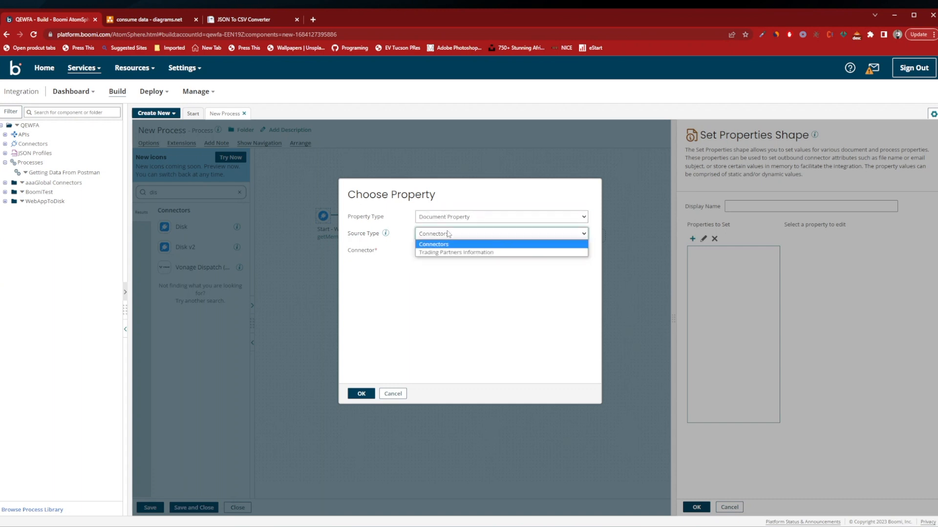
{"action": "left_click", "coordinate": [449, 234]}
{"action": "left_click", "coordinate": [445, 250]}
{"action": "left_click", "coordinate": [462, 311]}
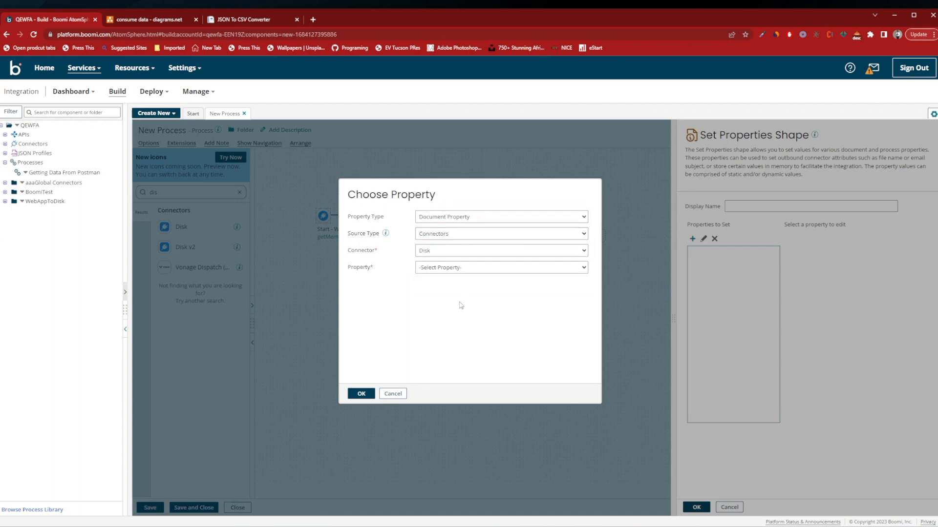
{"action": "left_click", "coordinate": [453, 267]}
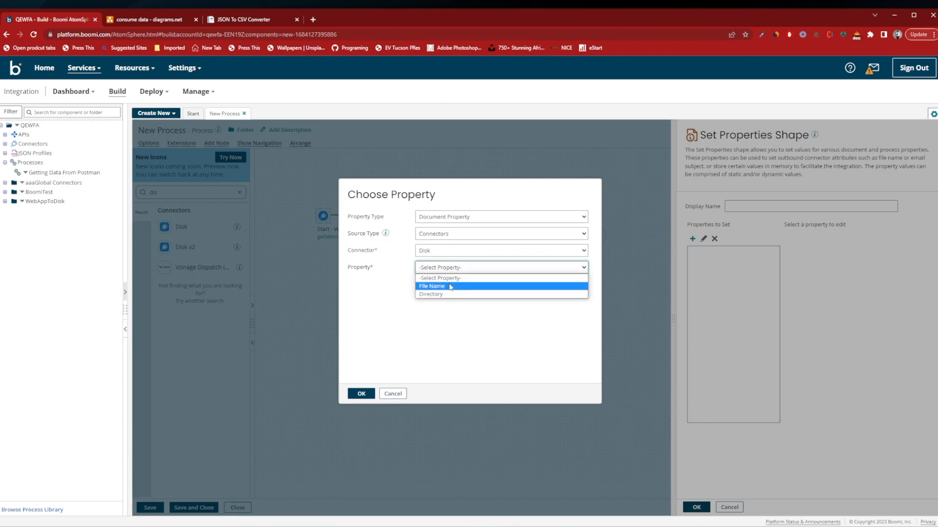
{"action": "left_click", "coordinate": [449, 286]}
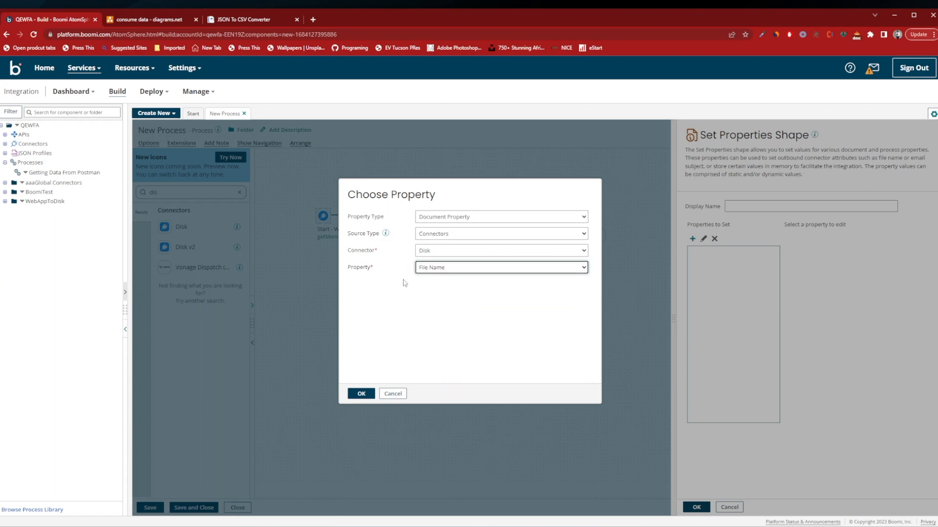
{"action": "left_click", "coordinate": [362, 394]}
Give the Disk file name property a Date/Time value using the current date with the MMddyyyy mask.
{"action": "left_click", "coordinate": [738, 251]}
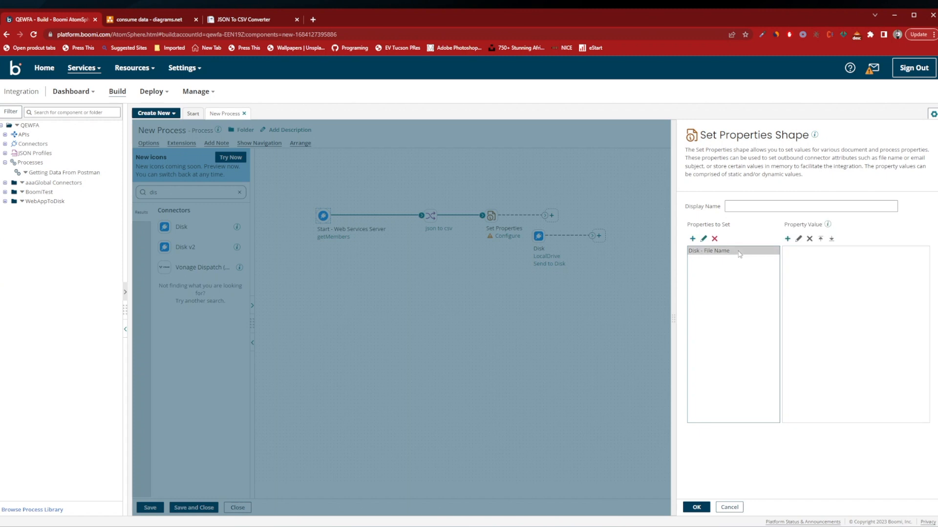
{"action": "left_click", "coordinate": [786, 240]}
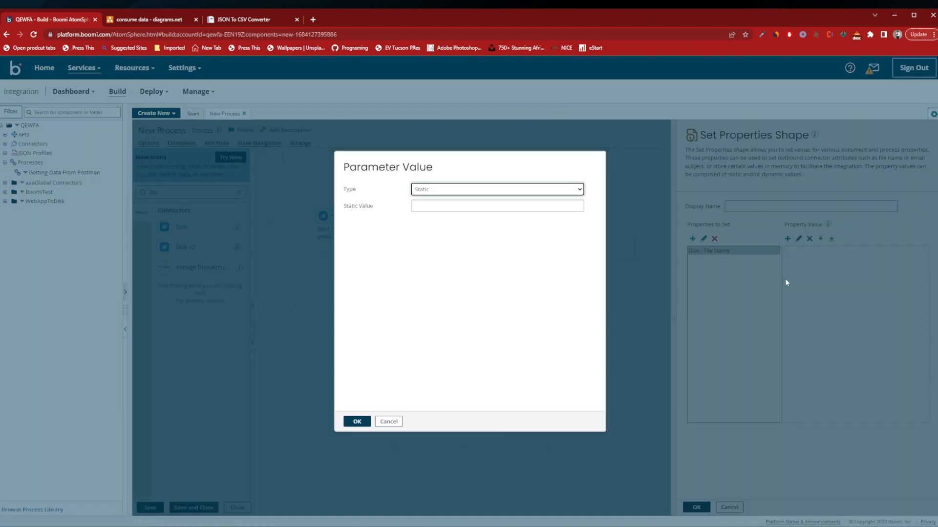
{"action": "left_click", "coordinate": [579, 190]}
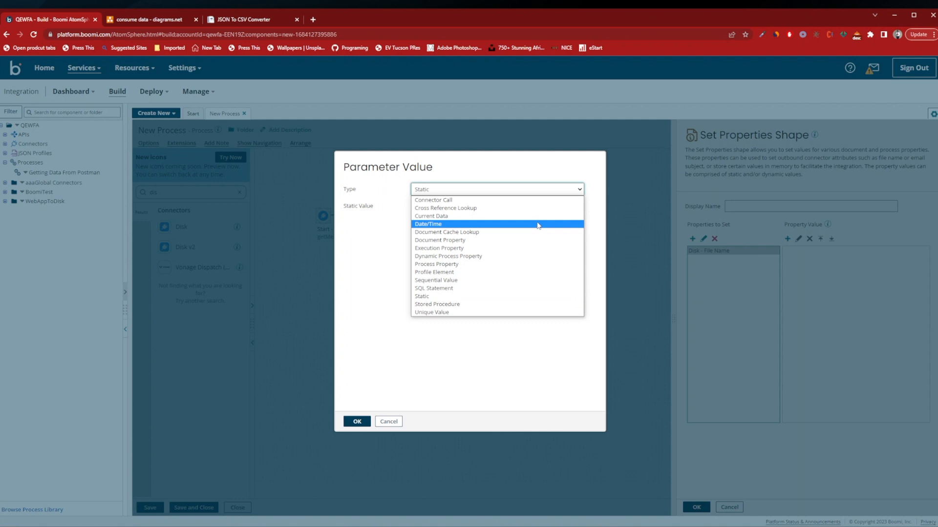
{"action": "left_click", "coordinate": [537, 227]}
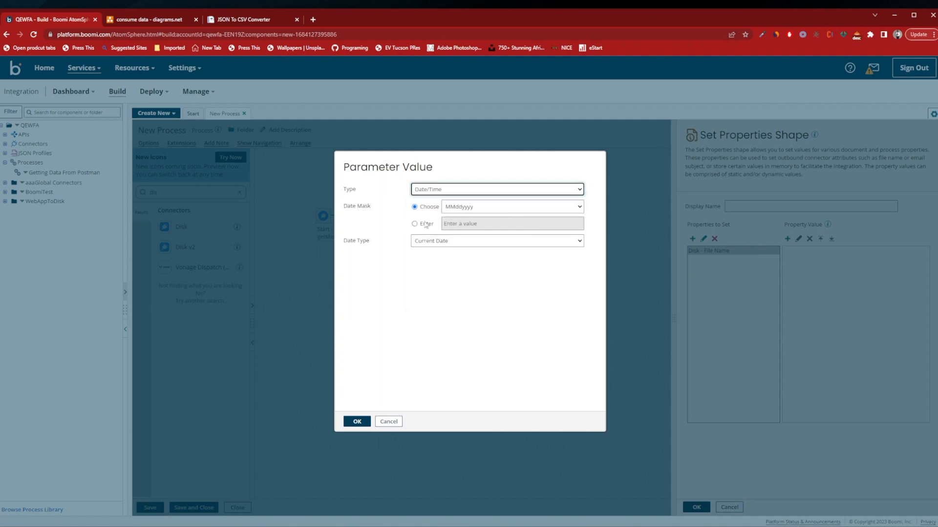
{"action": "left_click", "coordinate": [356, 422]}
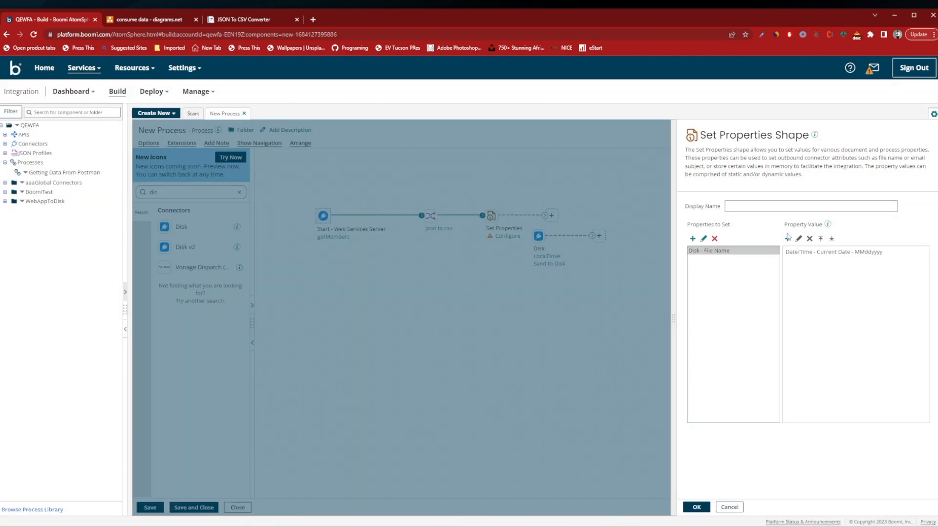
{"action": "left_click", "coordinate": [787, 239]}
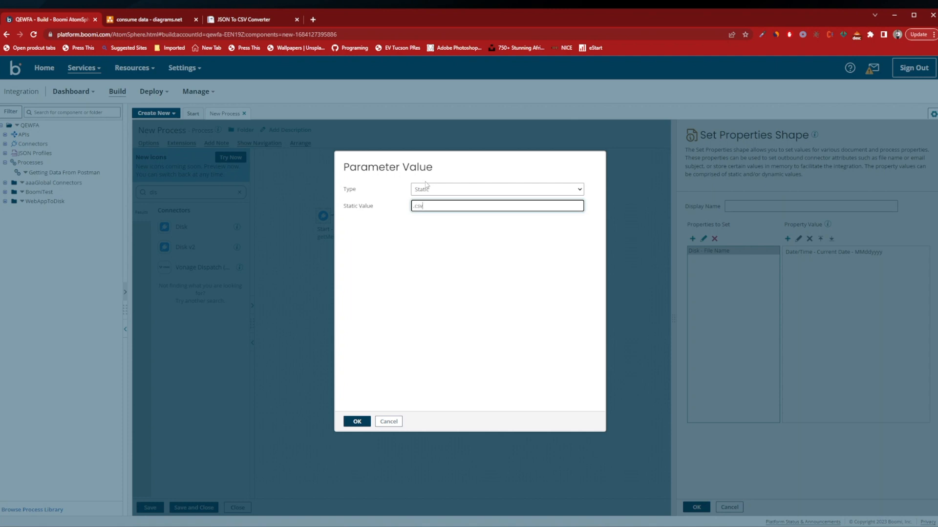
{"action": "left_click", "coordinate": [357, 421]}
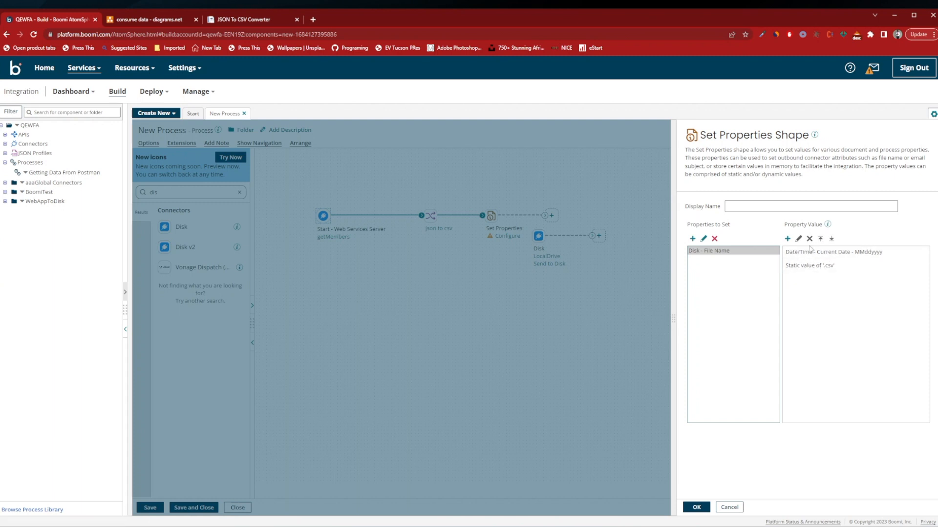
{"action": "left_click", "coordinate": [808, 265]}
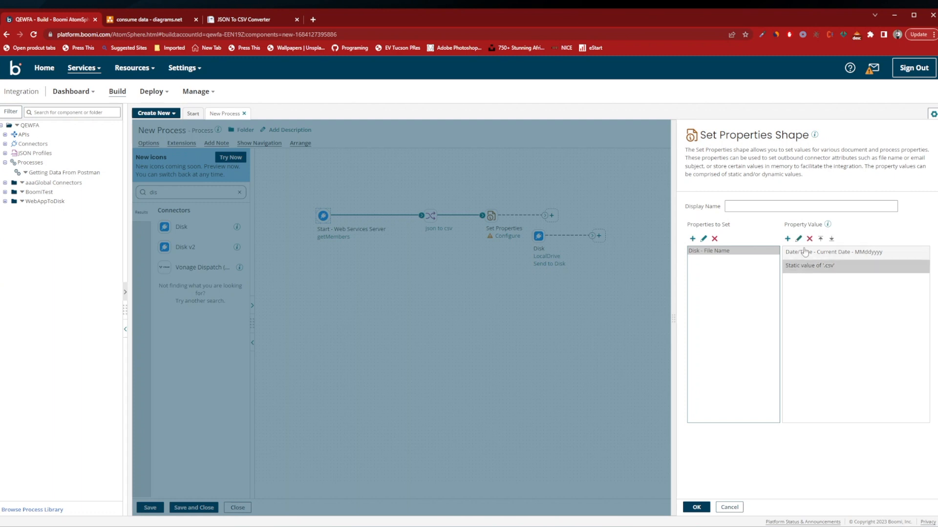
{"action": "left_click", "coordinate": [809, 239]}
{"action": "left_click", "coordinate": [412, 313]}
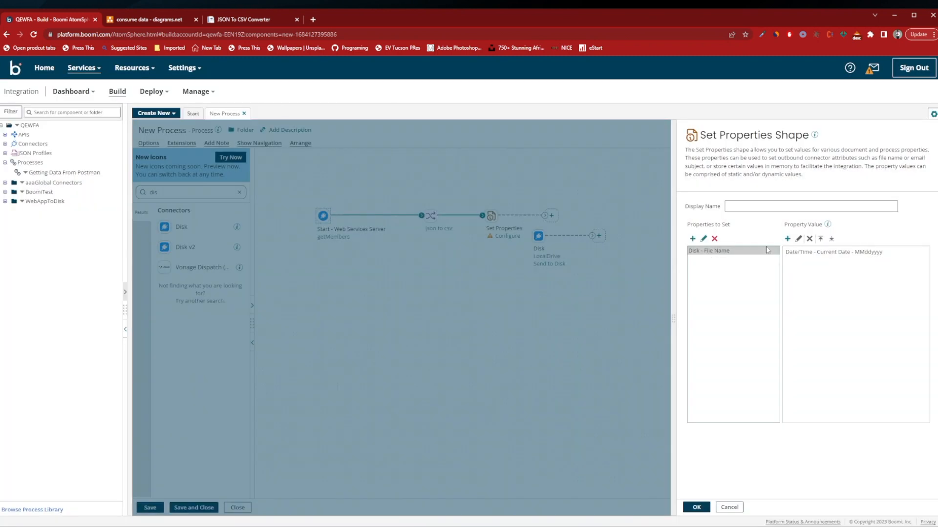
Add a Profile Element value to the Disk file name using the id element of the members csv flat file profile.
{"action": "left_click", "coordinate": [788, 239]}
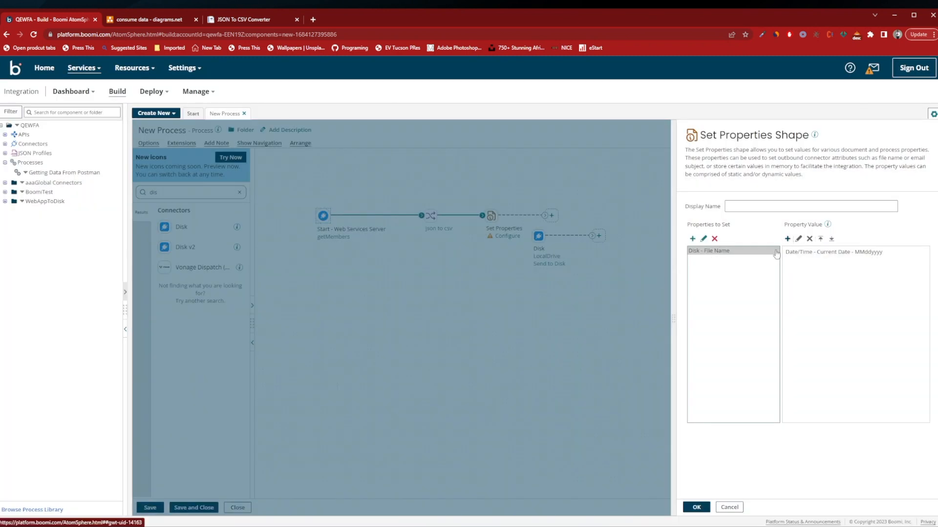
{"action": "left_click", "coordinate": [483, 193]}
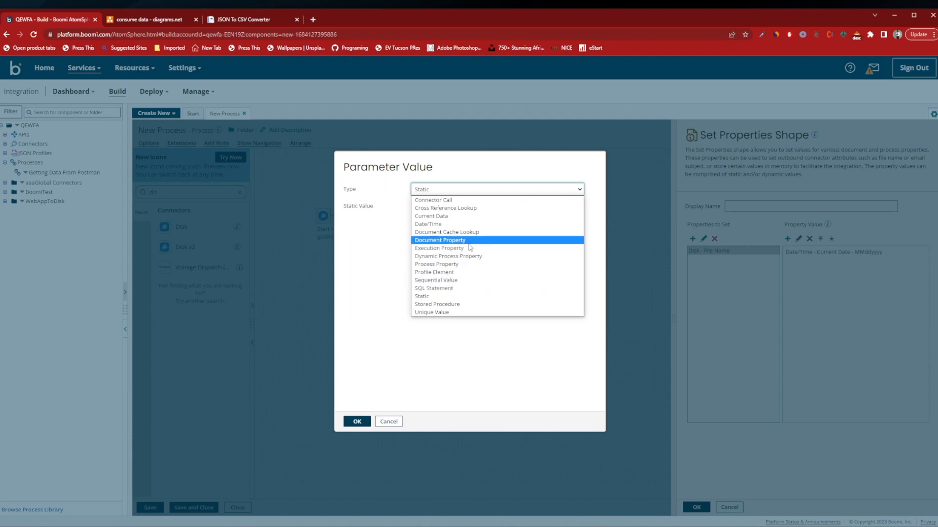
{"action": "left_click", "coordinate": [460, 272]}
{"action": "left_click", "coordinate": [463, 208]}
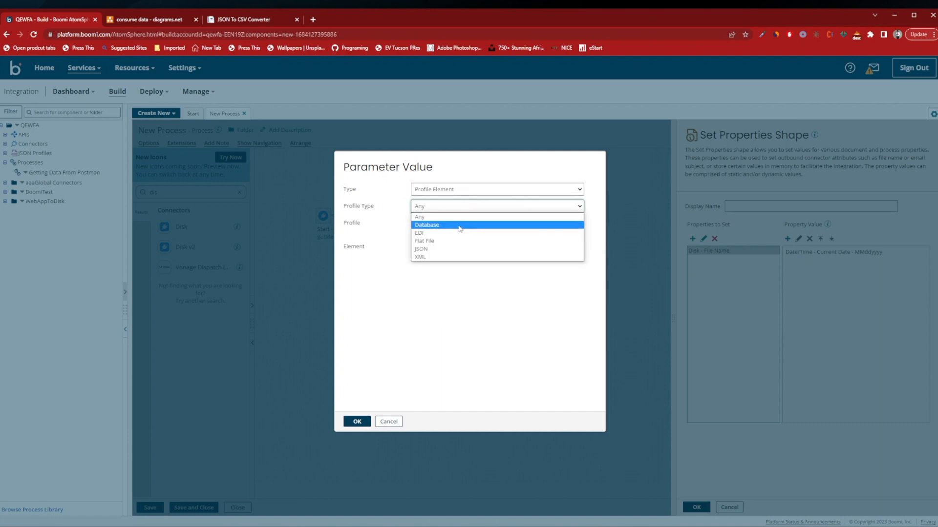
{"action": "left_click", "coordinate": [453, 241]}
{"action": "left_click", "coordinate": [451, 225]}
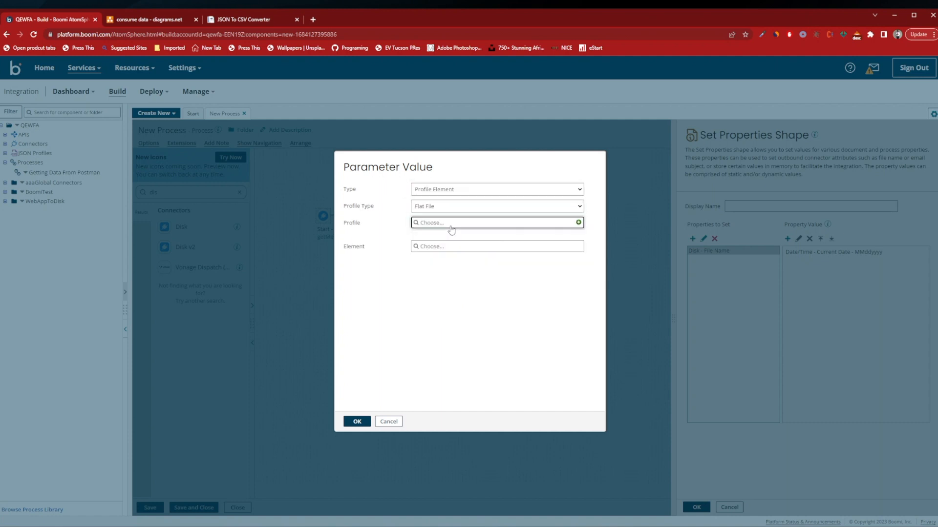
{"action": "left_click", "coordinate": [456, 262]}
{"action": "left_click", "coordinate": [445, 248]}
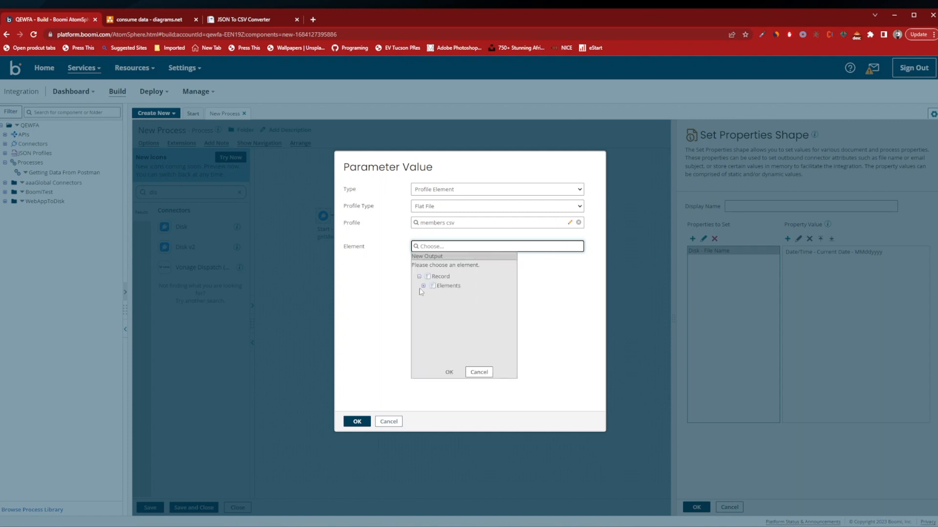
{"action": "left_click", "coordinate": [423, 286]}
{"action": "left_click", "coordinate": [442, 296]}
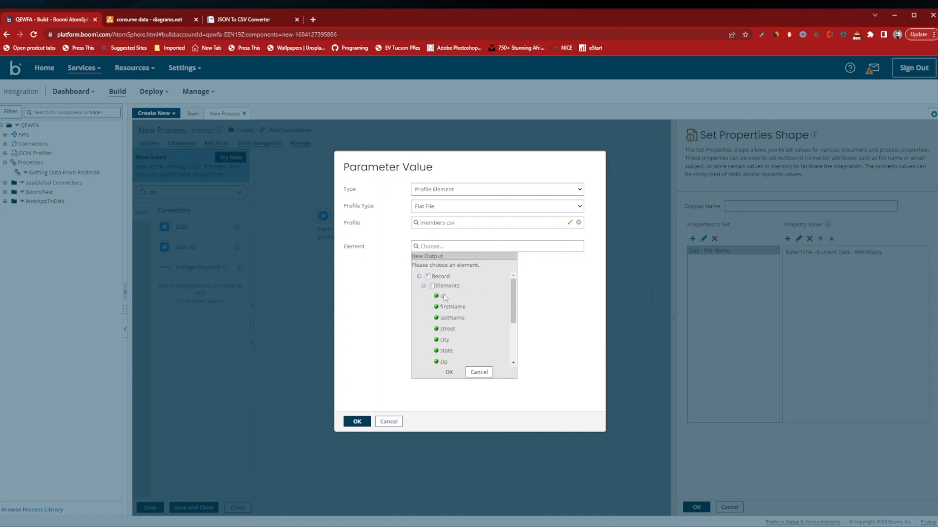
{"action": "left_click", "coordinate": [449, 372]}
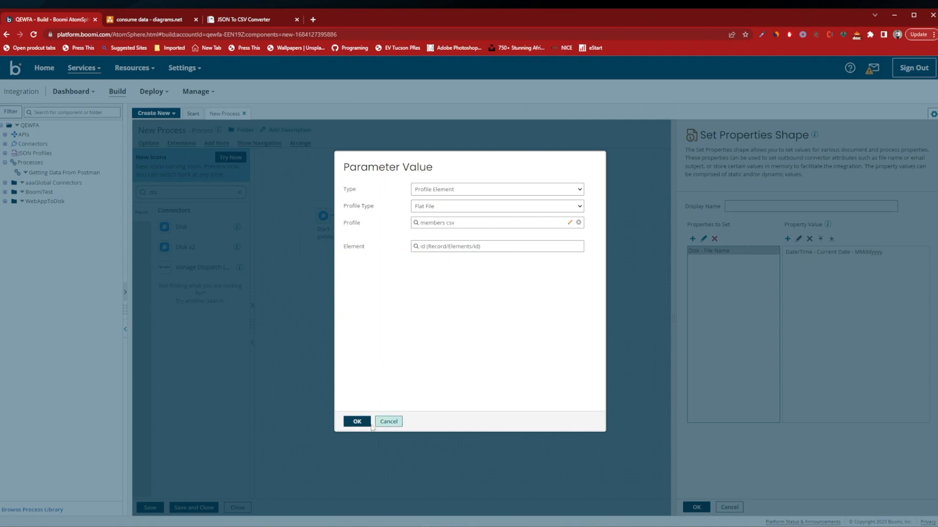
{"action": "left_click", "coordinate": [360, 423]}
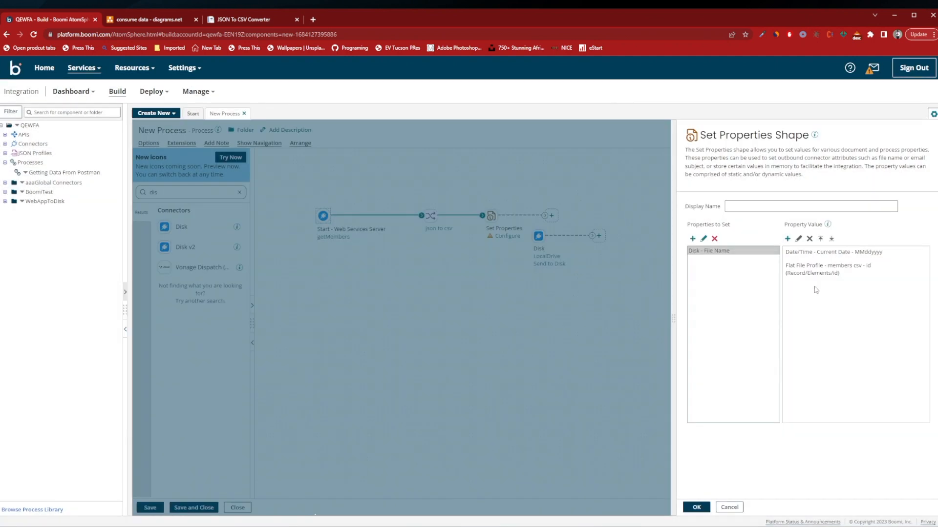
Append a static .csv value to the Disk file name and confirm the Set Properties shape.
{"action": "left_click", "coordinate": [787, 238]}
{"action": "left_click", "coordinate": [431, 207]}
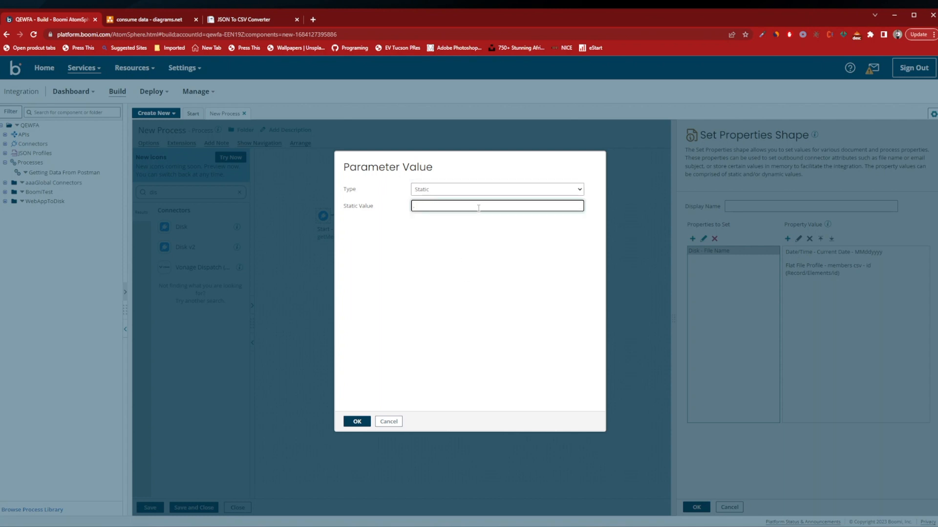
{"action": "type", "text": ".csv"}
{"action": "left_click", "coordinate": [357, 421]}
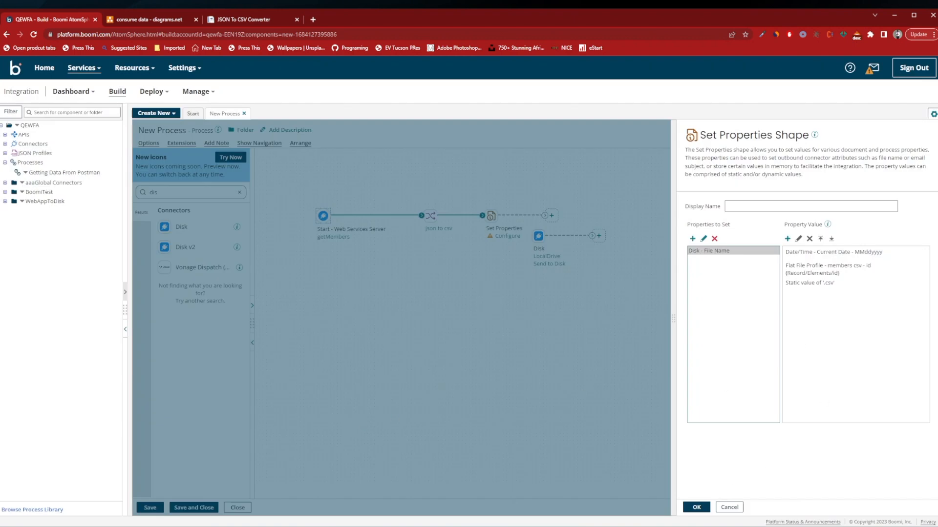
{"action": "left_click", "coordinate": [696, 508]}
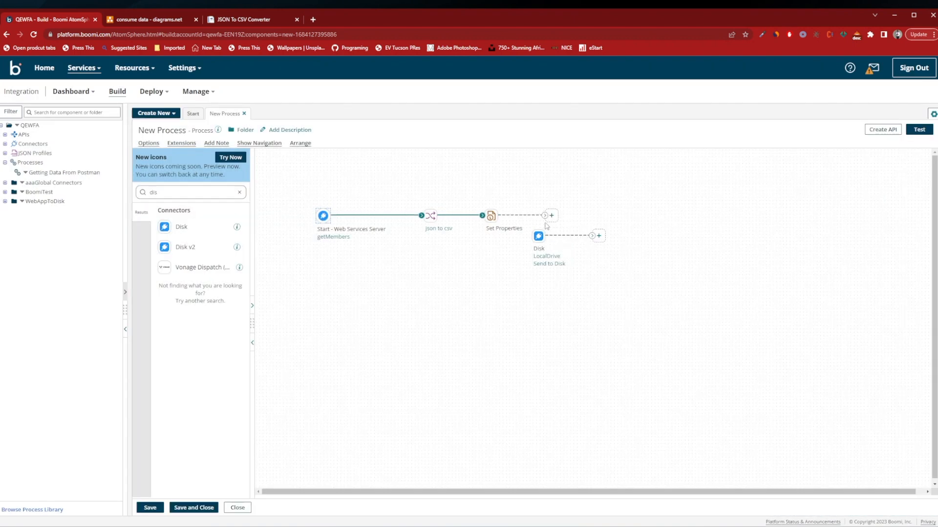
Connect the Set Properties shape to the Disk connector and end the flow with a Stop step after it.
{"action": "left_click_drag", "start_coordinate": [546, 216], "coordinate": [546, 243]}
{"action": "left_click_drag", "start_coordinate": [539, 238], "coordinate": [539, 238]}
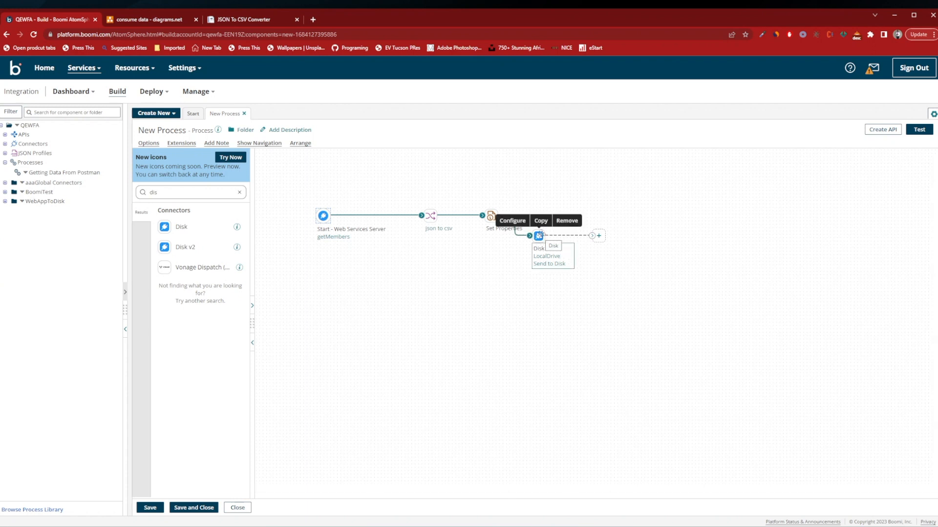
{"action": "left_click", "coordinate": [600, 237]}
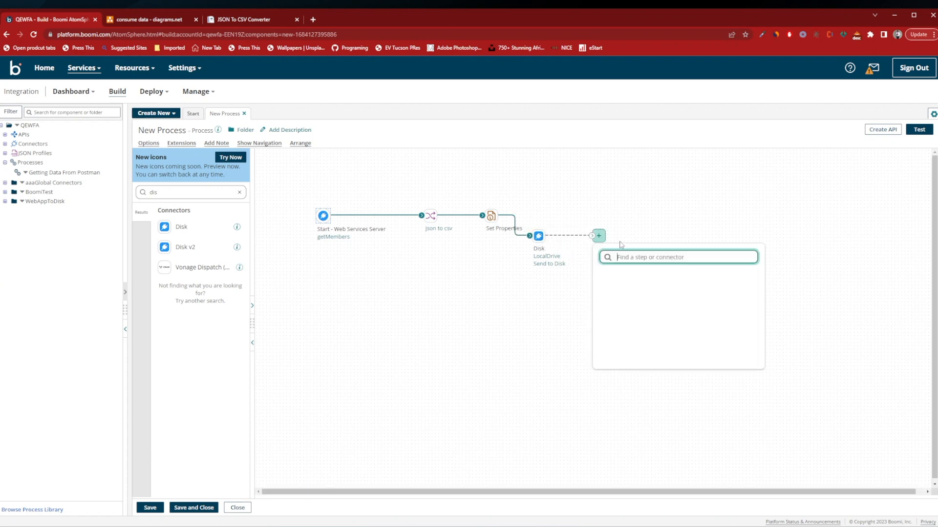
{"action": "type", "text": "stop"}
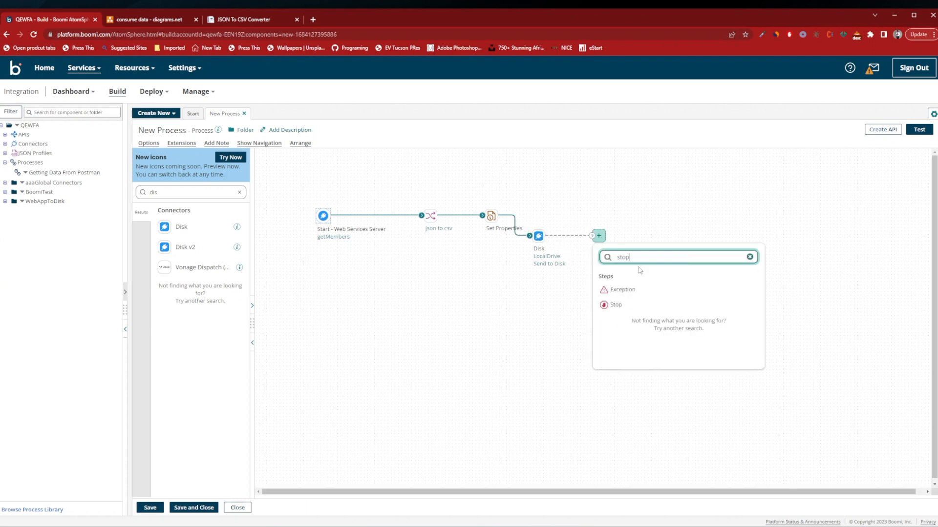
{"action": "left_click", "coordinate": [616, 306]}
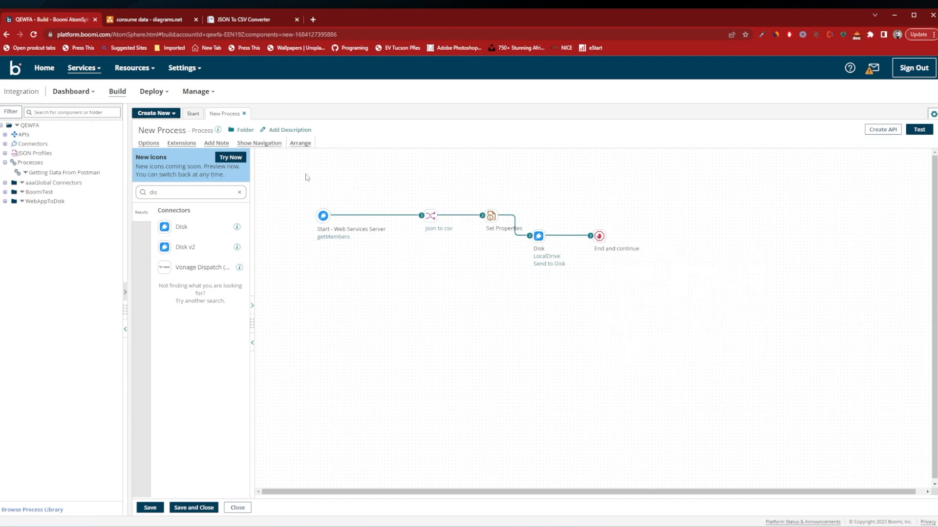
Auto-arrange and save the process, and try to test it.
{"action": "left_click", "coordinate": [300, 143]}
{"action": "left_click", "coordinate": [412, 320]}
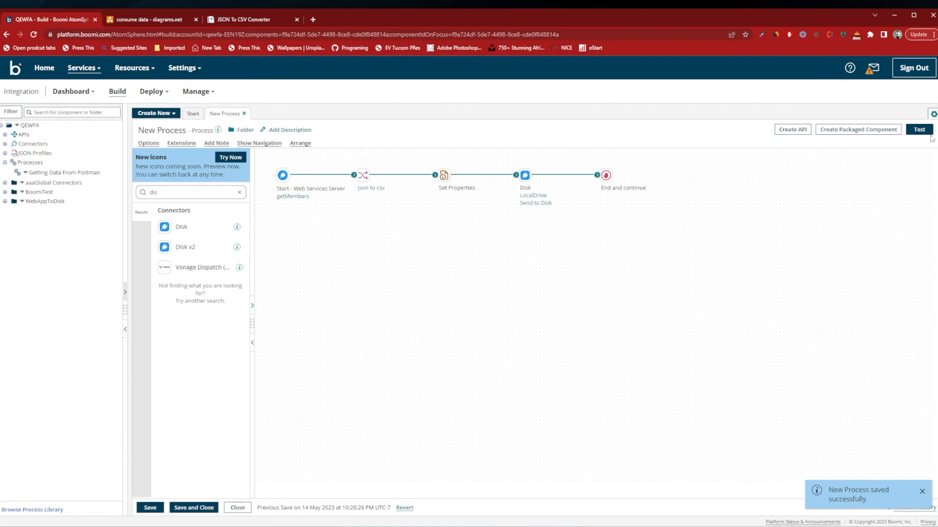
{"action": "left_click", "coordinate": [919, 130]}
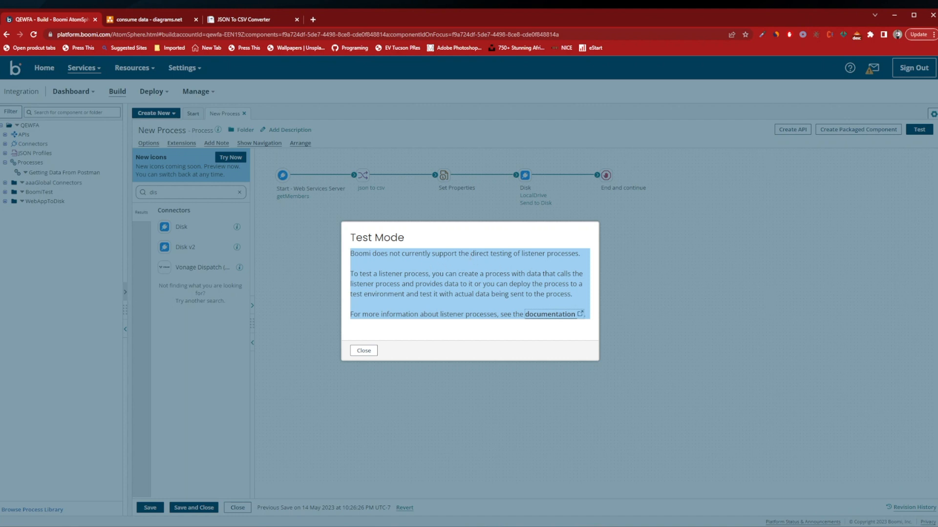
{"action": "left_click", "coordinate": [370, 351]}
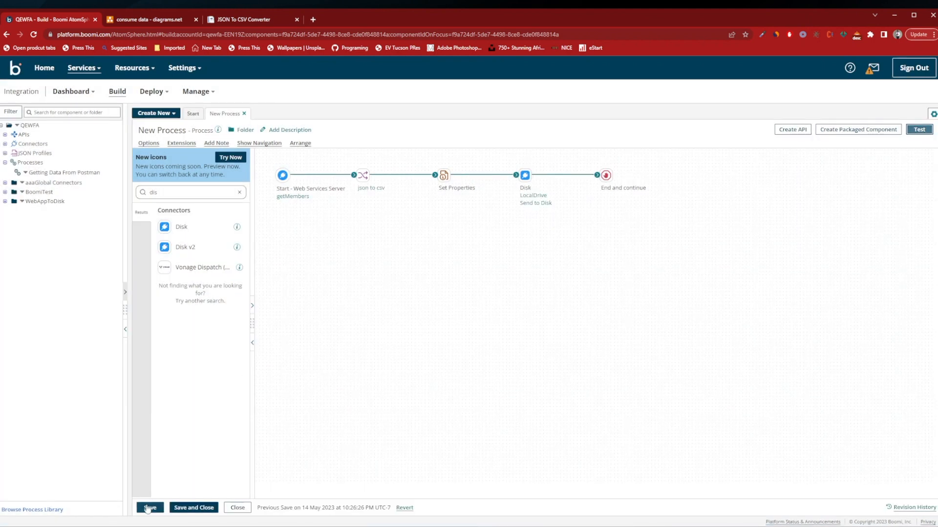
Rename the process to Getting Json sending CSV and save it.
{"action": "left_click", "coordinate": [149, 508]}
{"action": "left_click", "coordinate": [161, 130]}
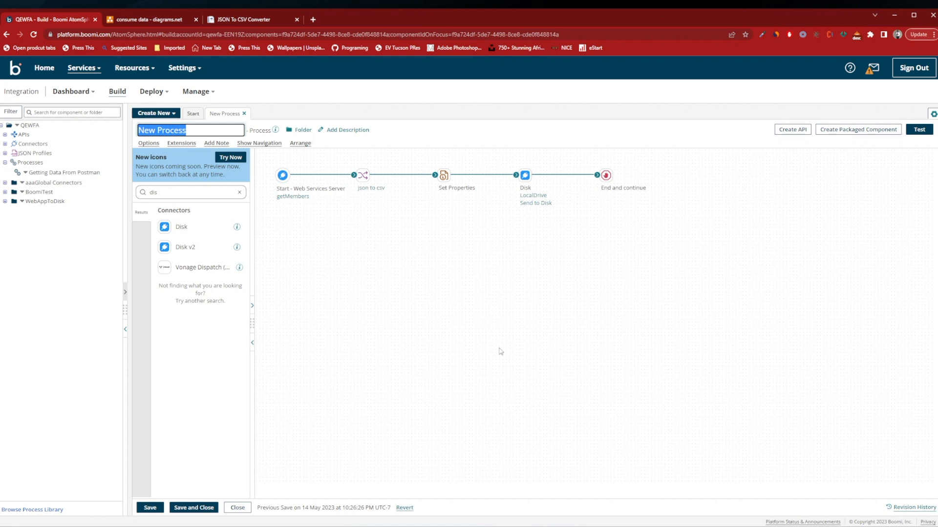
{"action": "type", "text": "Get"}
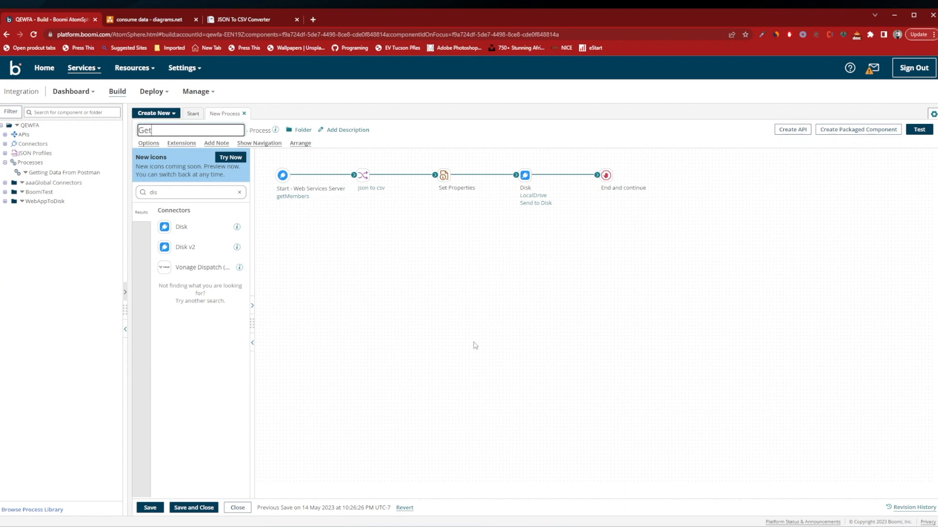
{"action": "type", "text": "ting Json sending CSV"}
{"action": "key", "text": "Return"}
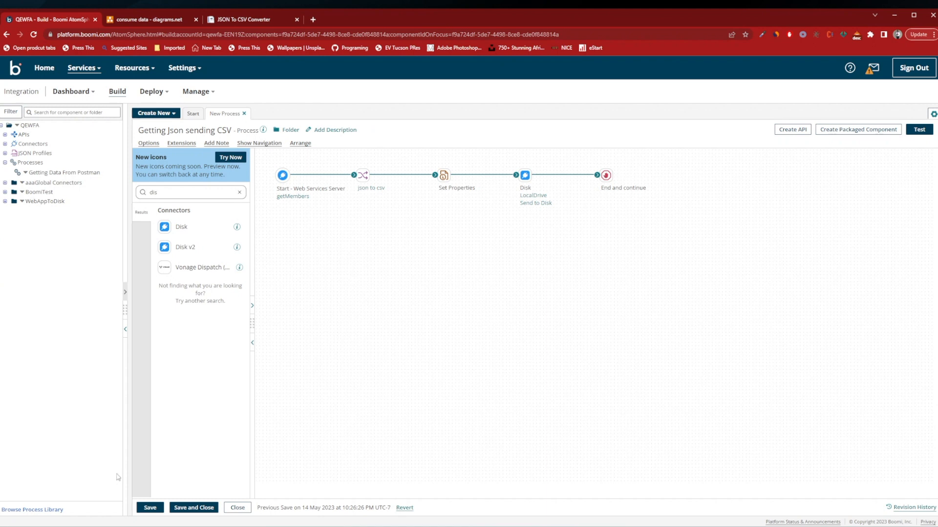
{"action": "left_click", "coordinate": [148, 507]}
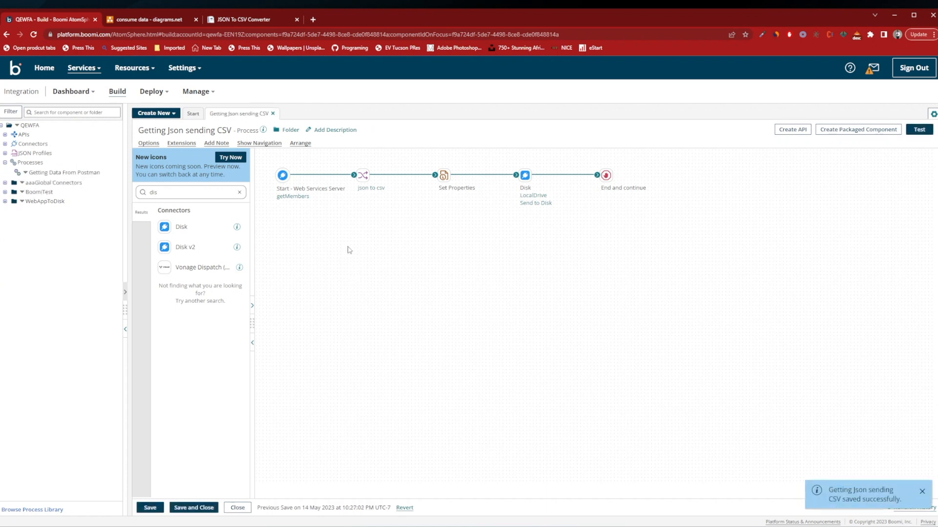
Expand the WebAppToDisk folder and its processes, and create a new API Service component in that folder.
{"action": "left_click", "coordinate": [12, 202]}
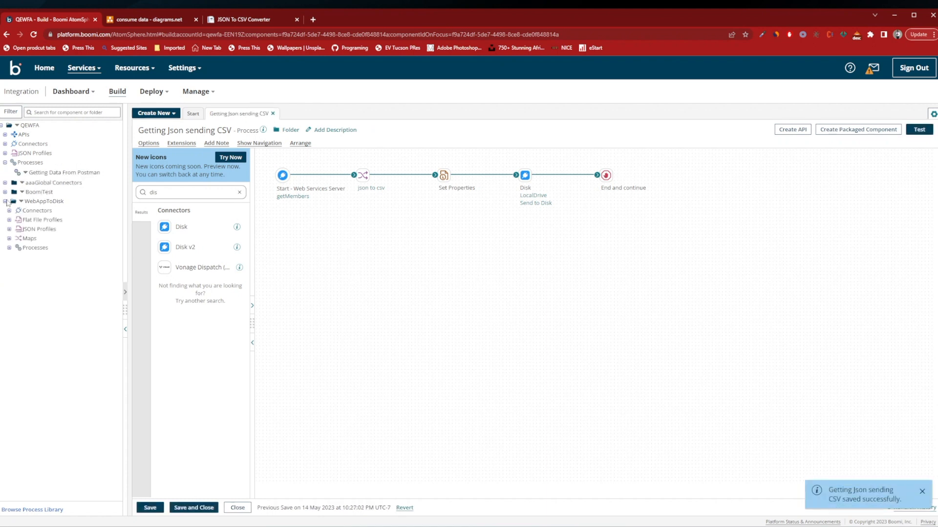
{"action": "left_click", "coordinate": [8, 247]}
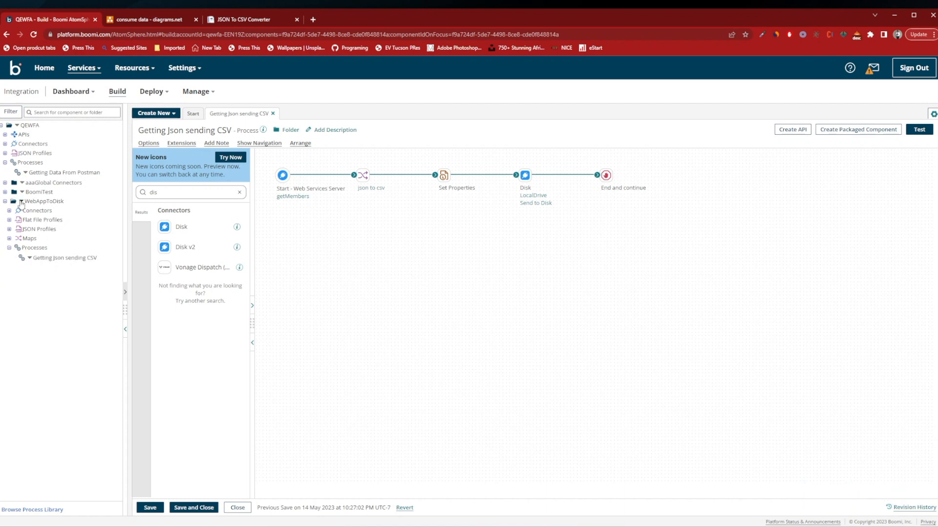
{"action": "right_click", "coordinate": [19, 202]}
{"action": "left_click", "coordinate": [36, 216]}
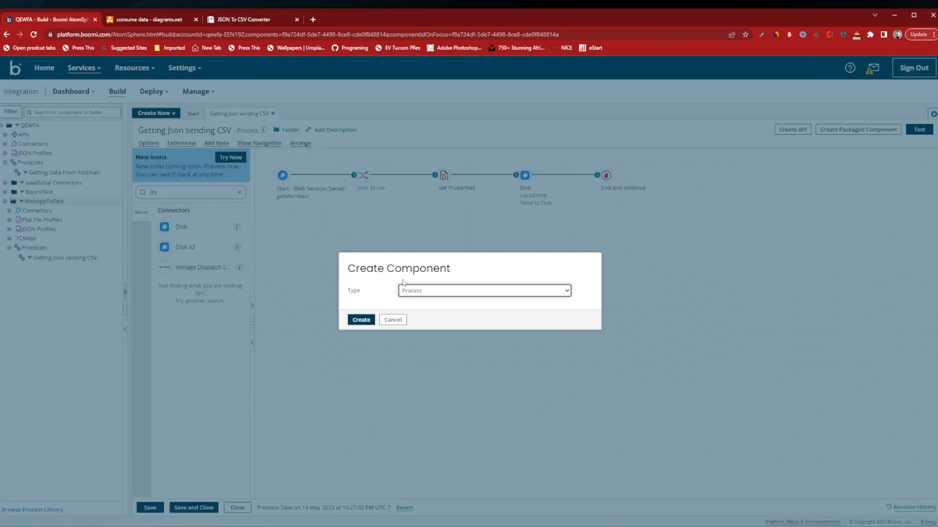
{"action": "left_click", "coordinate": [418, 292]}
{"action": "left_click", "coordinate": [447, 367]}
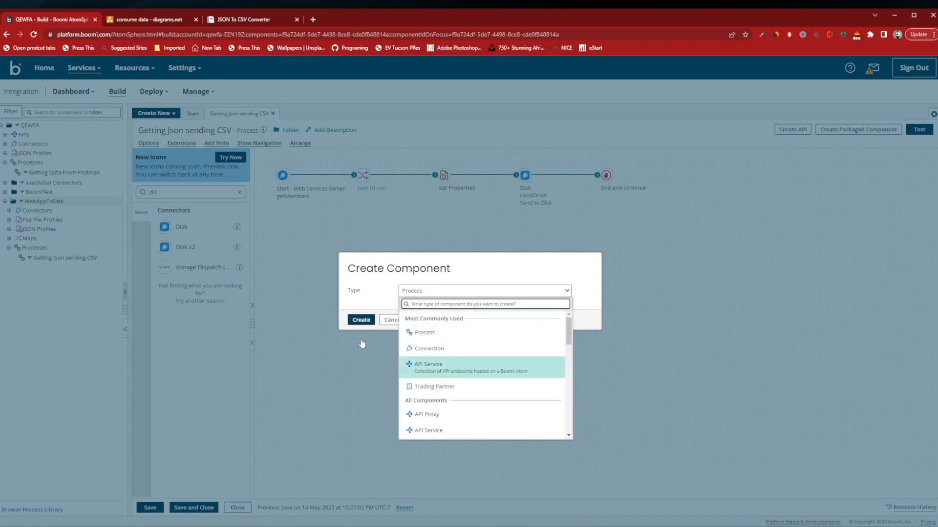
{"action": "left_click", "coordinate": [362, 320]}
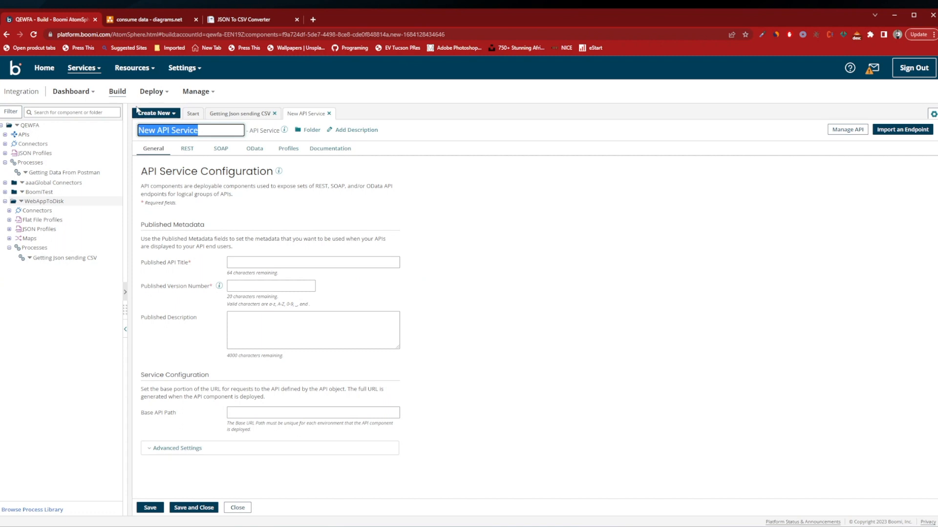
Name the new API service Getting Json sending csv.
{"action": "type", "text": "Ge"}
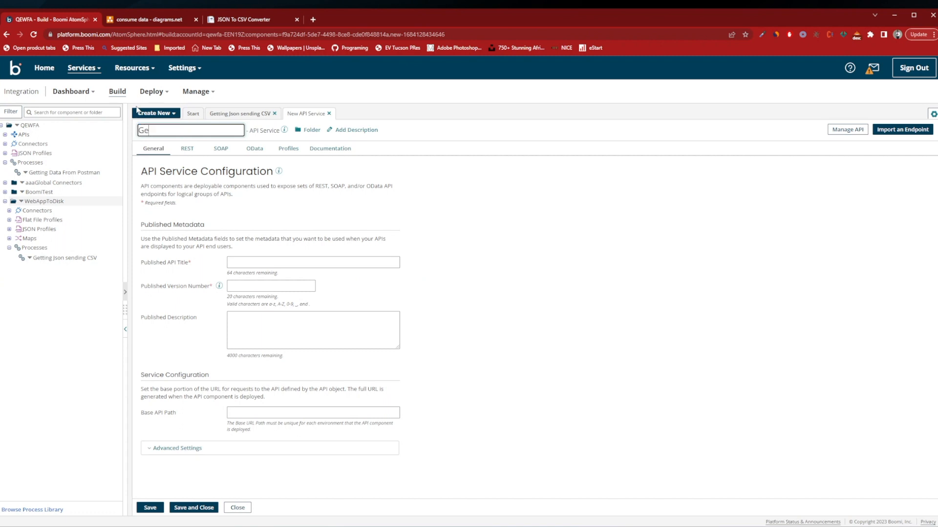
{"action": "type", "text": "ttgin"}
{"action": "type", "text": "ing"}
{"action": "type", "text": " Json sending"}
Set the published API title to get_members and the published version number to 1.0.
{"action": "left_click", "coordinate": [273, 262]}
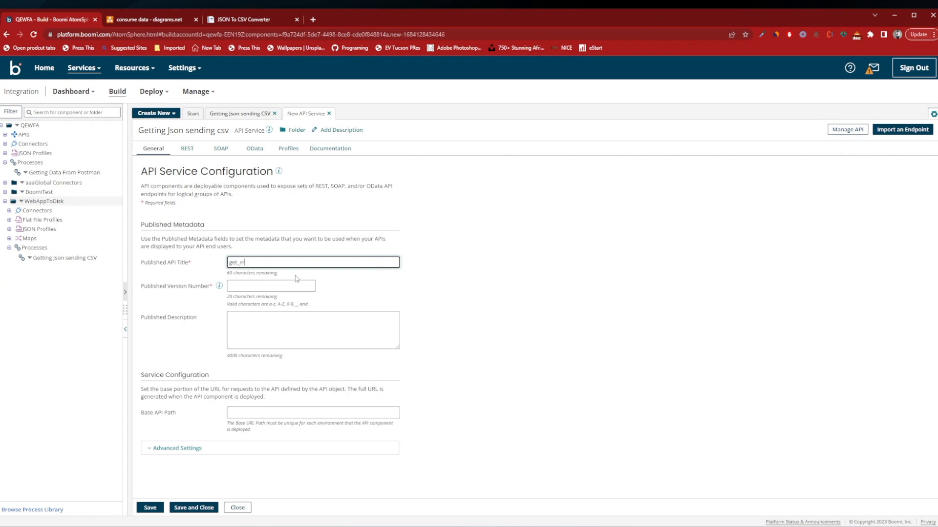
{"action": "left_click", "coordinate": [272, 285]}
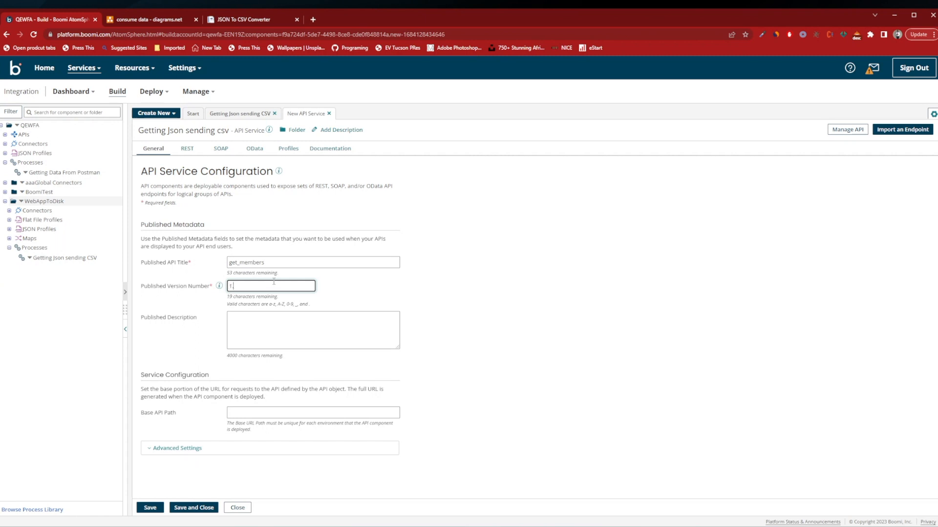
{"action": "key", "text": "Tab"}
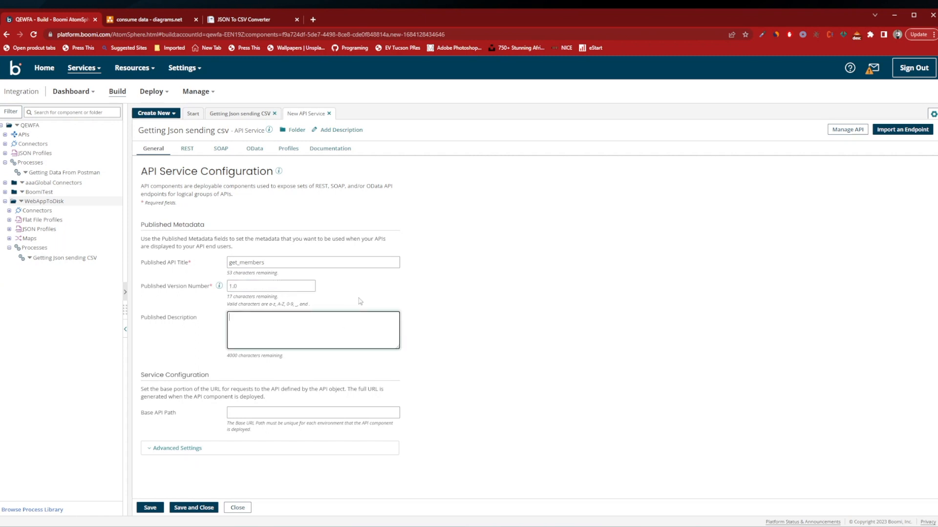
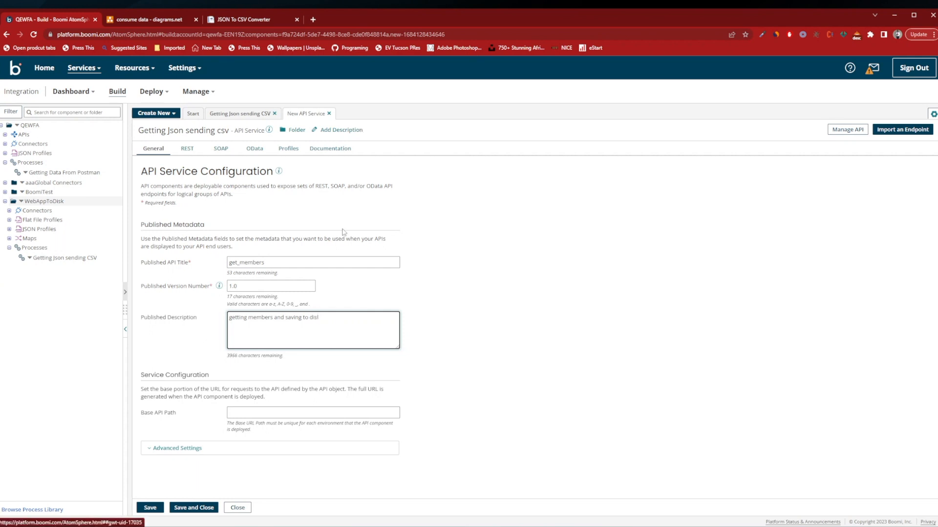
Complete the published description as "getting members and saving to disk", set the base API path to get_members and save the API service.
{"action": "left_click", "coordinate": [284, 411]}
{"action": "left_click", "coordinate": [341, 328]}
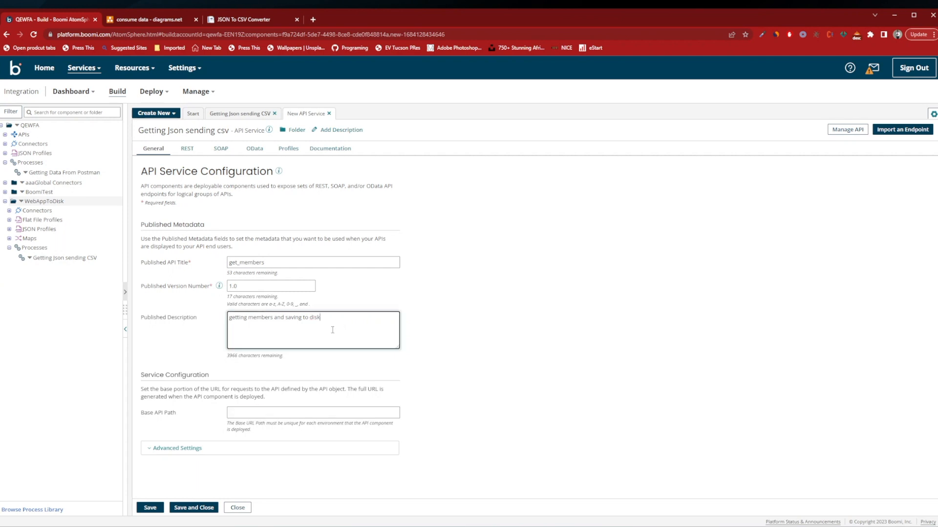
{"action": "left_click", "coordinate": [242, 414]}
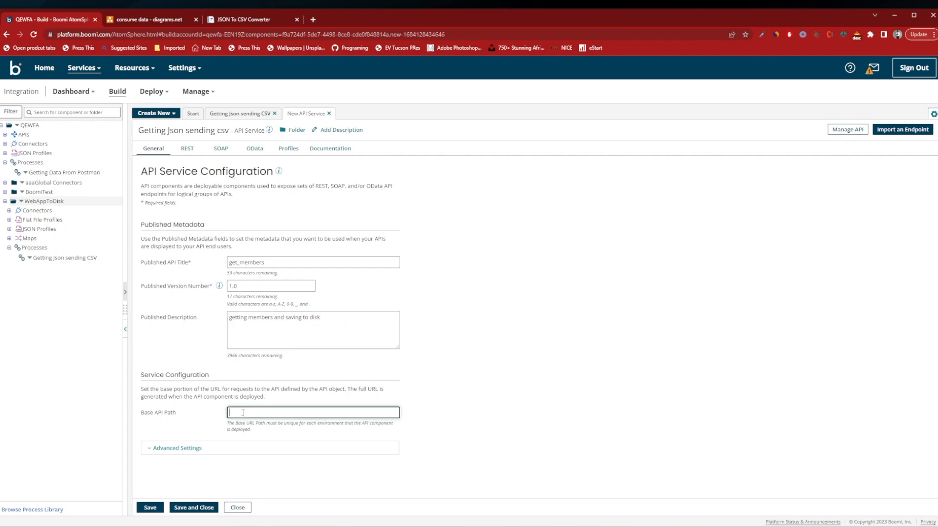
{"action": "left_click_drag", "start_coordinate": [274, 263], "coordinate": [197, 263]}
{"action": "key", "text": "ctrl+c"}
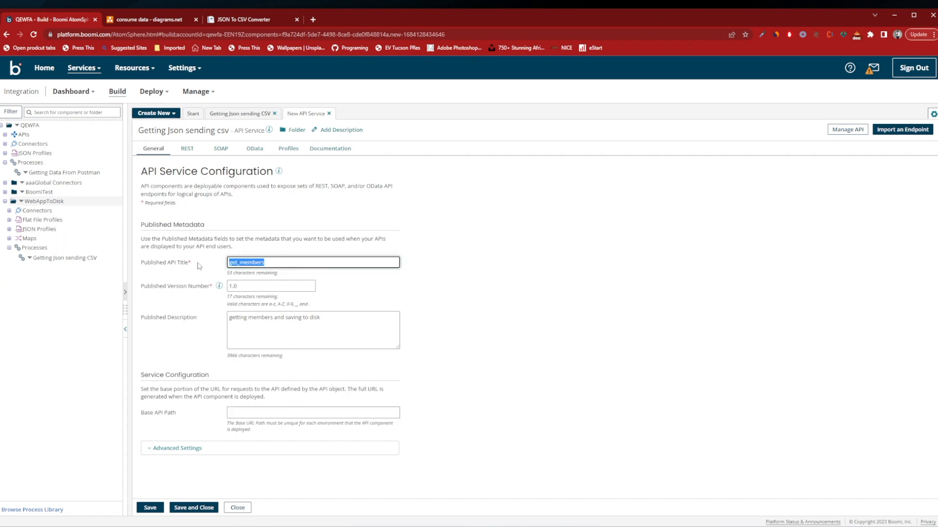
{"action": "left_click", "coordinate": [259, 412]}
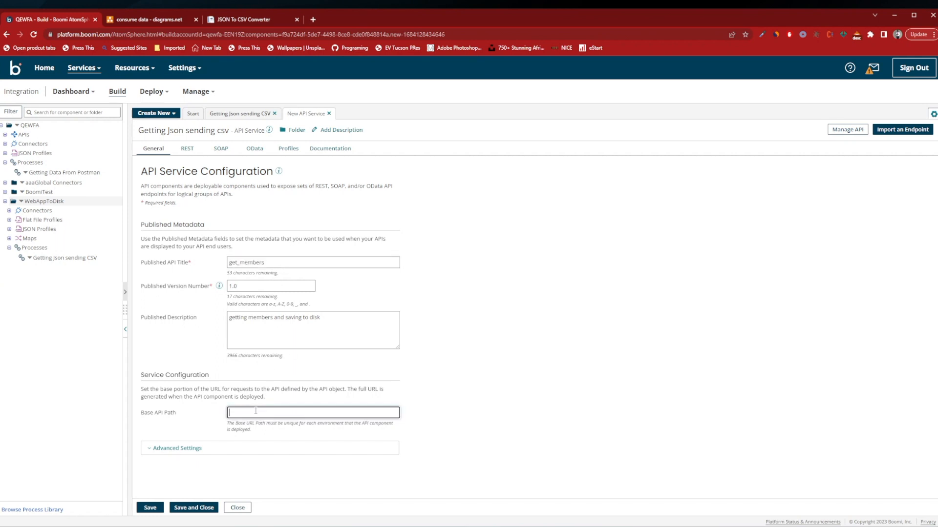
{"action": "key", "text": "ctrl+v"}
{"action": "left_click", "coordinate": [150, 510]}
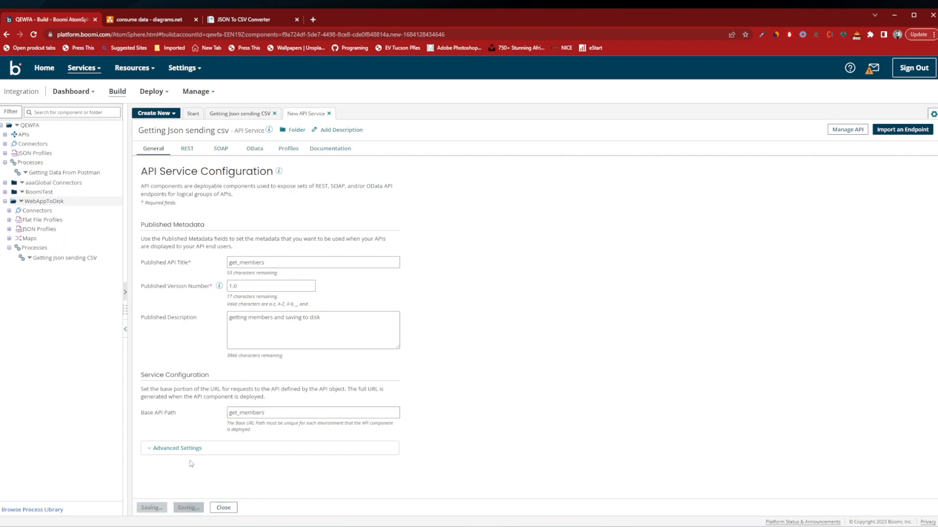
Import a REST endpoint into the API service from the existing process Getting Json sending CSV, expand the members resource and save.
{"action": "left_click", "coordinate": [191, 152]}
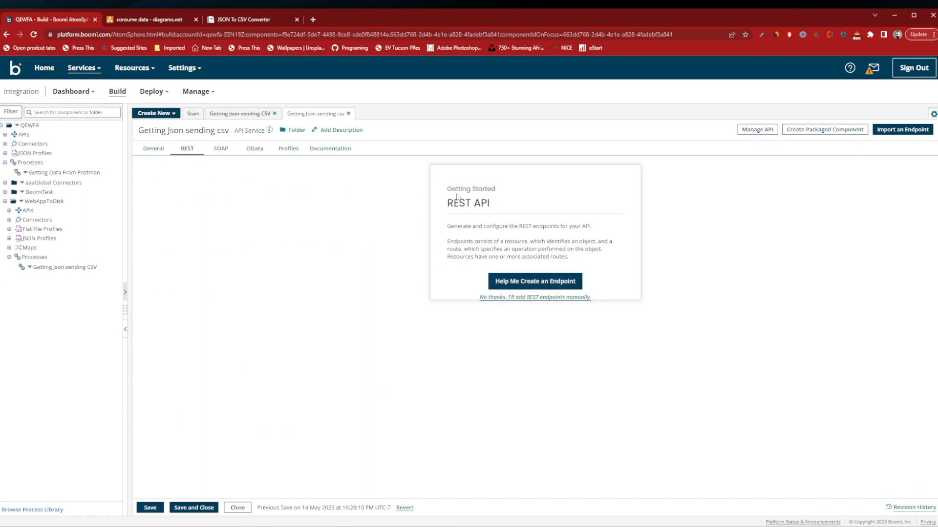
{"action": "left_click", "coordinate": [527, 287]}
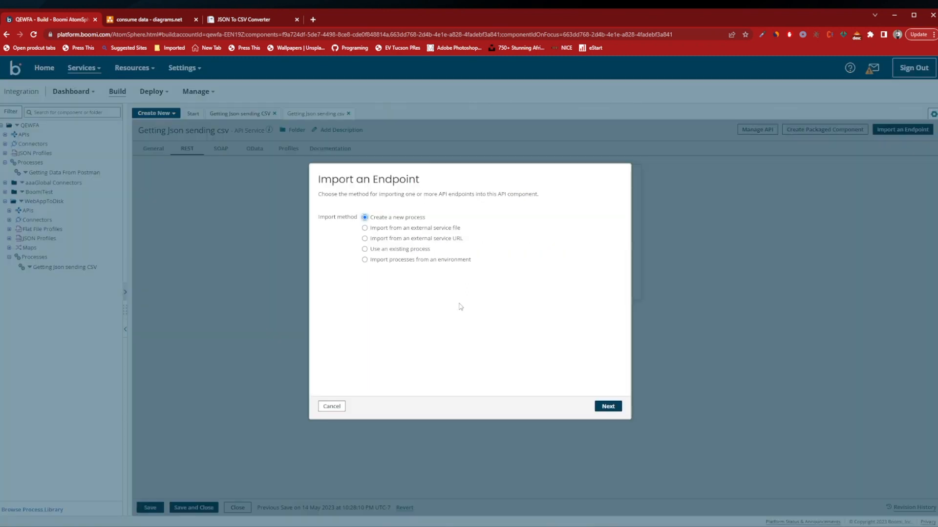
{"action": "left_click", "coordinate": [366, 251]}
{"action": "left_click", "coordinate": [607, 407]}
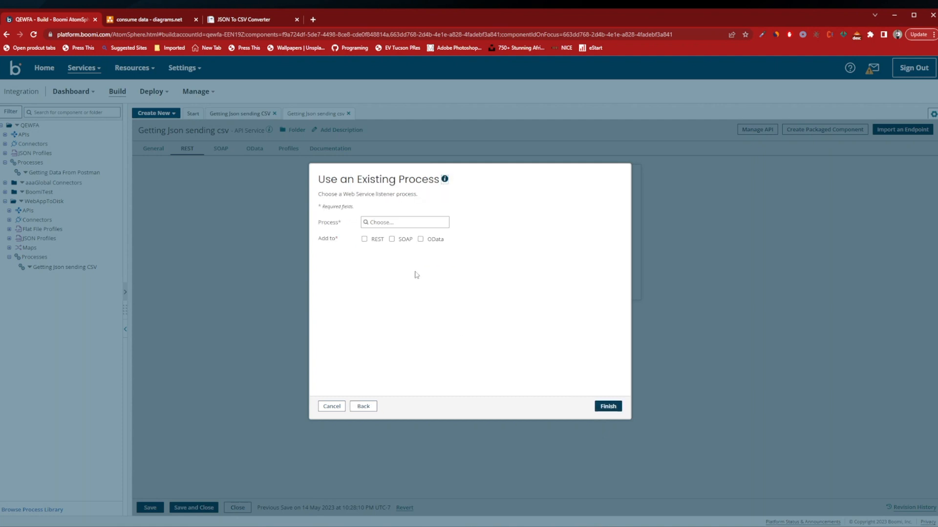
{"action": "left_click", "coordinate": [375, 231]}
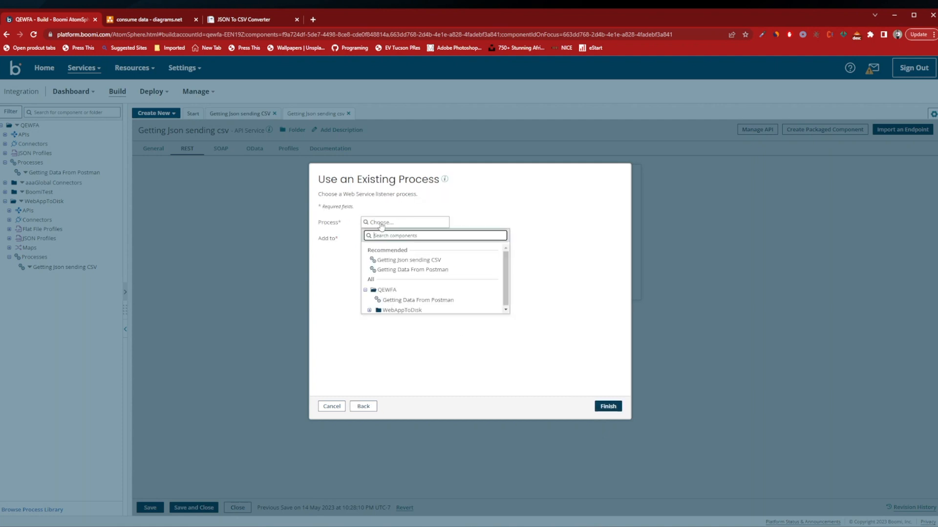
{"action": "left_click", "coordinate": [376, 228]}
{"action": "left_click", "coordinate": [381, 224]}
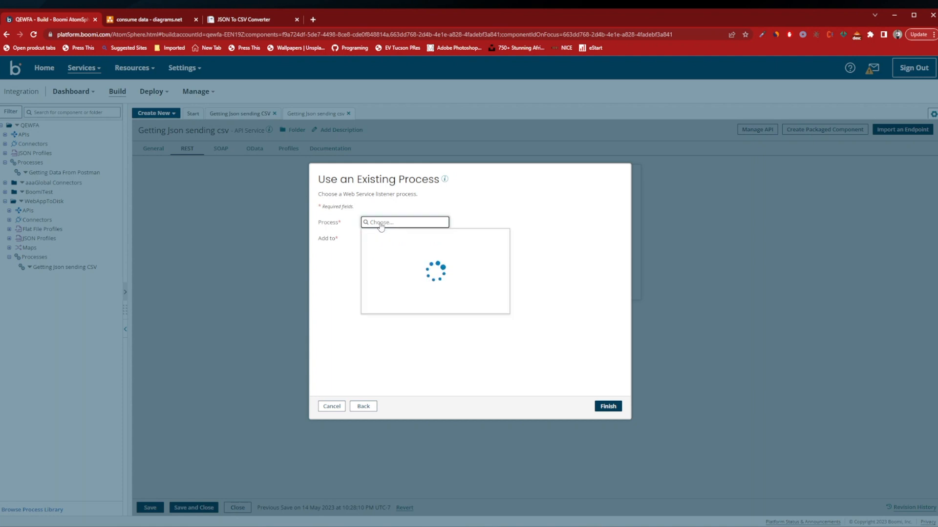
{"action": "left_click", "coordinate": [423, 261]}
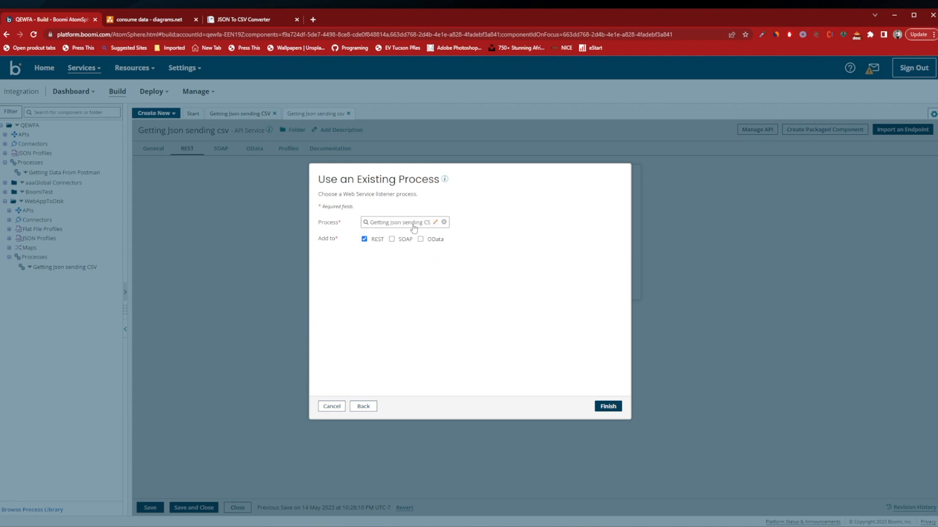
{"action": "left_click", "coordinate": [605, 408]}
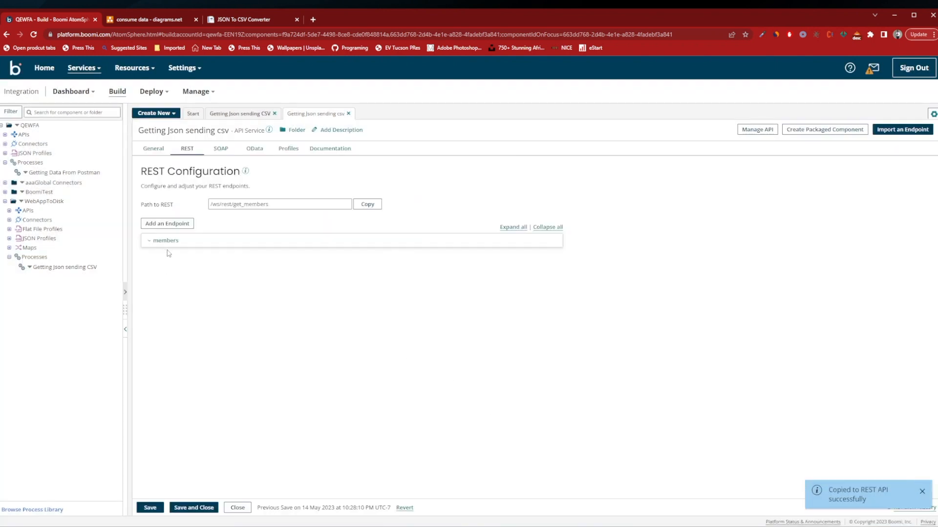
{"action": "left_click", "coordinate": [162, 242]}
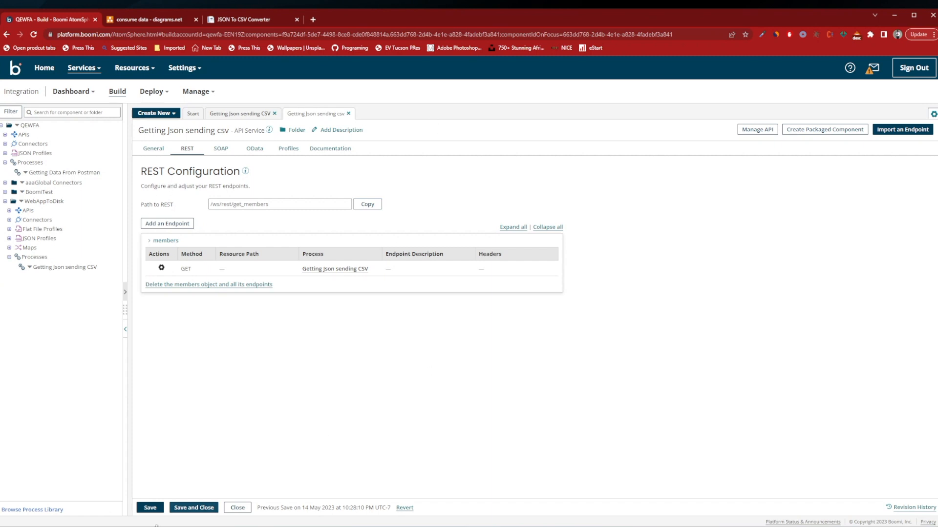
{"action": "left_click", "coordinate": [149, 508]}
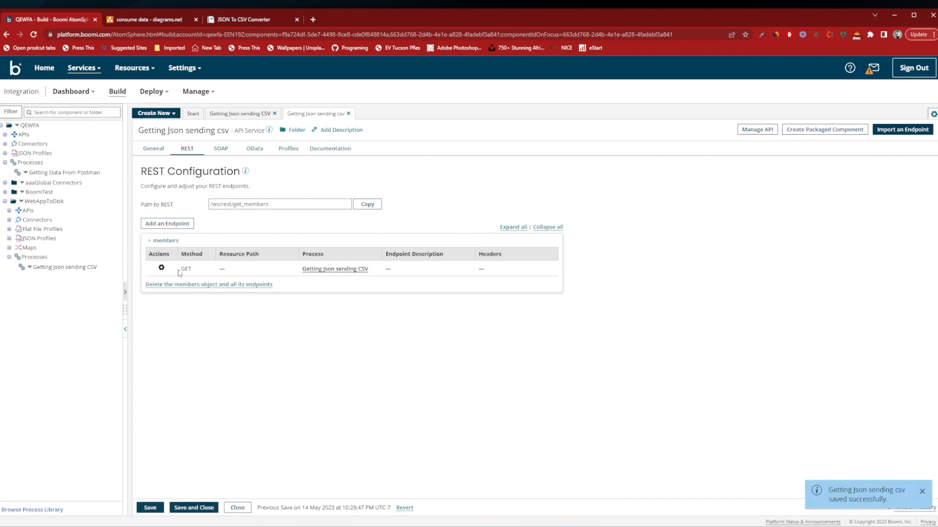
Change the HTTP method of the members REST endpoint to POST and save the API service.
{"action": "left_click_drag", "start_coordinate": [195, 273], "coordinate": [173, 273]}
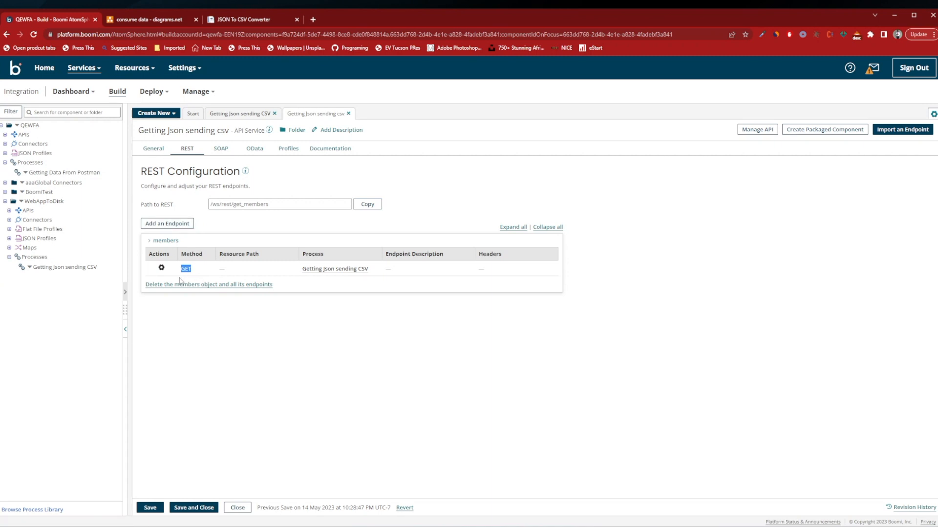
{"action": "left_click", "coordinate": [162, 269]}
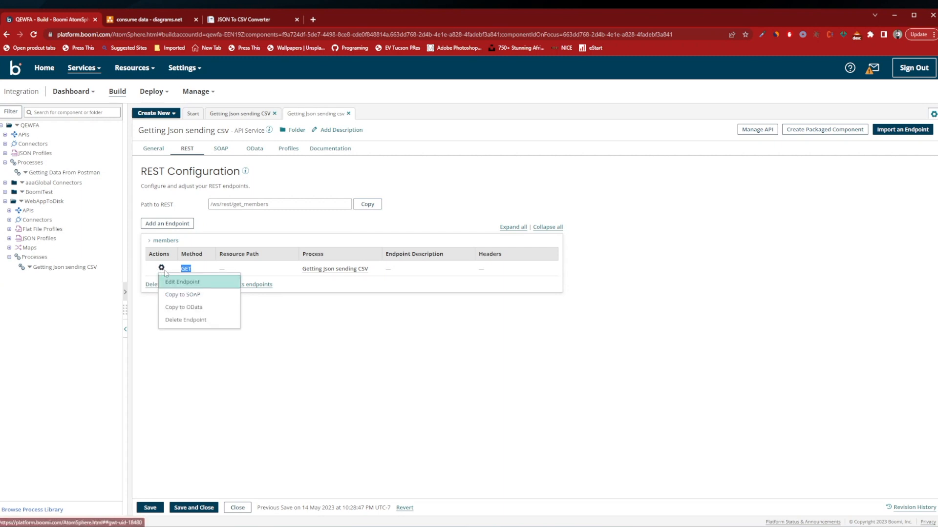
{"action": "left_click", "coordinate": [178, 282]}
{"action": "left_click", "coordinate": [290, 231]}
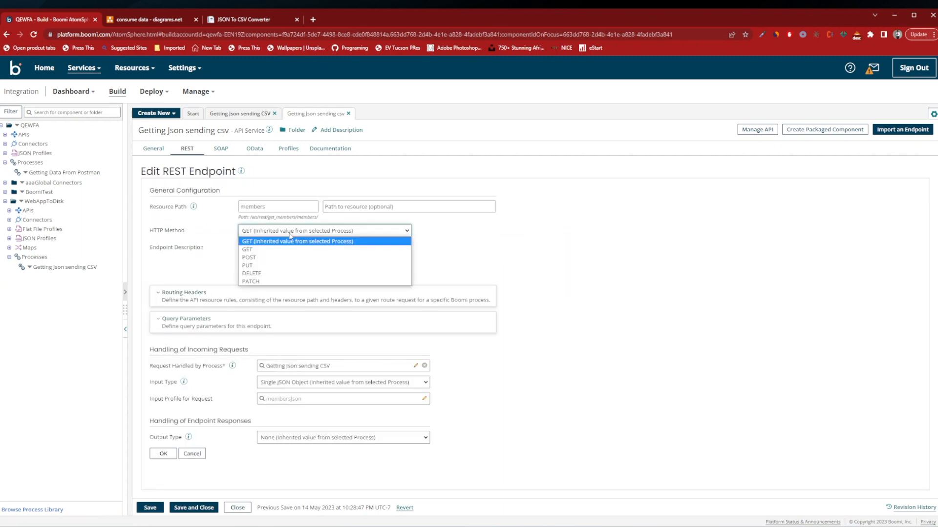
{"action": "left_click", "coordinate": [276, 256]}
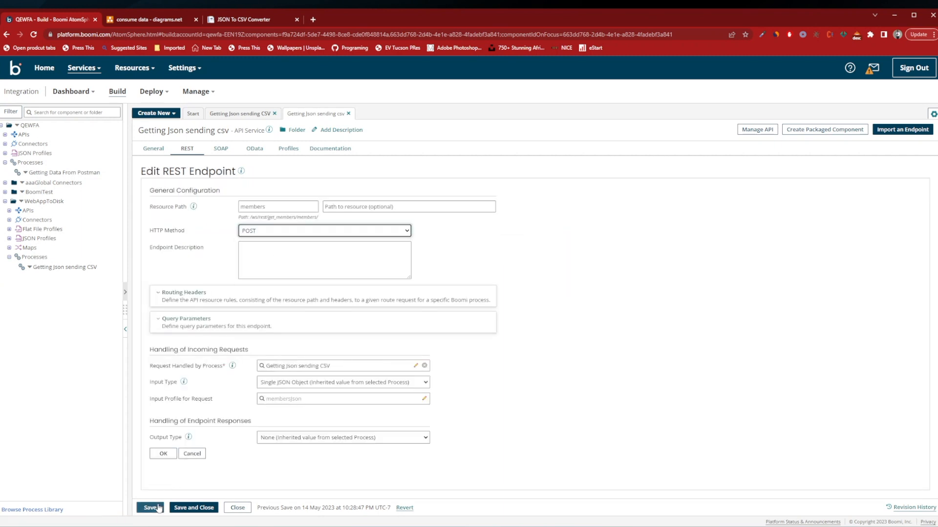
{"action": "left_click", "coordinate": [159, 509]}
{"action": "left_click", "coordinate": [149, 507]}
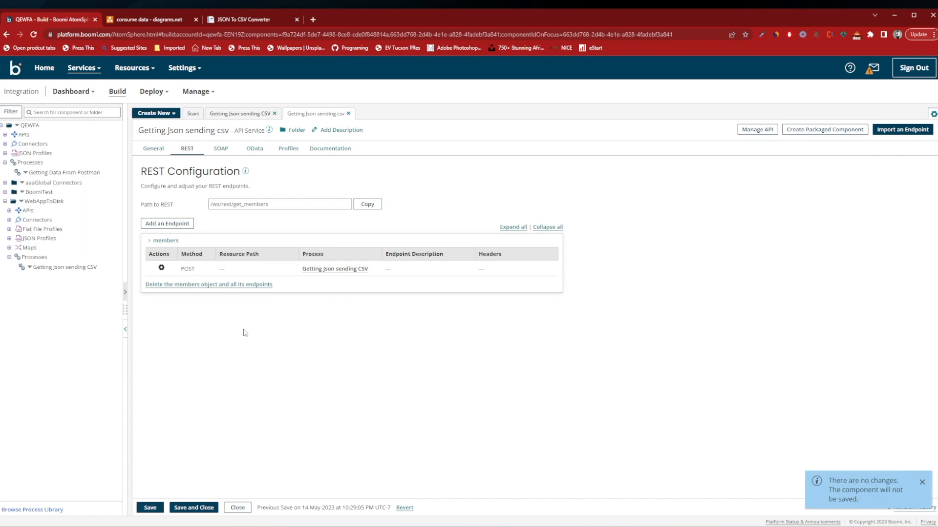
Review the getMembers operation of the start shape in the Getting Json sending CSV process, and return to the process canvas.
{"action": "left_click", "coordinate": [355, 269]}
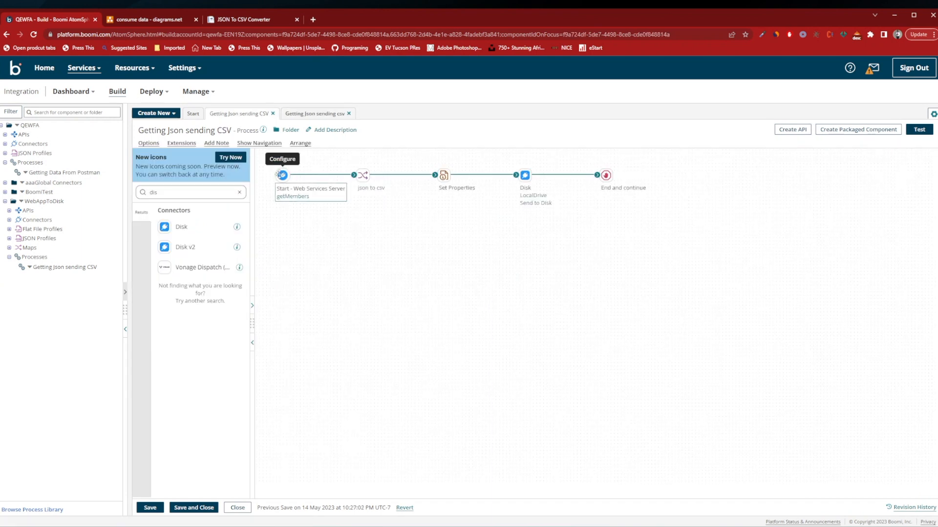
{"action": "left_click", "coordinate": [282, 175]}
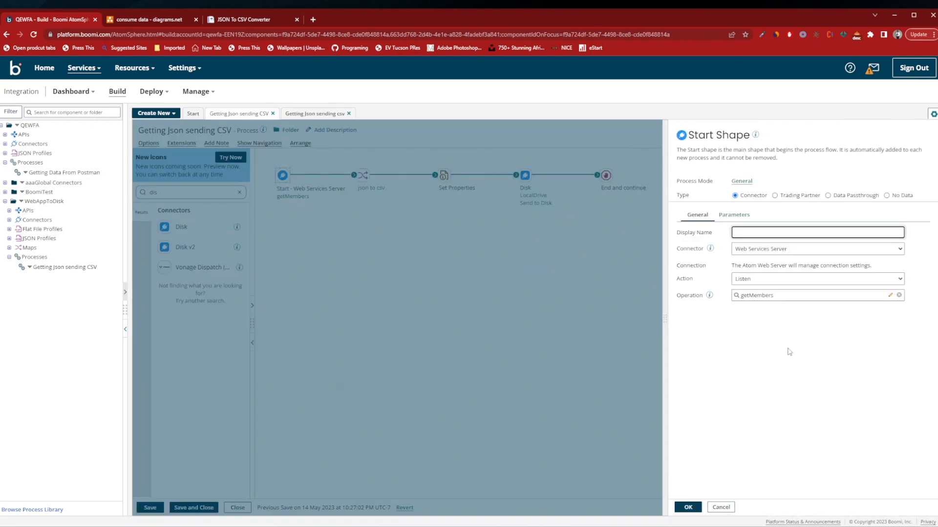
{"action": "left_click", "coordinate": [890, 296]}
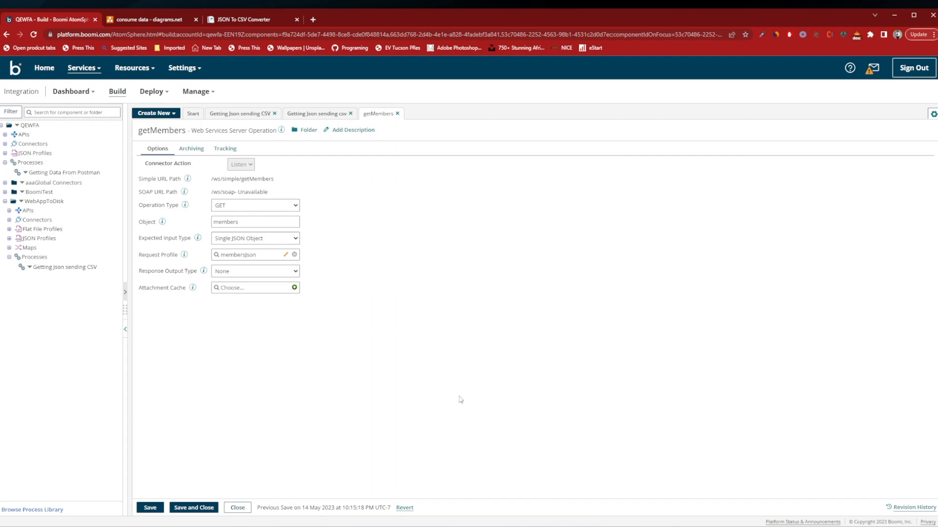
{"action": "left_click", "coordinate": [155, 508]}
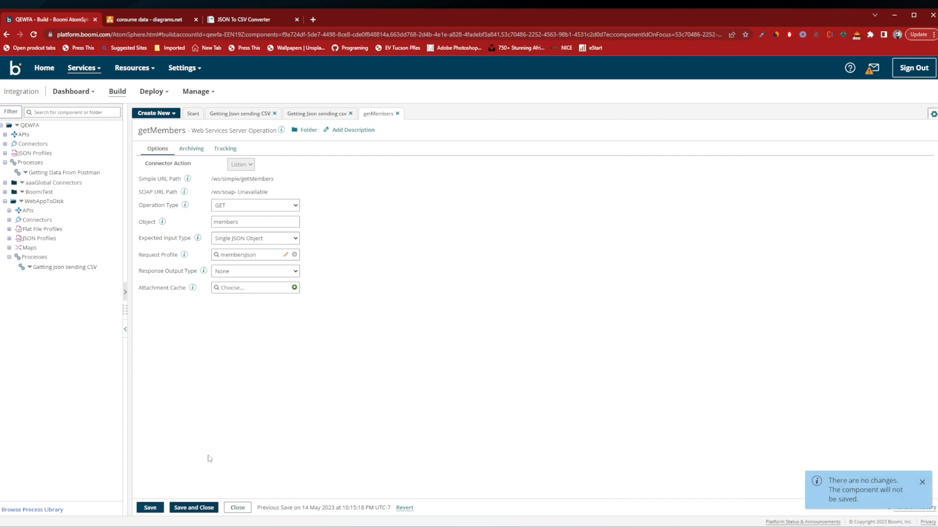
{"action": "left_click", "coordinate": [237, 508]}
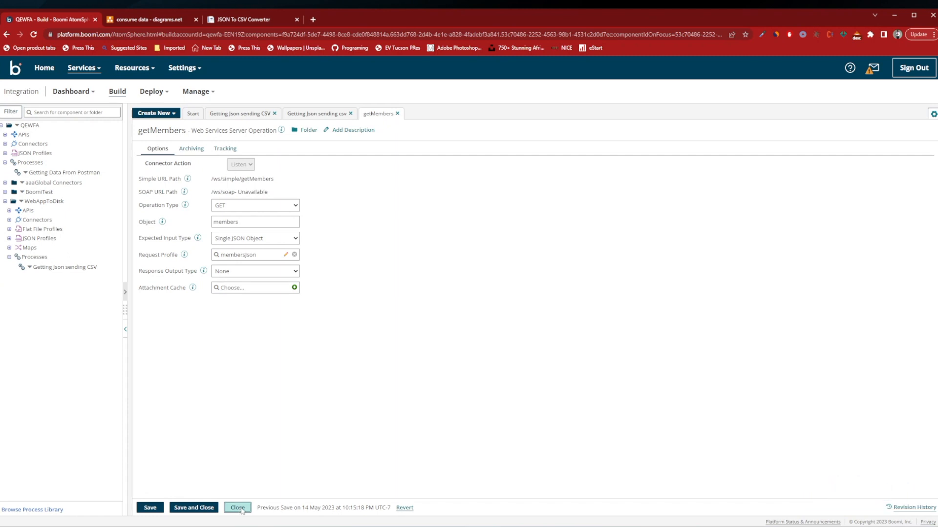
{"action": "left_click", "coordinate": [319, 405]}
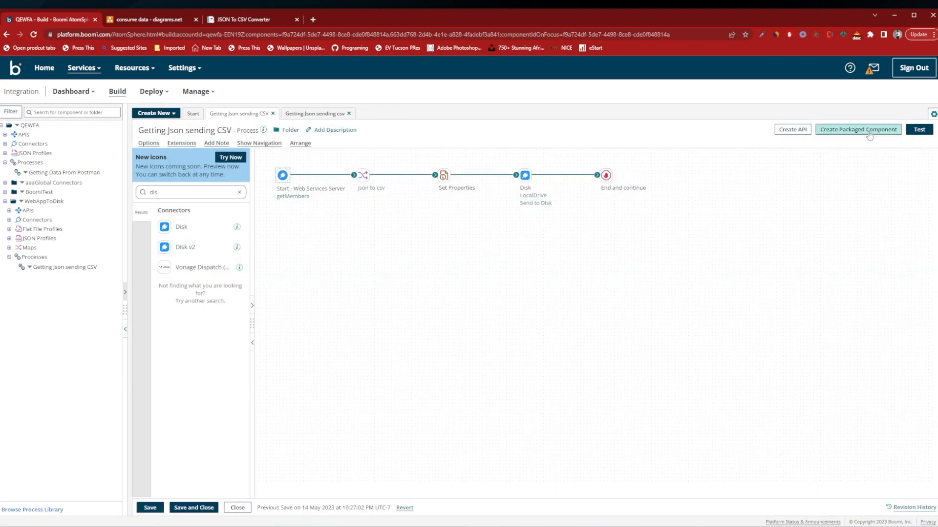
Start a packaged component from the API service and include both the WebAppToDisk process Getting Json sending CSV and the API service.
{"action": "left_click", "coordinate": [317, 114]}
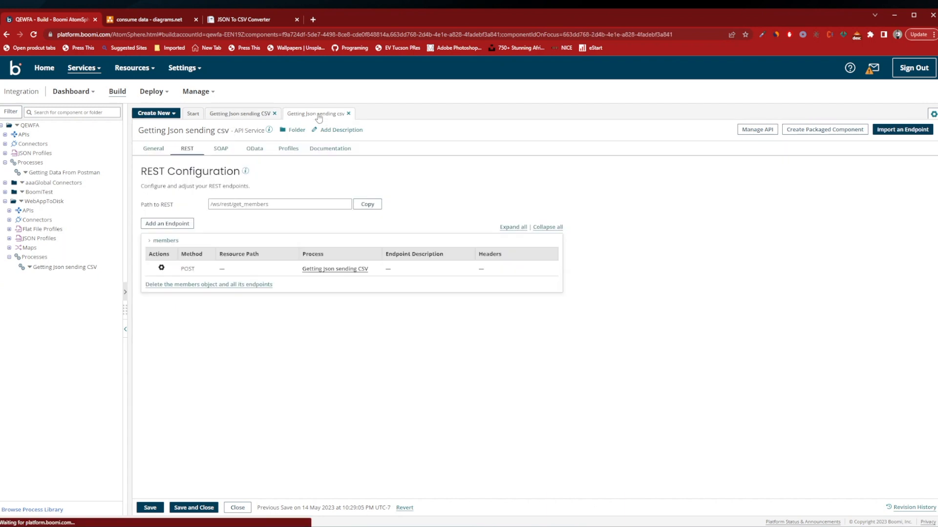
{"action": "left_click", "coordinate": [247, 115]}
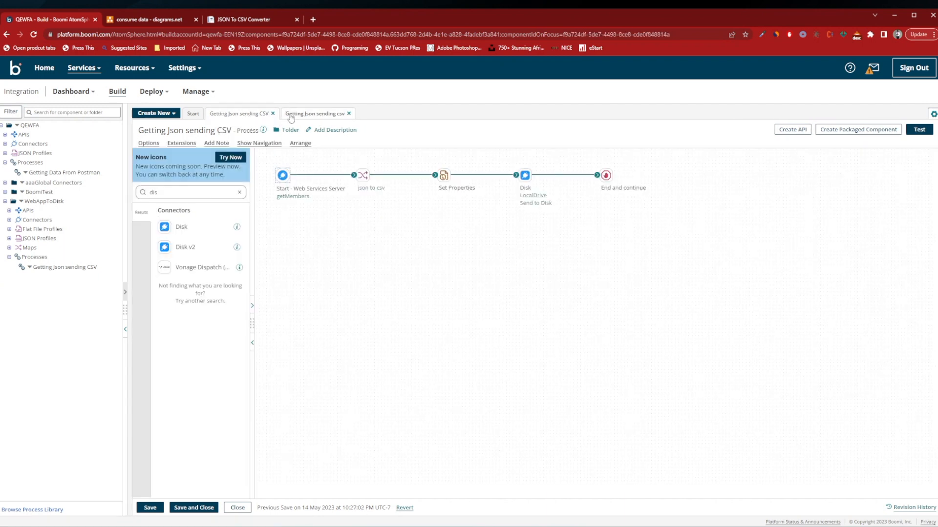
{"action": "left_click", "coordinate": [297, 114]}
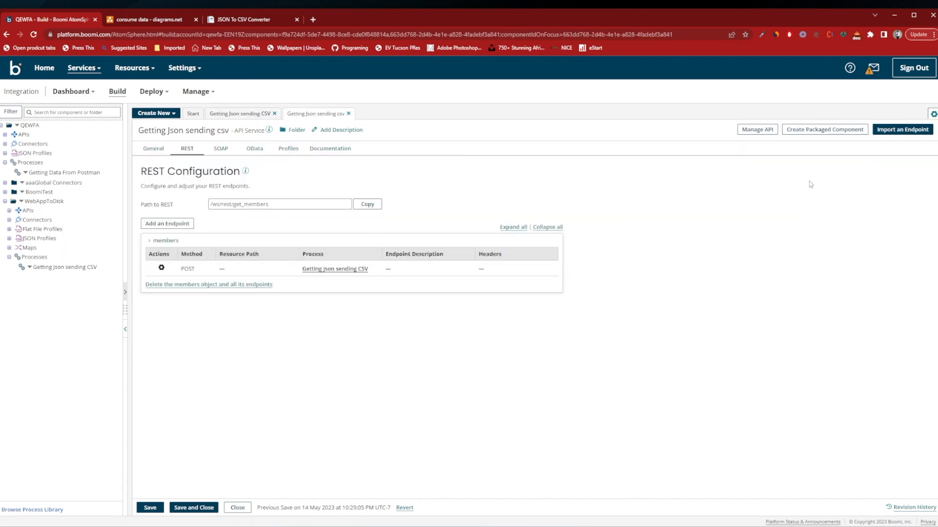
{"action": "left_click", "coordinate": [842, 135]}
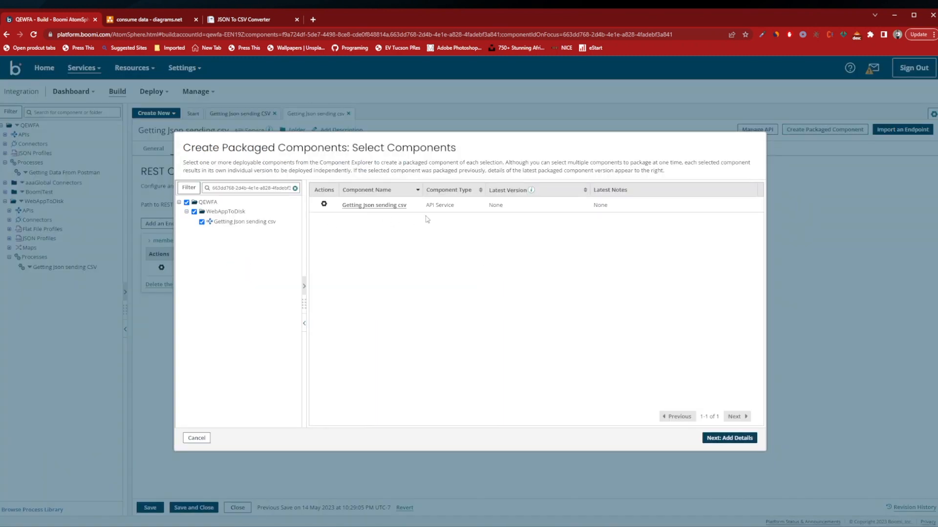
{"action": "left_click_drag", "start_coordinate": [458, 209], "coordinate": [424, 206]}
{"action": "left_click", "coordinate": [295, 188]}
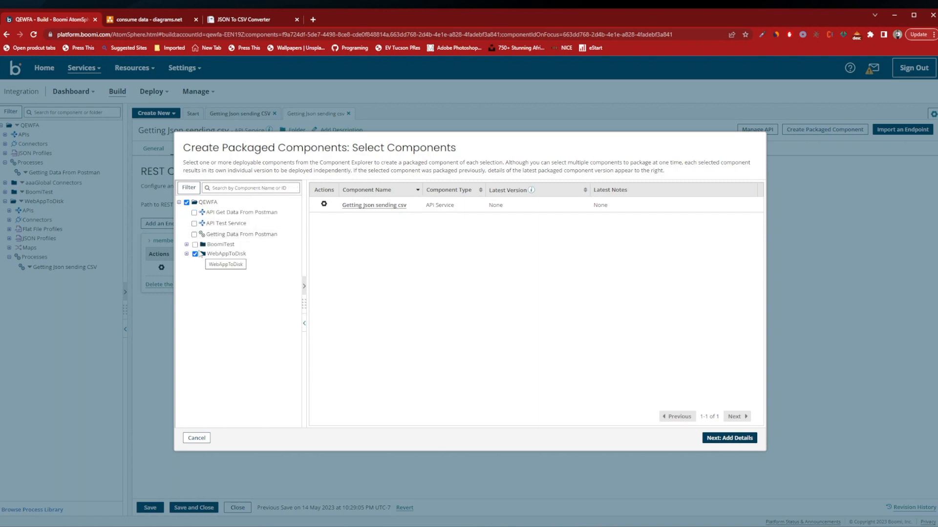
{"action": "left_click", "coordinate": [195, 254]}
{"action": "left_click", "coordinate": [186, 254]}
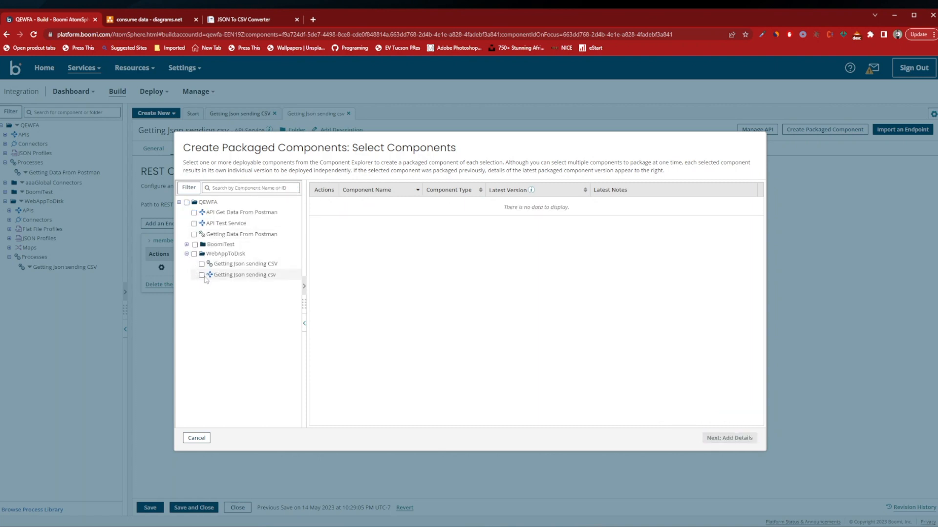
{"action": "left_click", "coordinate": [202, 264]}
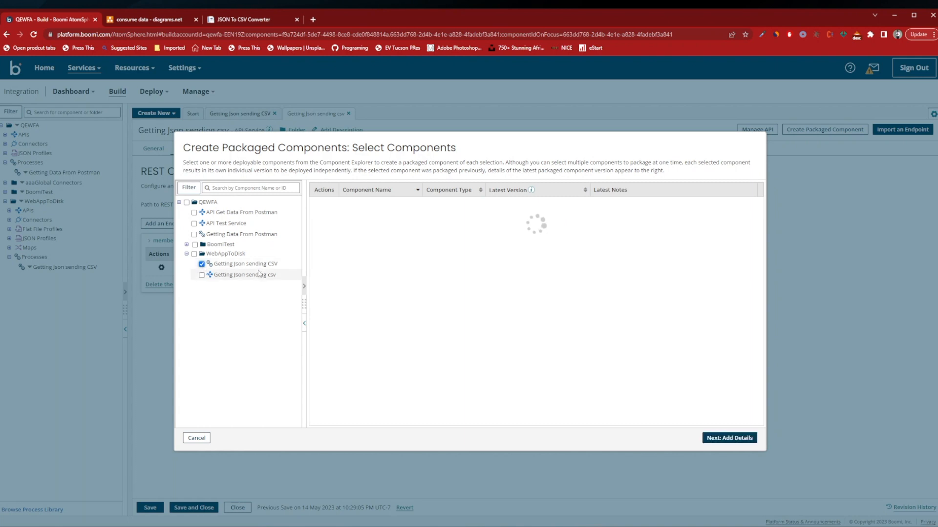
{"action": "left_click", "coordinate": [201, 274]}
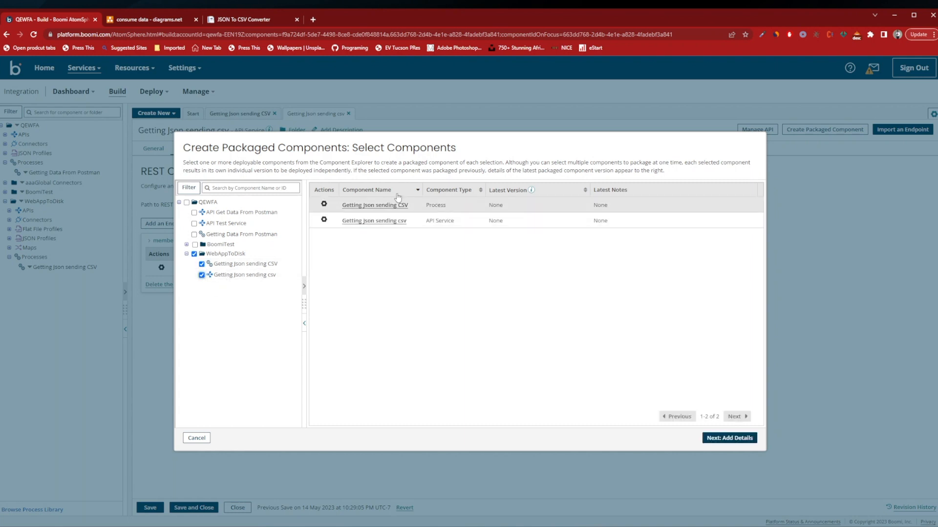
Set the version for all packaged components to 1.0 and enter "initial deployment" as the package notes.
{"action": "left_click", "coordinate": [724, 444]}
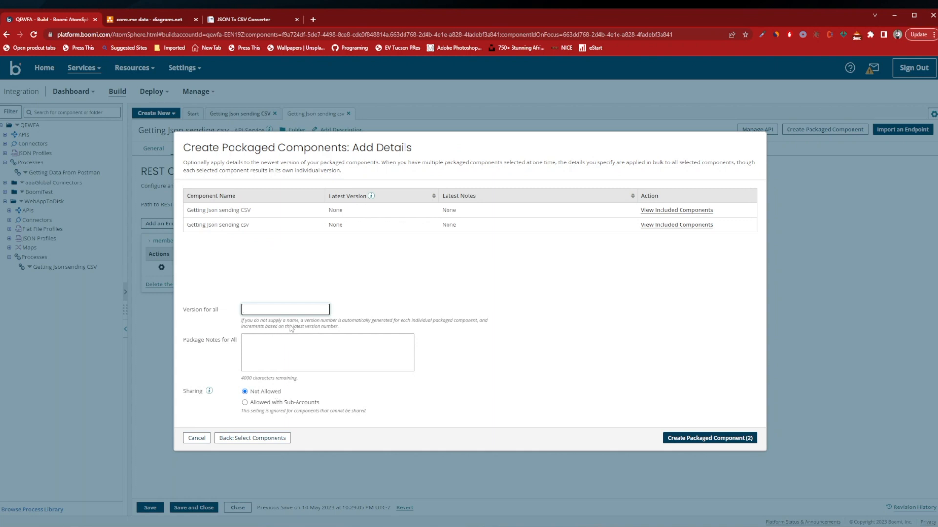
{"action": "type", "text": "1.0"}
{"action": "left_click", "coordinate": [287, 348]}
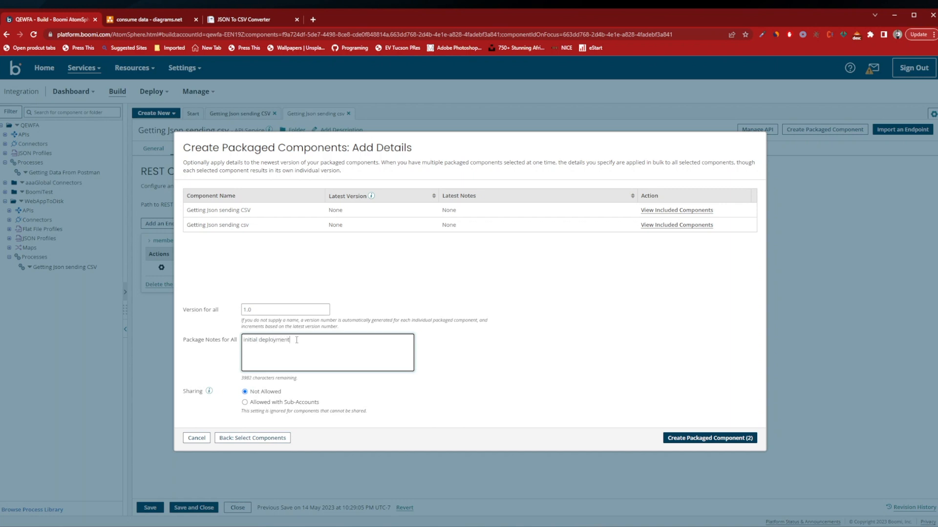
Create the two packaged components and start deploying them to the LocalAtom environment with the deployment notes "initial deployment".
{"action": "left_click", "coordinate": [722, 442]}
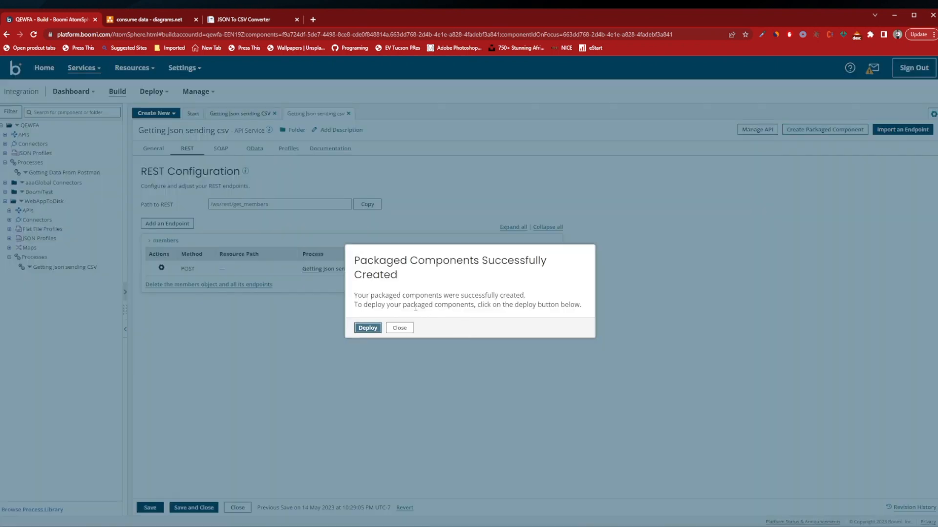
{"action": "left_click", "coordinate": [367, 328]}
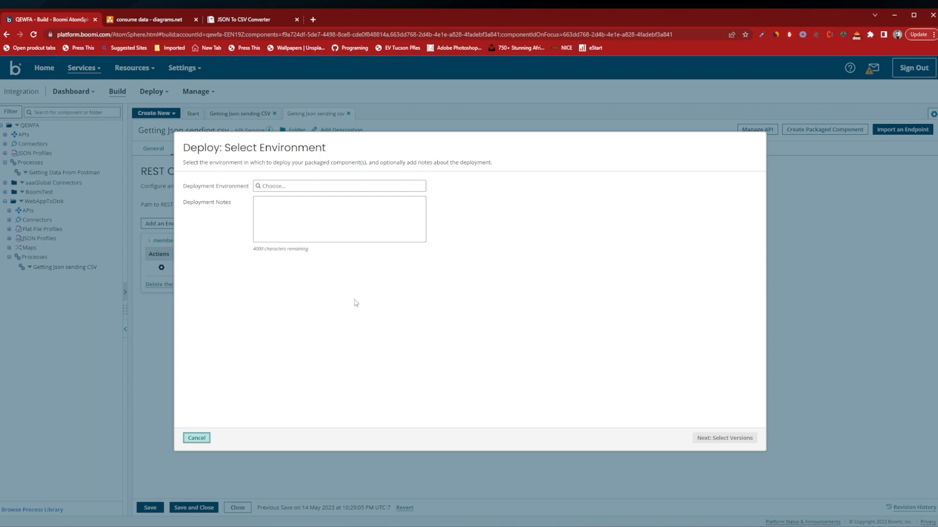
{"action": "left_click", "coordinate": [328, 189]}
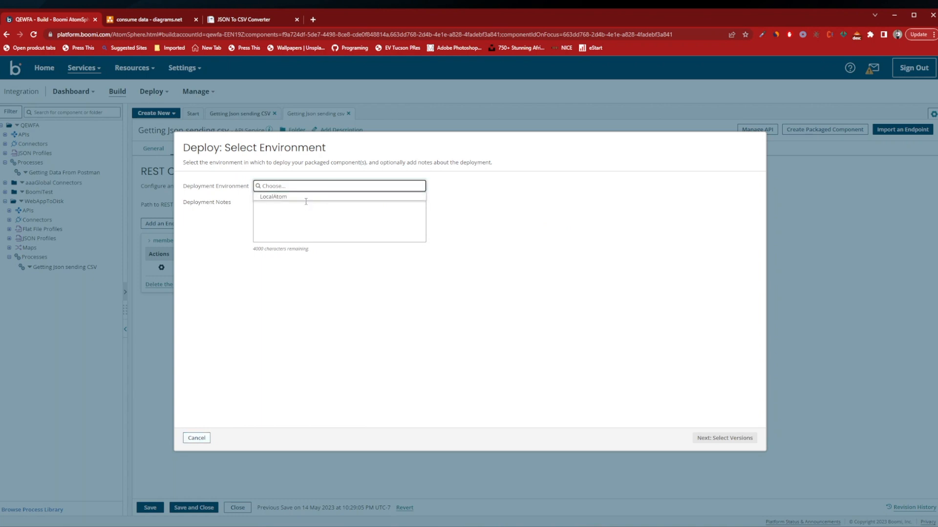
{"action": "left_click", "coordinate": [303, 202]}
{"action": "left_click", "coordinate": [294, 211]}
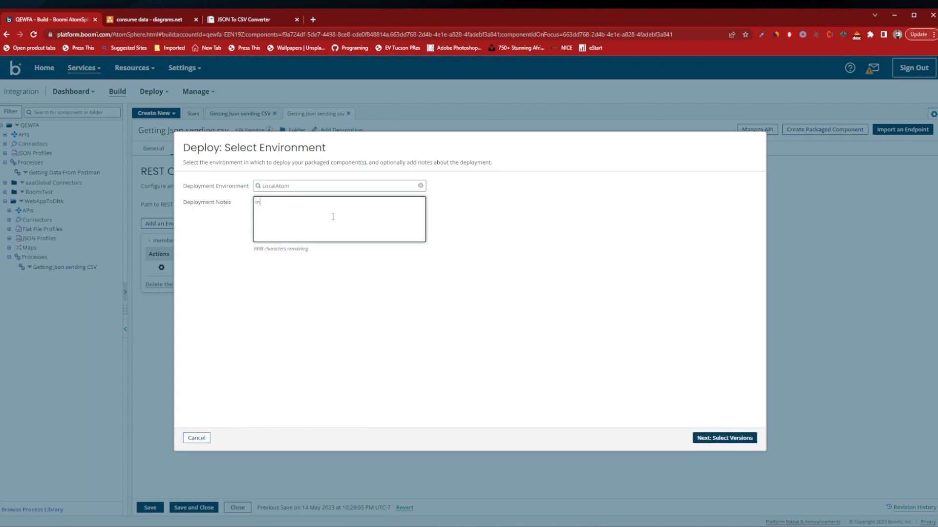
{"action": "type", "text": "initial deployment"}
Deploy version 1.0 of the Getting Json sending CSV process and its API service, and open the account's deployments list.
{"action": "left_click", "coordinate": [727, 438]}
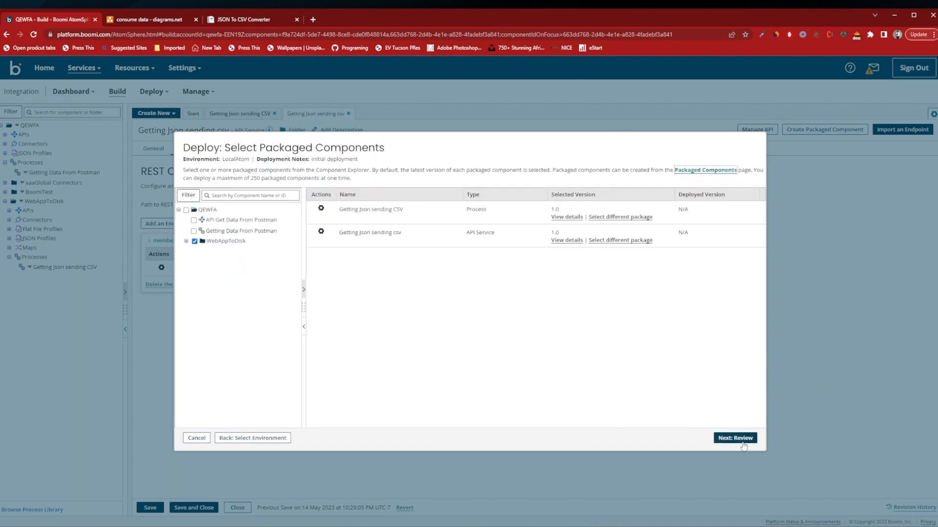
{"action": "left_click", "coordinate": [742, 439]}
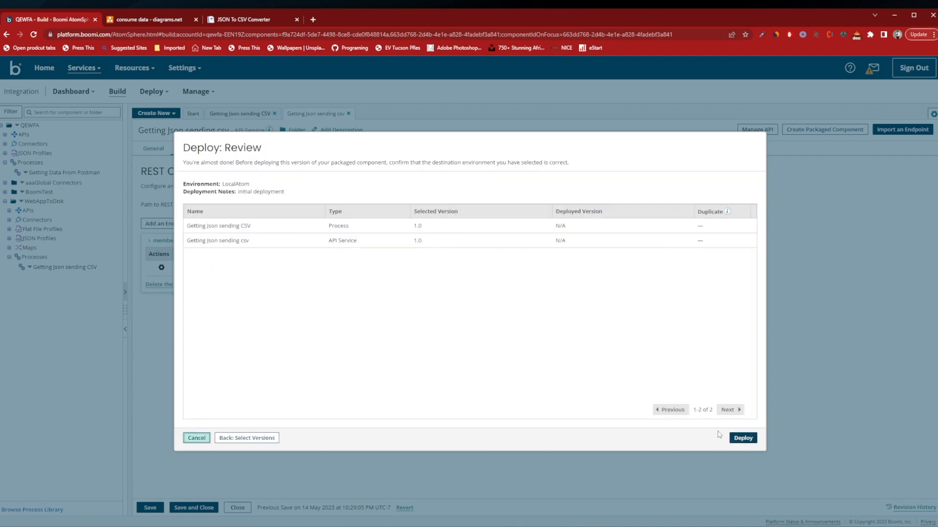
{"action": "left_click", "coordinate": [742, 438]}
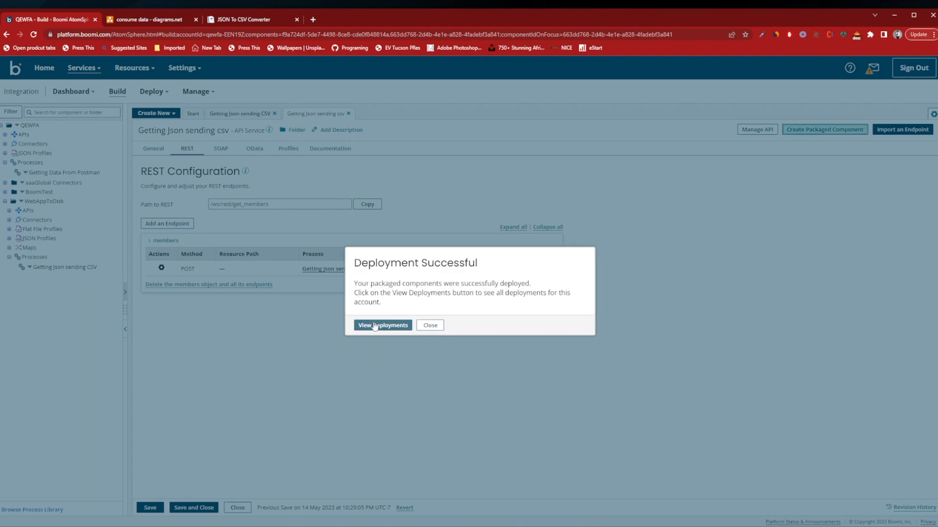
{"action": "left_click", "coordinate": [374, 329]}
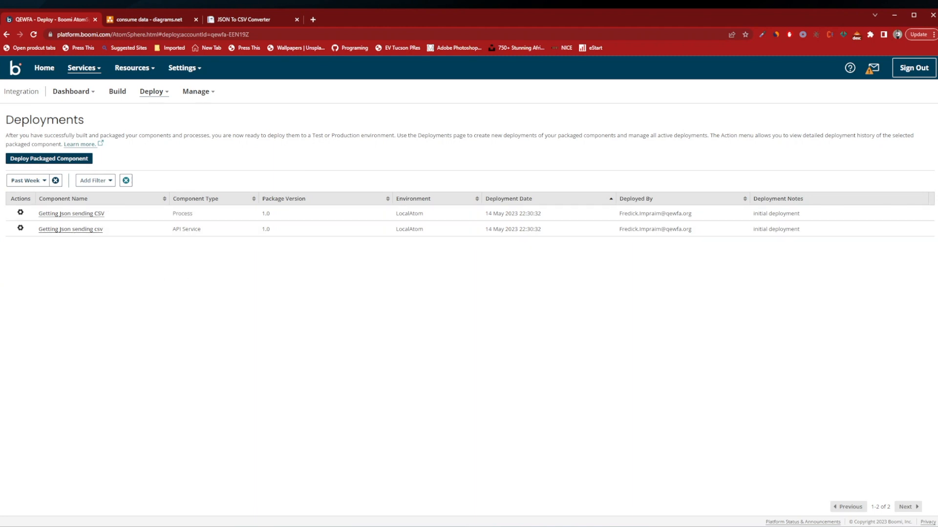
{"action": "key", "text": "alt+Tab"}
{"action": "key", "text": "alt+Tab"}
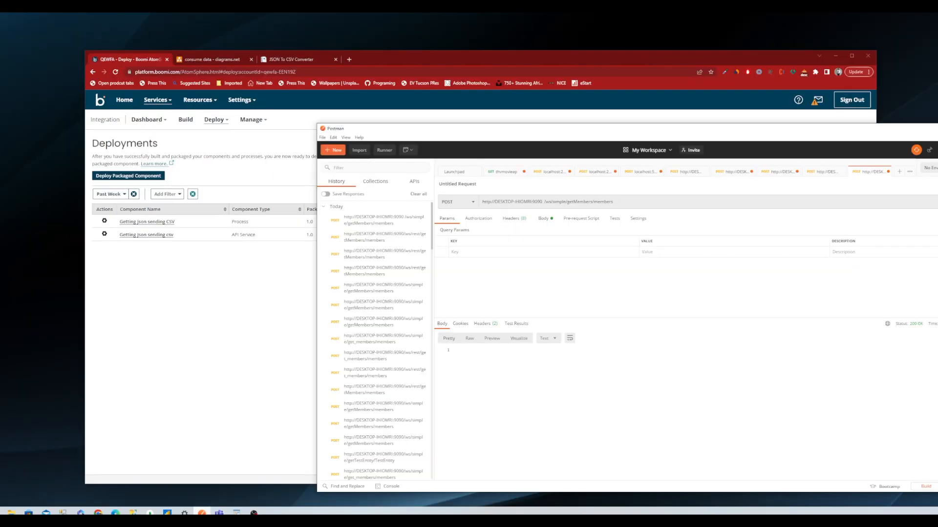
{"action": "left_click", "coordinate": [202, 513]}
{"action": "left_click", "coordinate": [201, 513]}
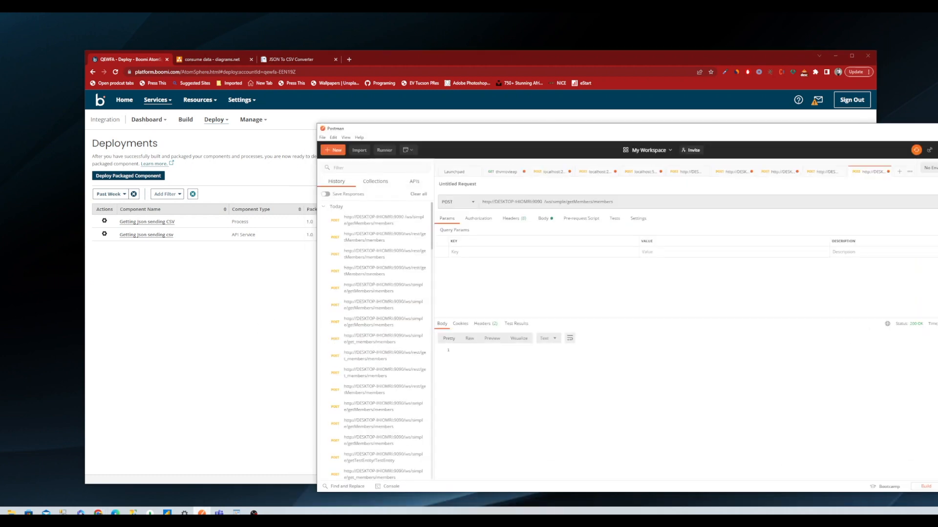
{"action": "left_click", "coordinate": [202, 513]}
Open the Shared Web Server settings of the DESKTOP-IHIOMRI atom and copy its base URL for API requests.
{"action": "left_click", "coordinate": [261, 122]}
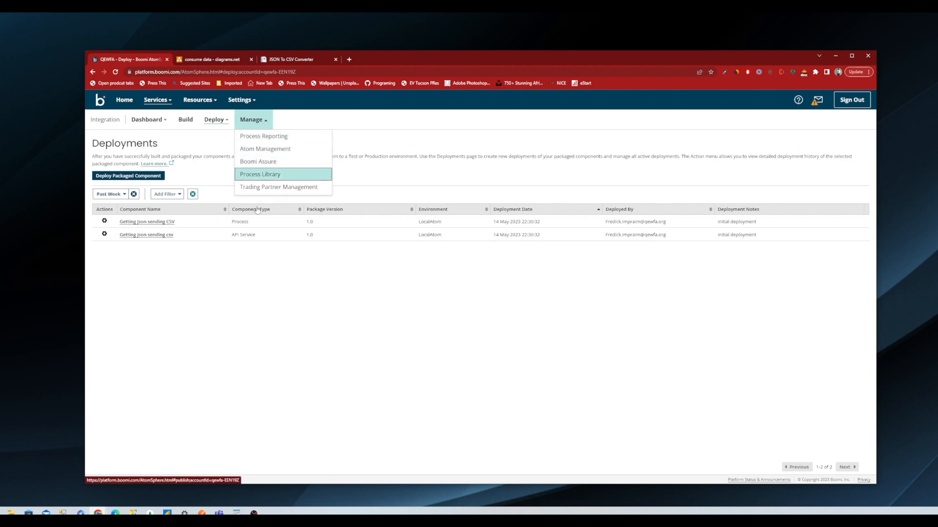
{"action": "mouse_move", "coordinate": [252, 120]}
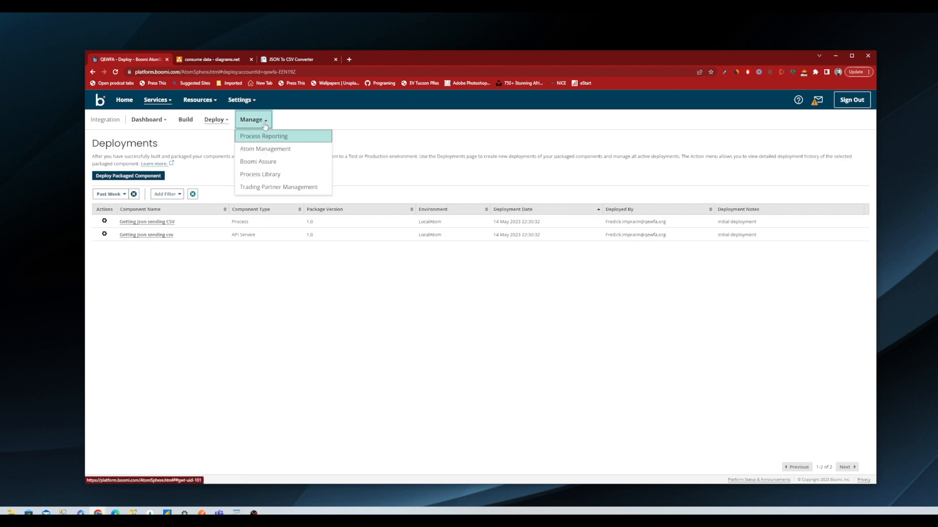
{"action": "left_click", "coordinate": [270, 150]}
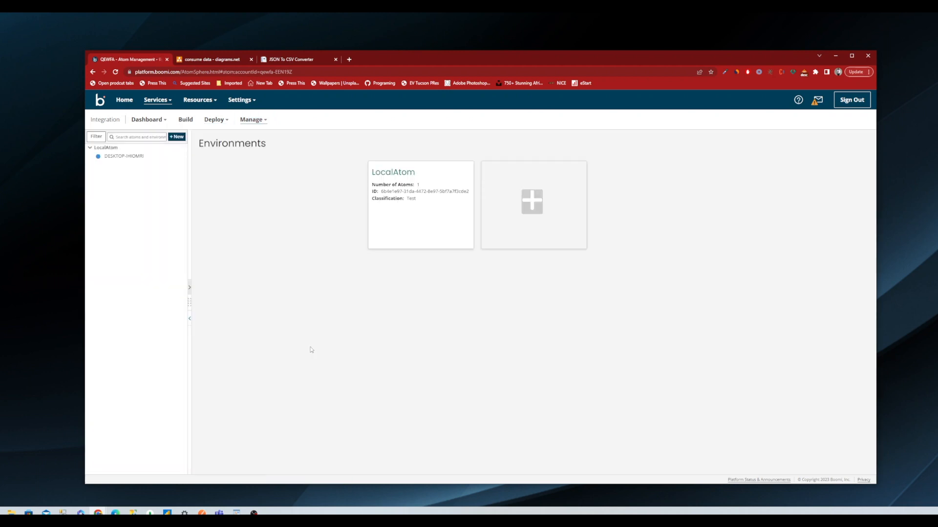
{"action": "left_click", "coordinate": [128, 156]}
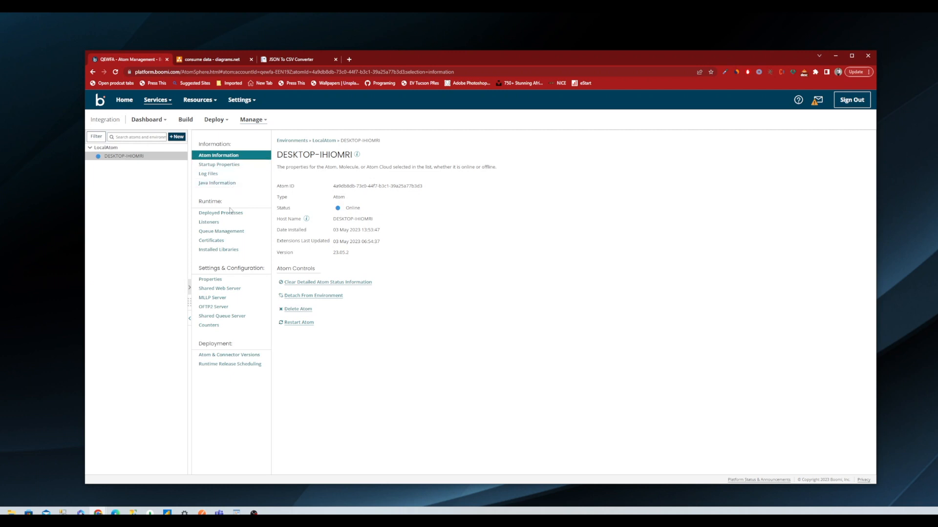
{"action": "left_click", "coordinate": [229, 226]}
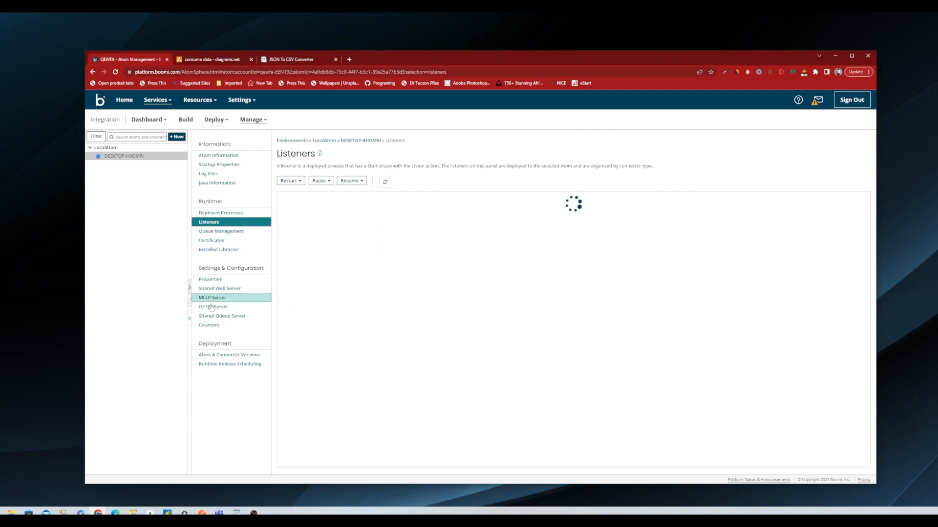
{"action": "left_click", "coordinate": [264, 291]}
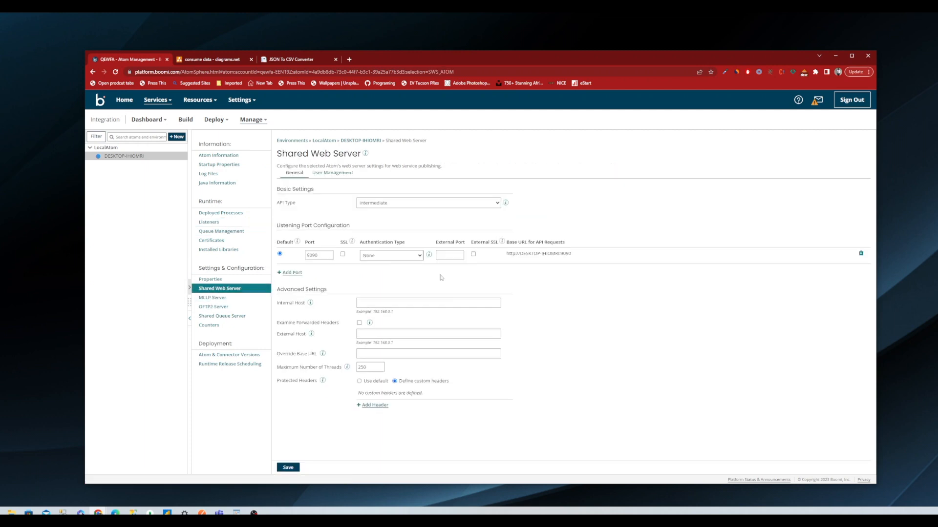
{"action": "left_click_drag", "start_coordinate": [505, 257], "coordinate": [571, 259]}
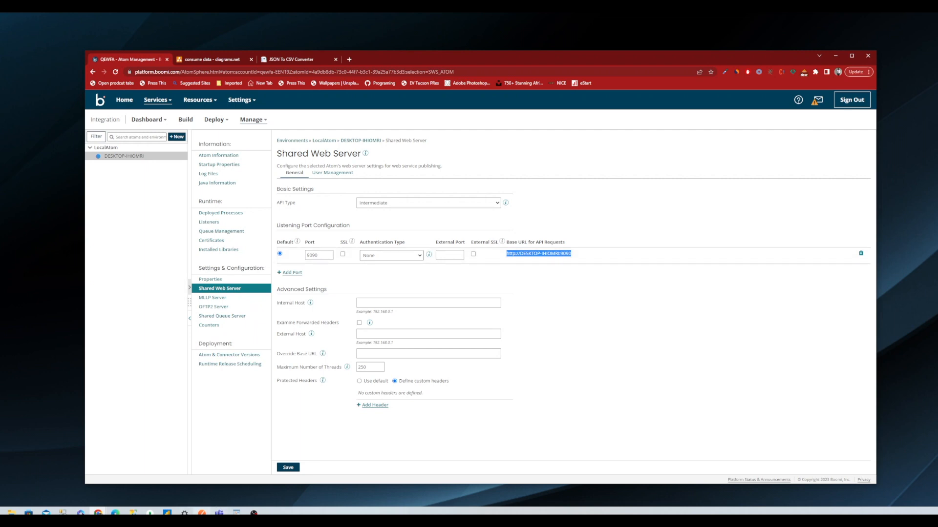
Switch to Postman, replace the POST request's URL with the copied base URL, and move the Postman and browser windows apart.
{"action": "left_click", "coordinate": [202, 512]}
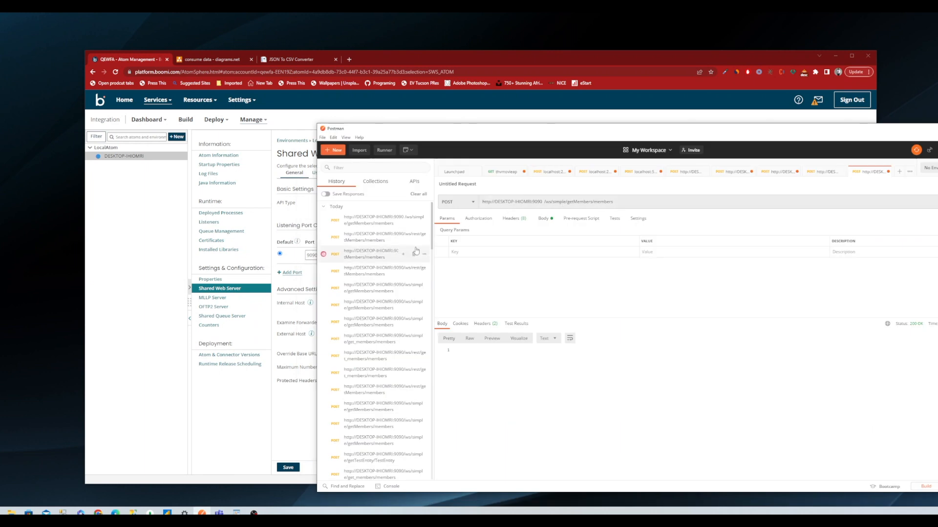
{"action": "left_click_drag", "start_coordinate": [616, 202], "coordinate": [479, 203]}
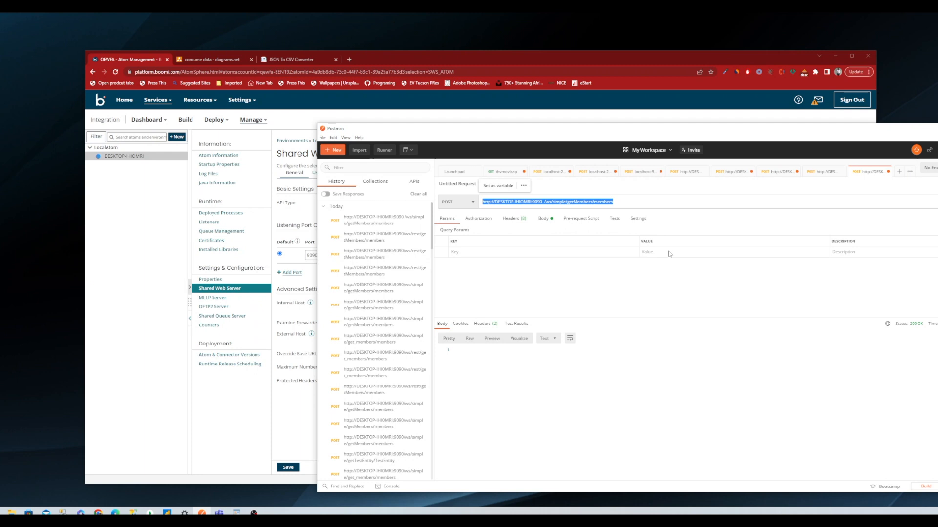
{"action": "key", "text": "BackSpace"}
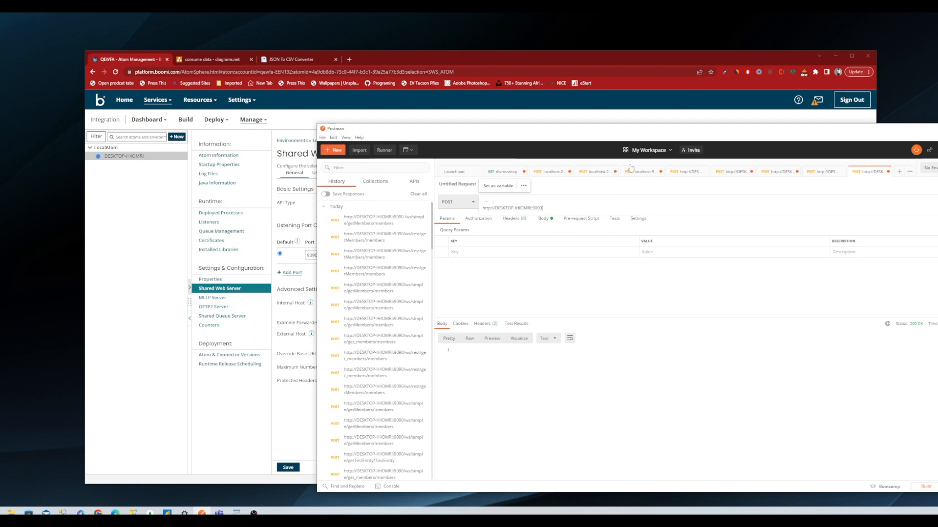
{"action": "left_click_drag", "start_coordinate": [470, 129], "coordinate": [581, 146]}
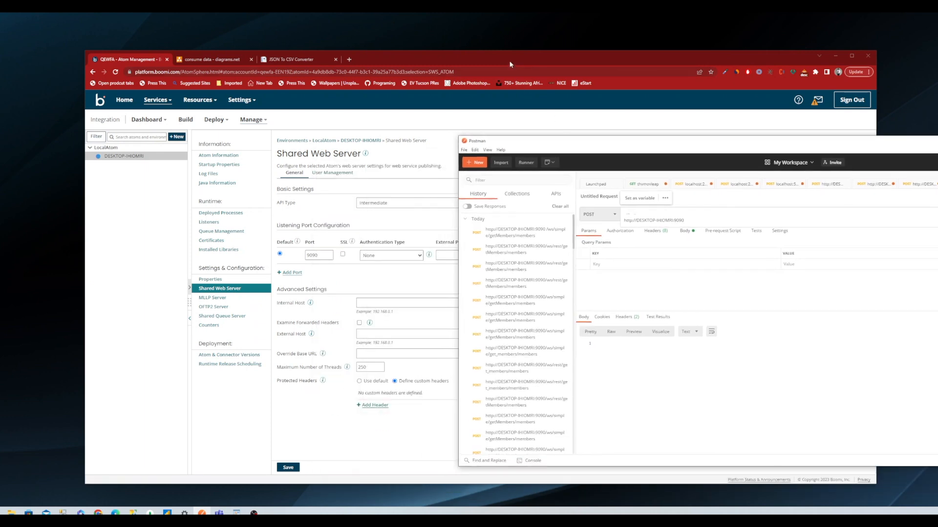
{"action": "left_click_drag", "start_coordinate": [510, 64], "coordinate": [412, 70]}
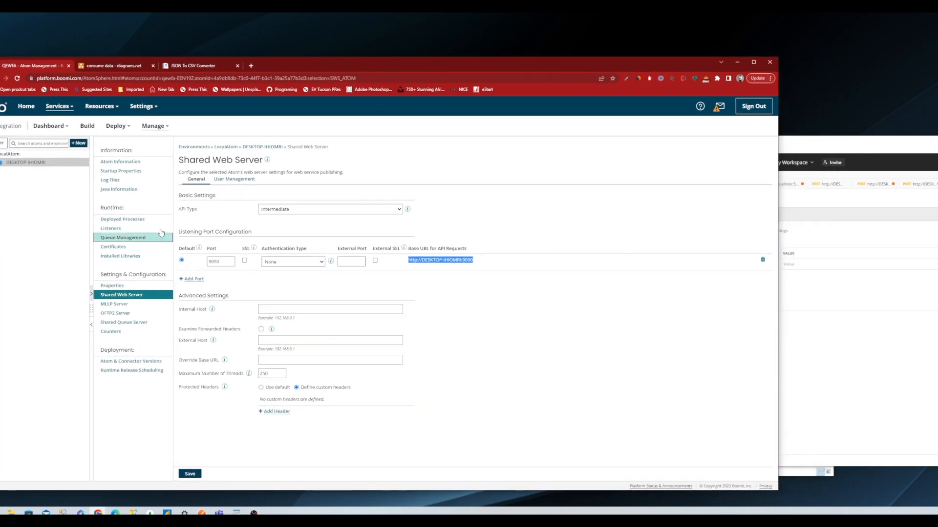
Copy the simple URL path /ws/simple/getMembers from the process's getMembers operation and append it to the Postman request URL.
{"action": "left_click", "coordinate": [80, 128]}
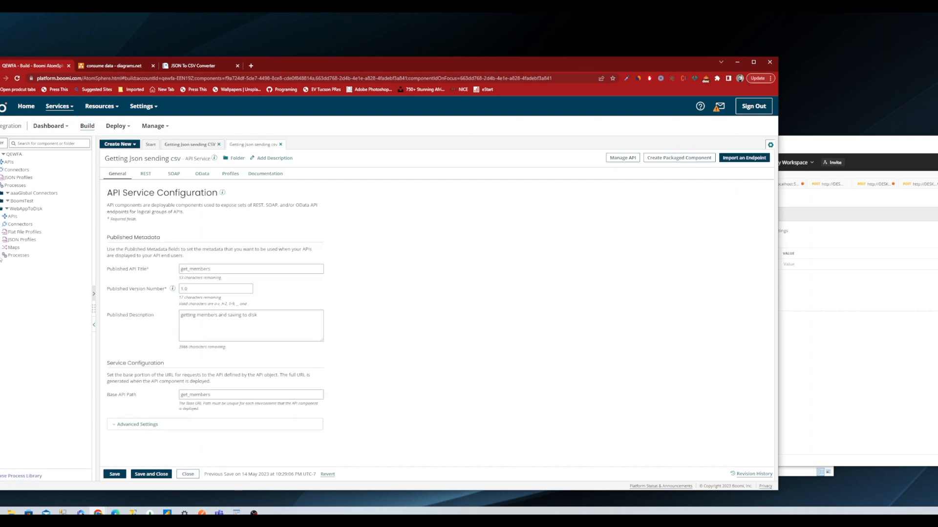
{"action": "left_click", "coordinate": [39, 264]}
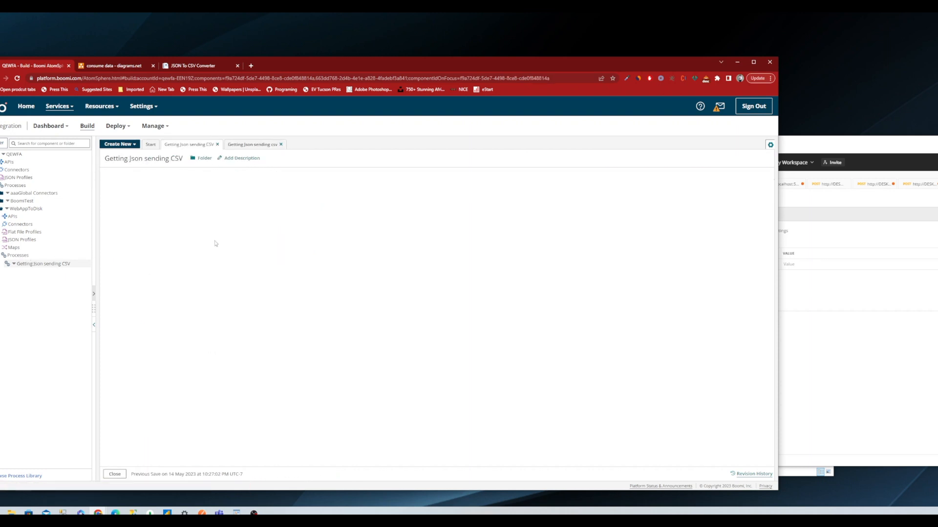
{"action": "left_click", "coordinate": [225, 214]}
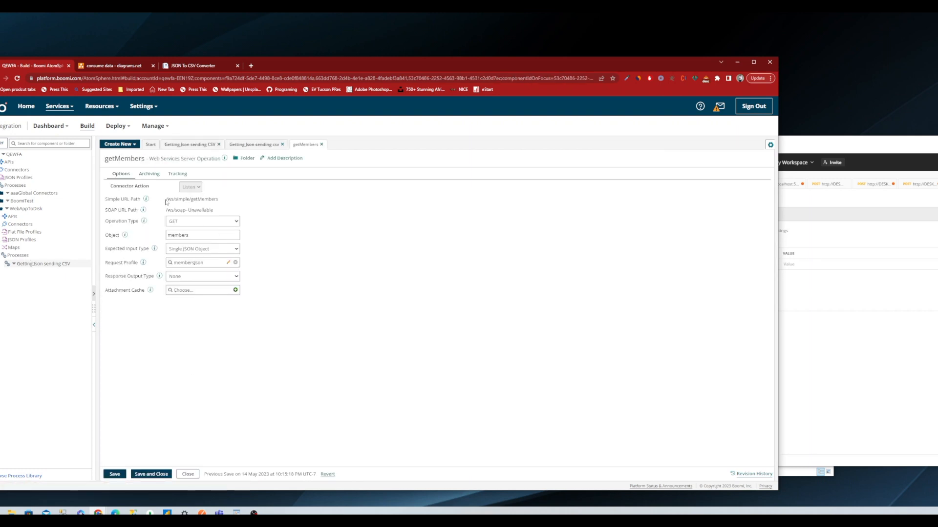
{"action": "left_click_drag", "start_coordinate": [166, 200], "coordinate": [228, 203]}
{"action": "key", "text": "ctrl+c"}
{"action": "left_click", "coordinate": [832, 236]}
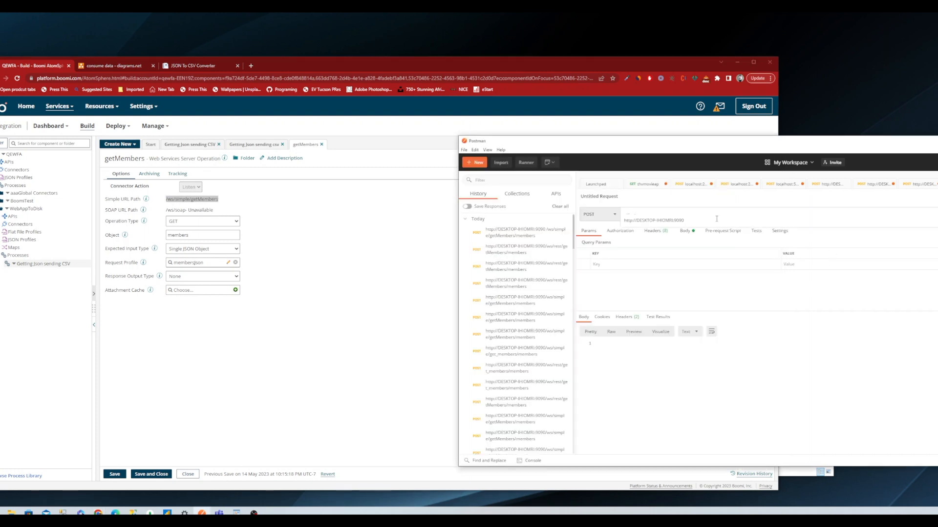
{"action": "key", "text": "ctrl+v"}
{"action": "left_click", "coordinate": [686, 220]}
Copy the object name members from the getMembers operation and append /members to the Postman request URL.
{"action": "left_click", "coordinate": [161, 238]}
{"action": "key", "text": "ctrl+c"}
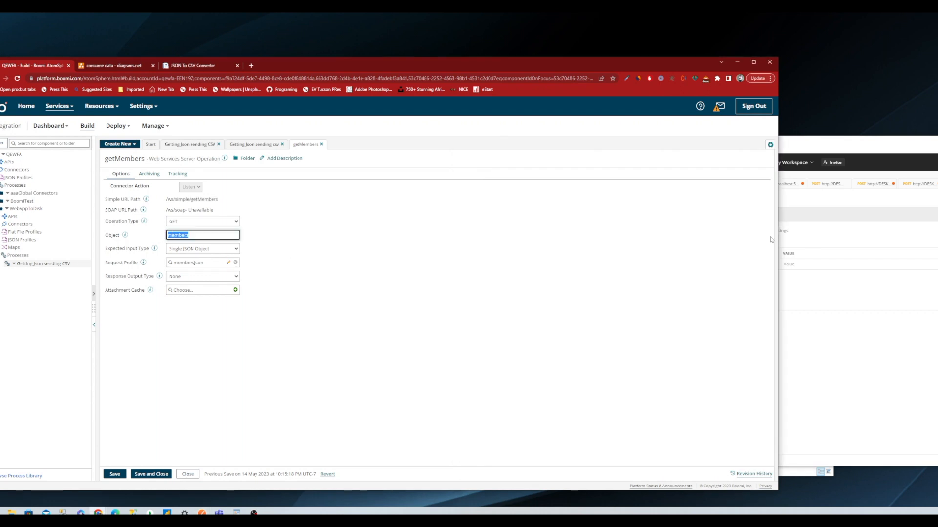
{"action": "left_click", "coordinate": [824, 217]}
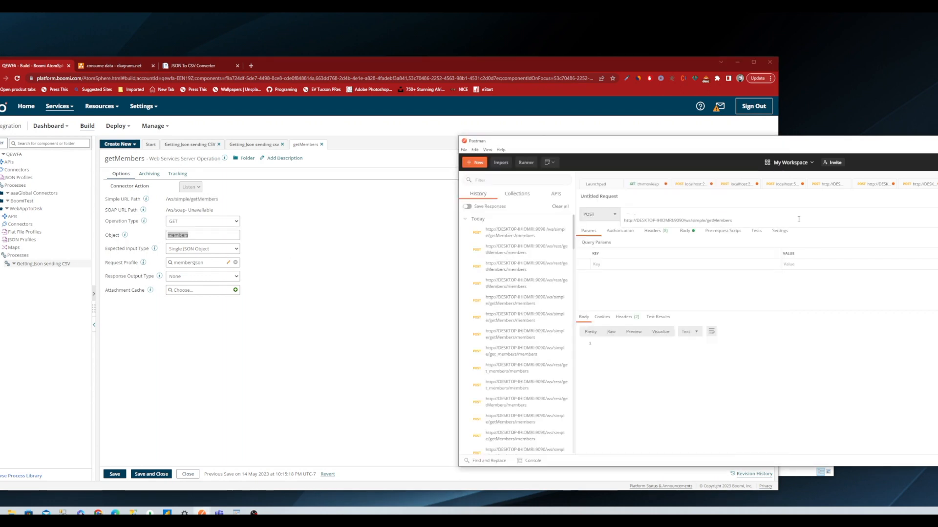
{"action": "type", "text": "/"}
{"action": "key", "text": "ctrl+v"}
{"action": "left_click", "coordinate": [658, 428]}
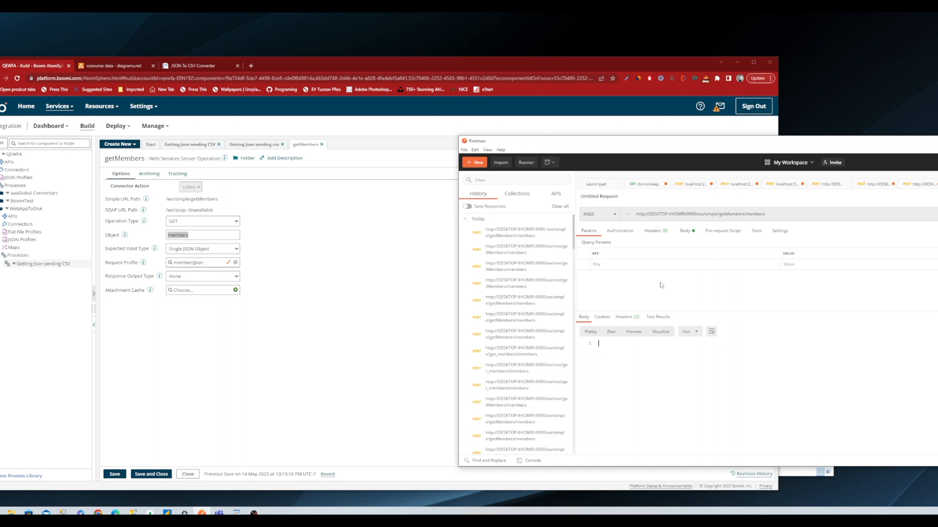
Switch to the churchdata.json document in WordPad and examine the full members JSON.
{"action": "left_click", "coordinate": [236, 513]}
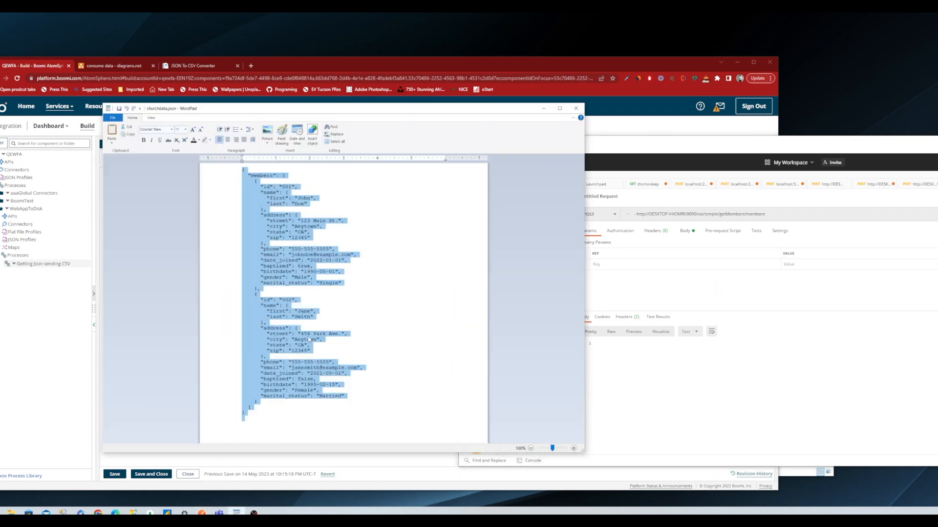
{"action": "left_click", "coordinate": [312, 240]}
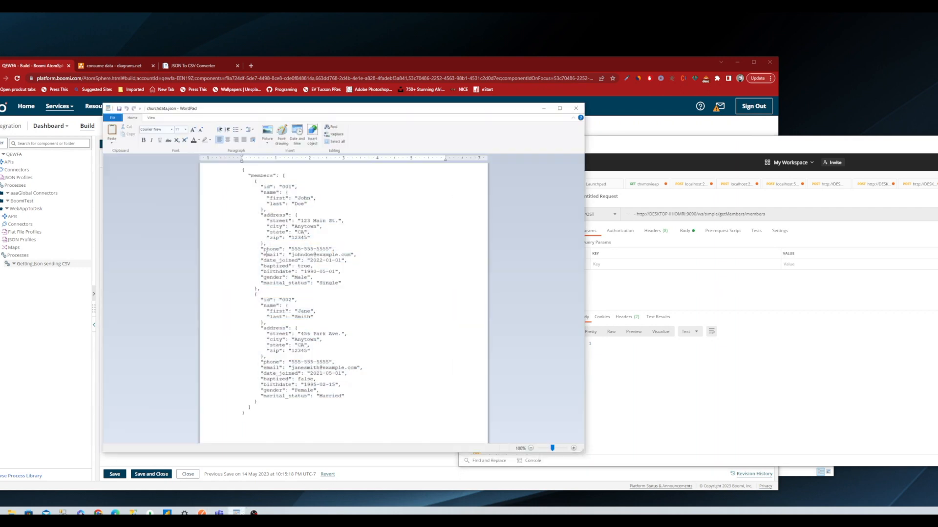
{"action": "left_click_drag", "start_coordinate": [385, 403], "coordinate": [242, 168]}
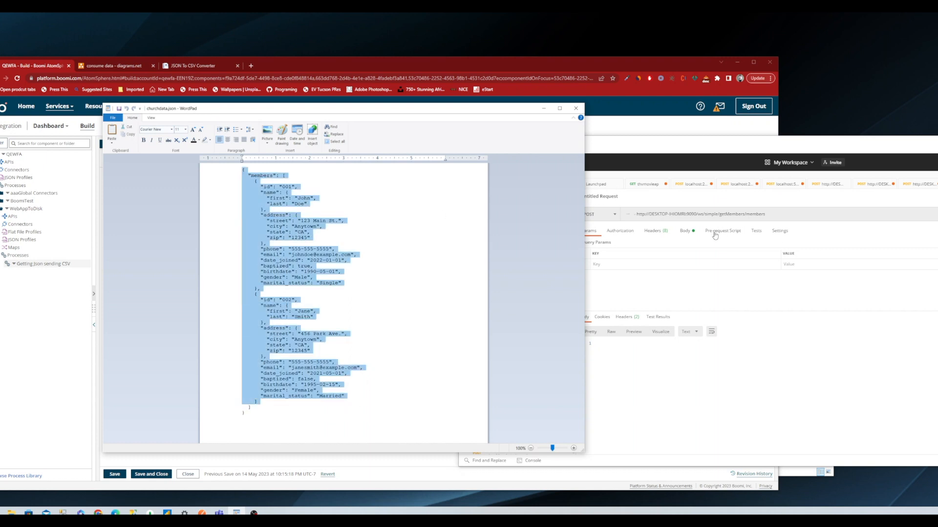
{"action": "left_click", "coordinate": [329, 312]}
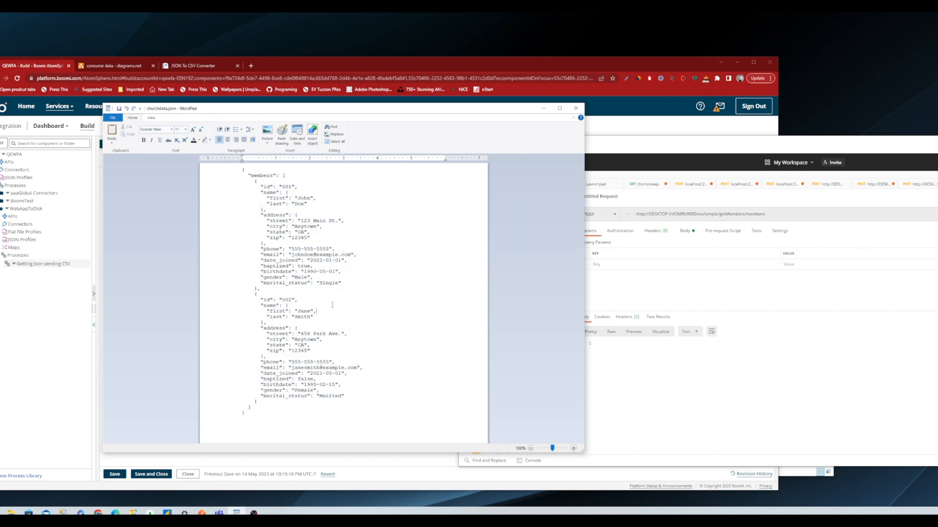
{"action": "key", "text": "ctrl+a"}
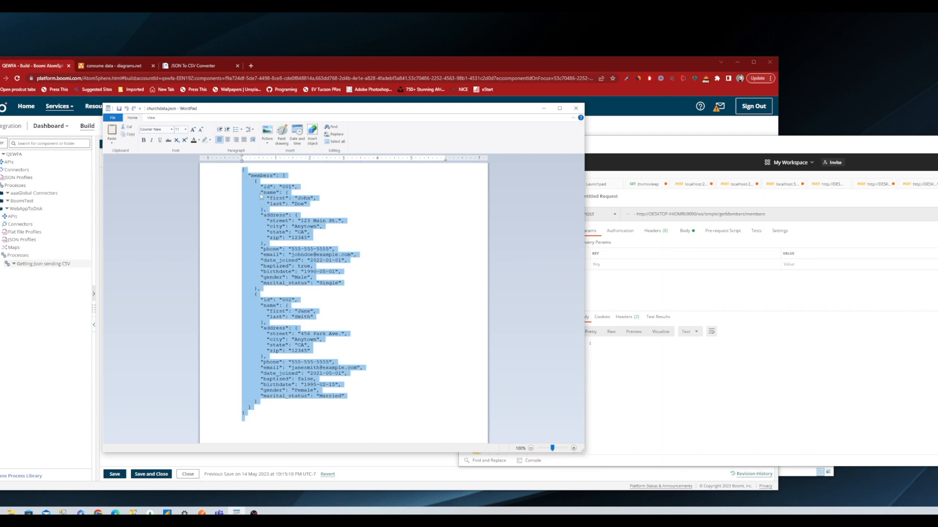
{"action": "left_click", "coordinate": [301, 317]}
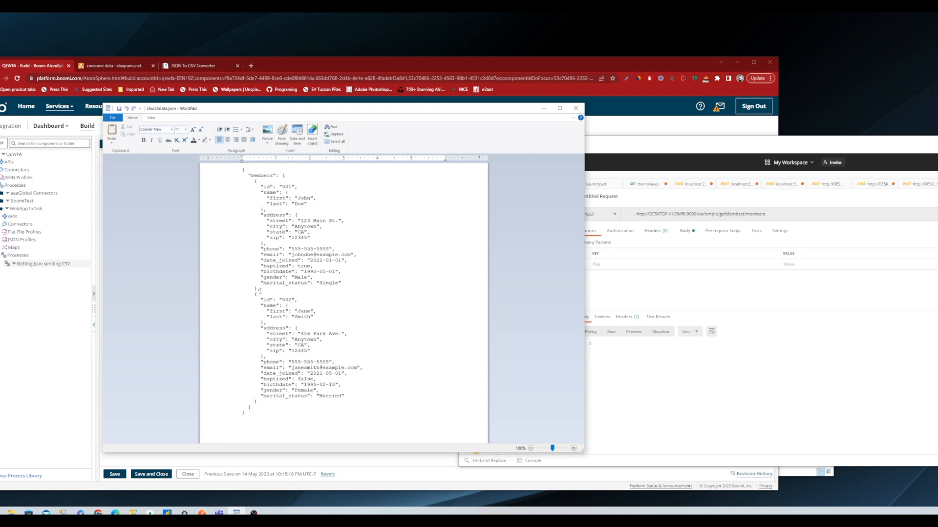
Try to delete the second member record (id 002) from the WordPad JSON and replace the Postman request body with the shortened JSON.
{"action": "left_click_drag", "start_coordinate": [255, 290], "coordinate": [277, 400]}
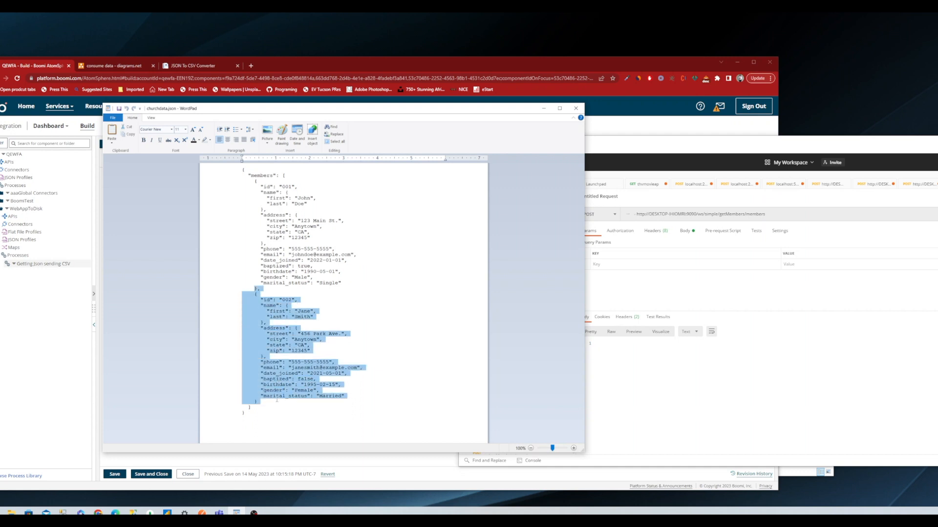
{"action": "key", "text": "BackSpace"}
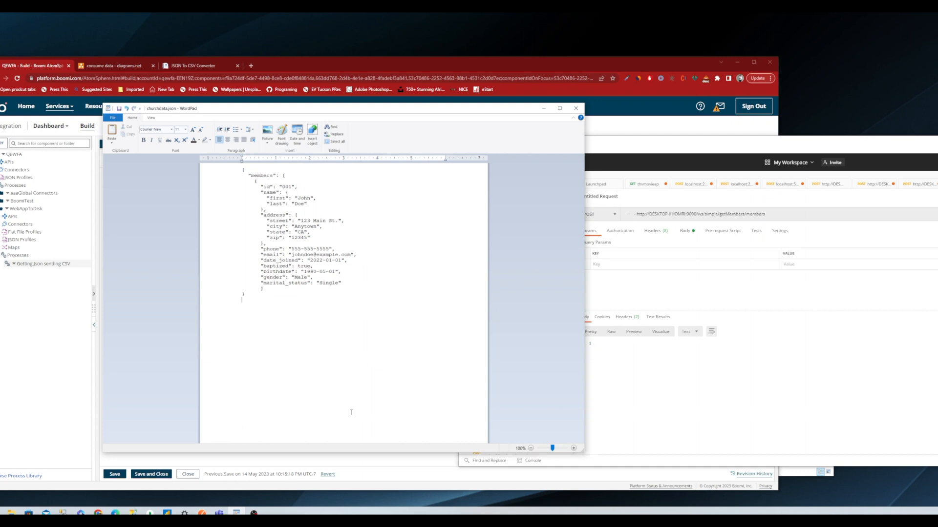
{"action": "key", "text": "ctrl+a"}
{"action": "key", "text": "ctrl+c"}
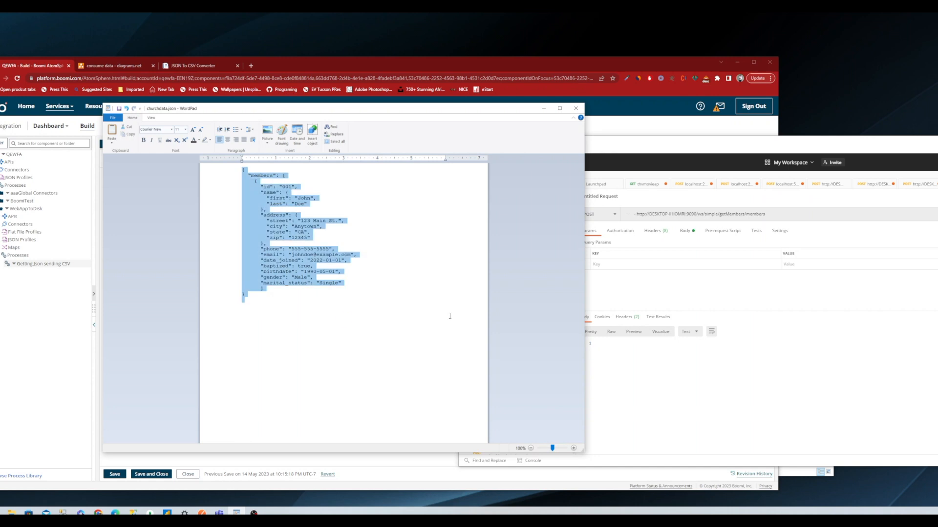
{"action": "left_click", "coordinate": [829, 317]}
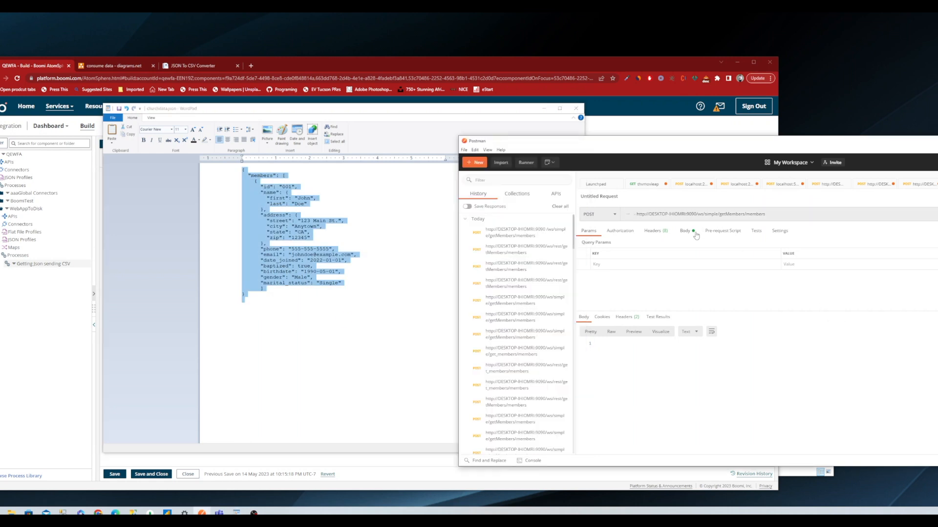
{"action": "left_click", "coordinate": [683, 231]}
{"action": "left_click", "coordinate": [669, 286]}
{"action": "key", "text": "ctrl+a"}
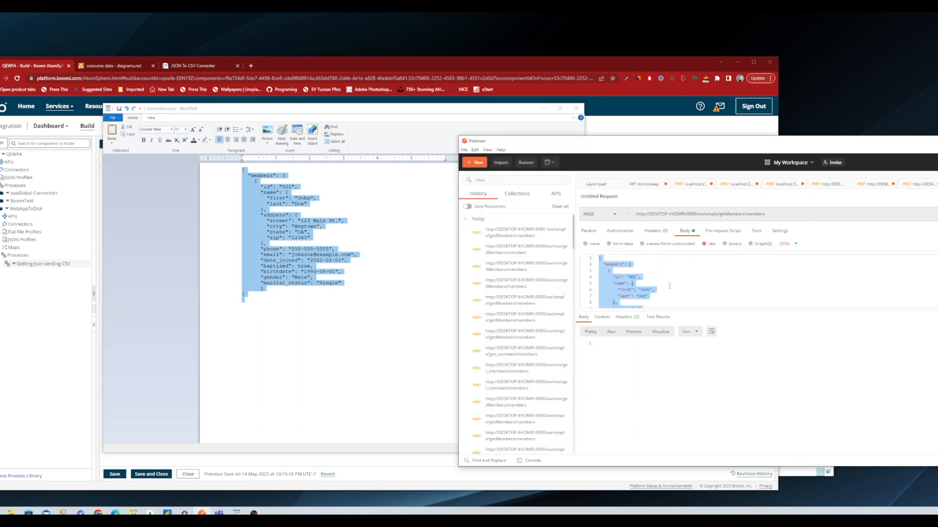
{"action": "key", "text": "ctrl+v"}
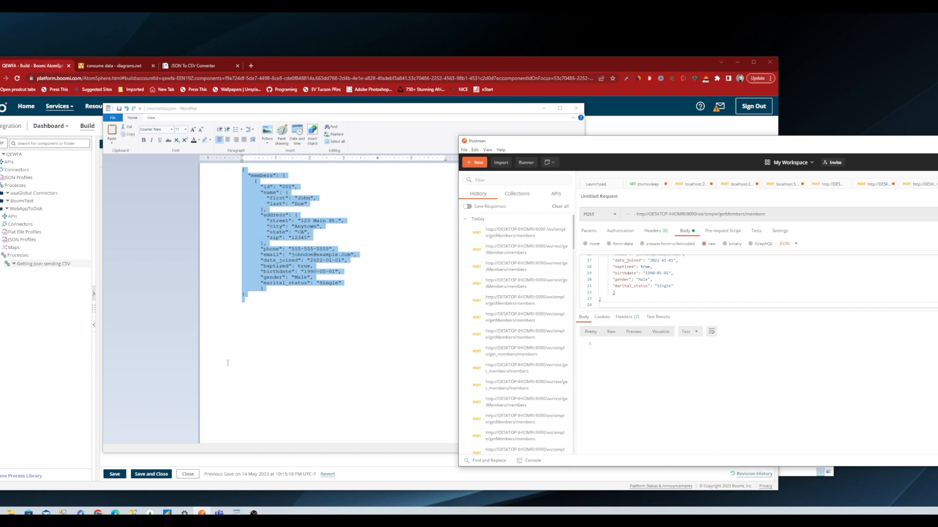
Undo the record deletion in the WordPad document and replace the Postman request body with the complete members JSON.
{"action": "left_click", "coordinate": [268, 326]}
{"action": "key", "text": "ctrl+z"}
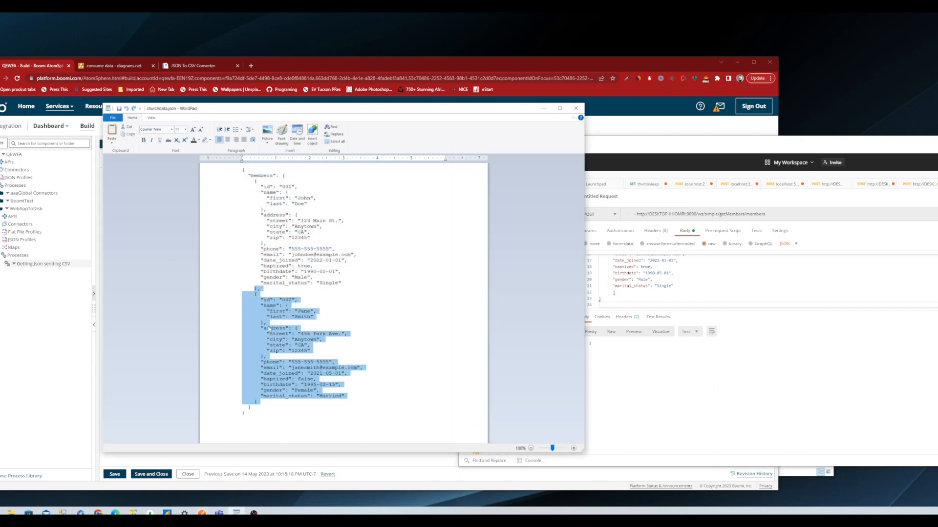
{"action": "key", "text": "ctrl+a"}
{"action": "key", "text": "ctrl+c"}
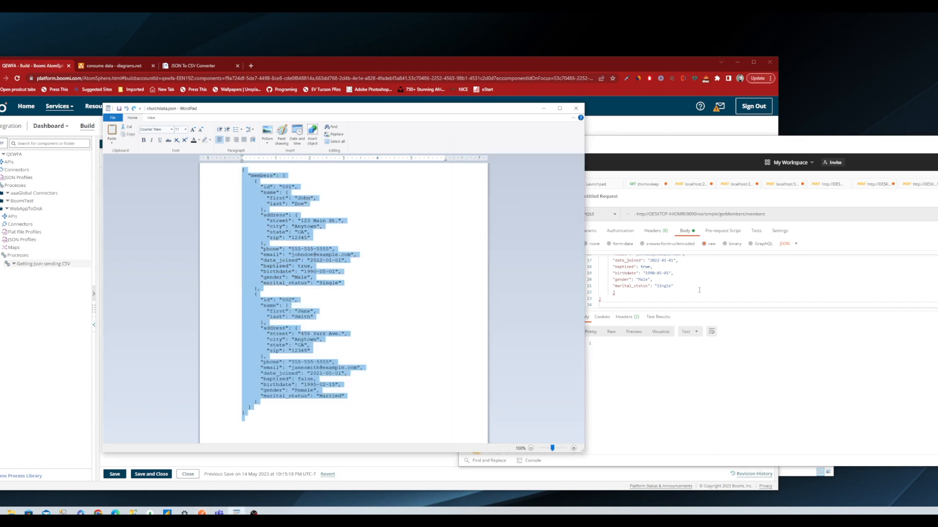
{"action": "left_click", "coordinate": [699, 290]}
{"action": "key", "text": "ctrl+a"}
{"action": "key", "text": "ctrl+v"}
{"action": "scroll", "coordinate": [673, 280], "scroll_direction": "up", "scroll_amount": 2}
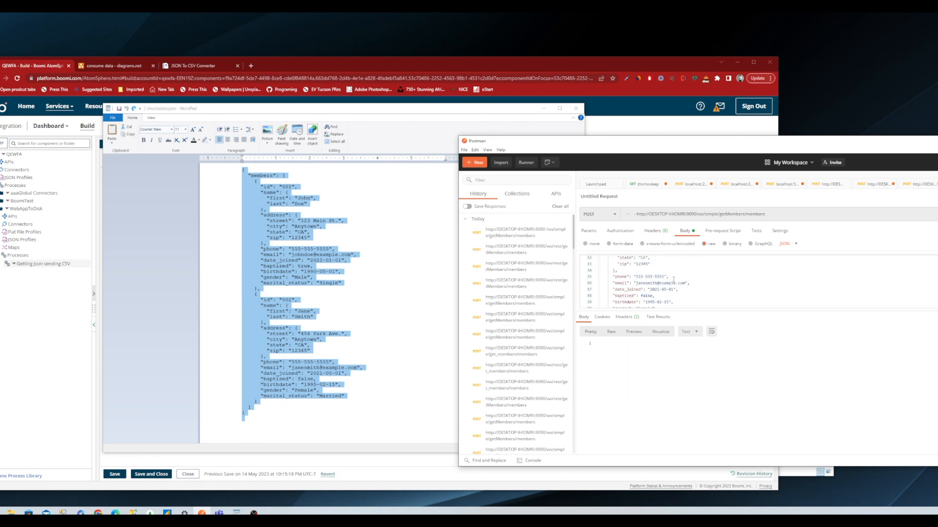
{"action": "scroll", "coordinate": [673, 280], "scroll_direction": "up", "scroll_amount": 10}
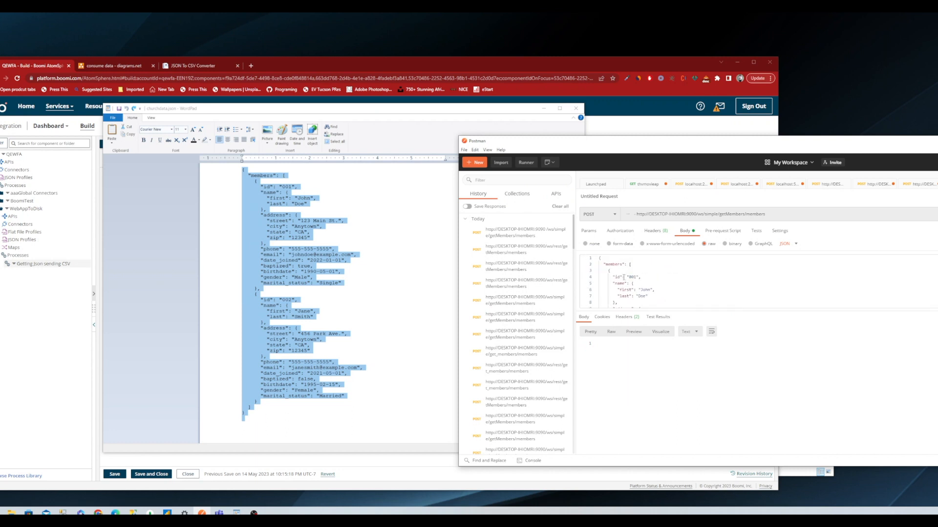
Fold both member records in the Postman request body and delete the second one (id 002), leaving valid JSON, and unfold the first.
{"action": "left_click", "coordinate": [596, 270]}
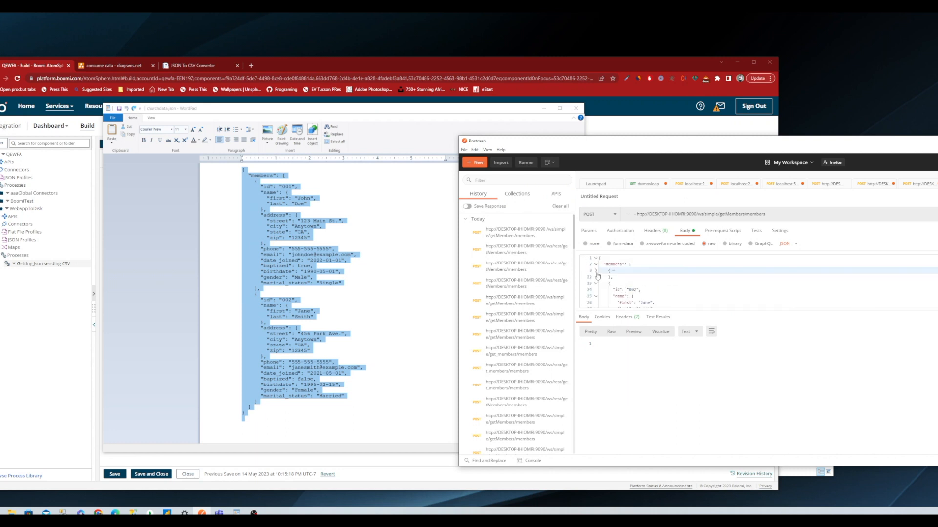
{"action": "left_click", "coordinate": [596, 283]}
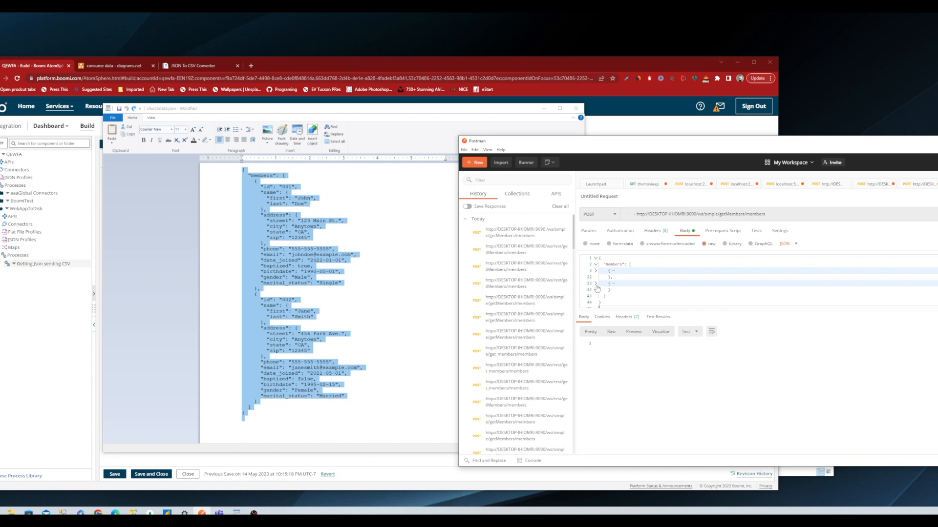
{"action": "left_click_drag", "start_coordinate": [609, 293], "coordinate": [610, 276]}
{"action": "key", "text": "Delete"}
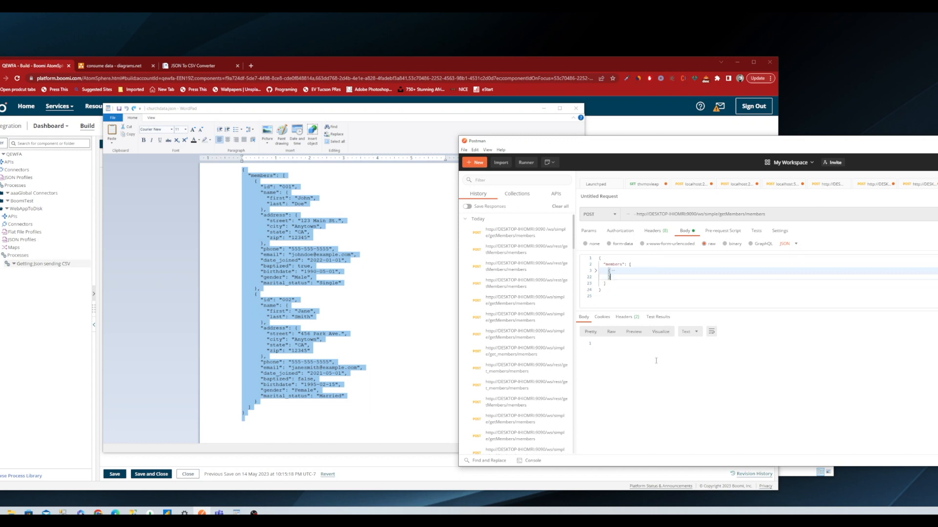
{"action": "left_click", "coordinate": [595, 272]}
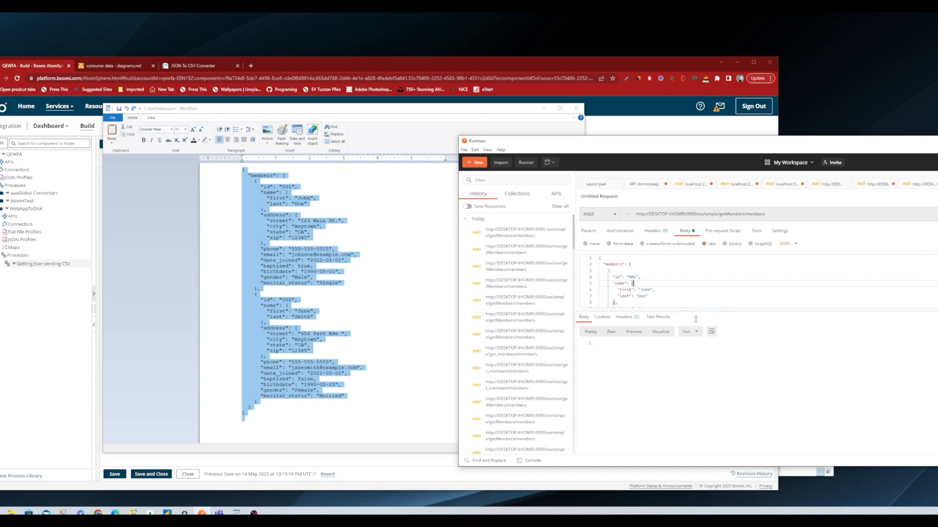
Enlarge the request body area to check the single-member JSON, send the POST request, and move the Postman window aside.
{"action": "left_click_drag", "start_coordinate": [695, 311], "coordinate": [697, 370]}
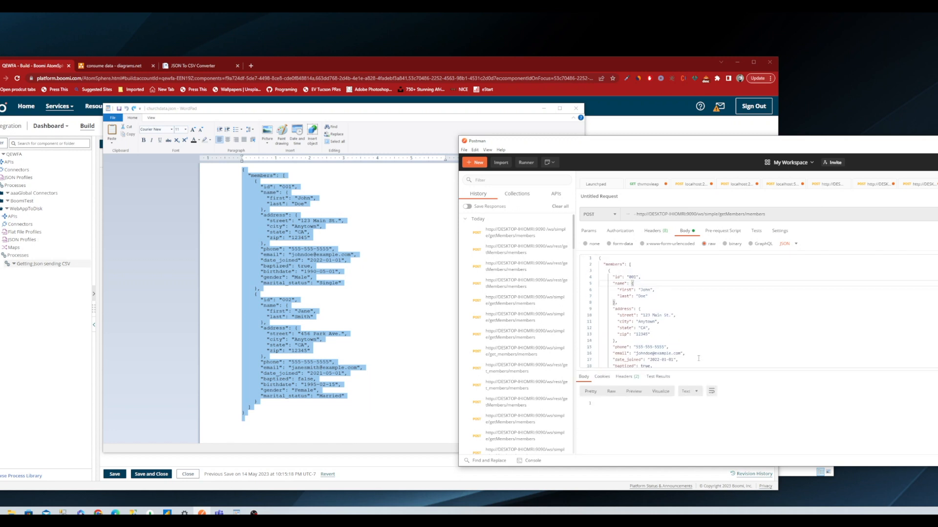
{"action": "scroll", "coordinate": [700, 351], "scroll_direction": "down", "scroll_amount": 3}
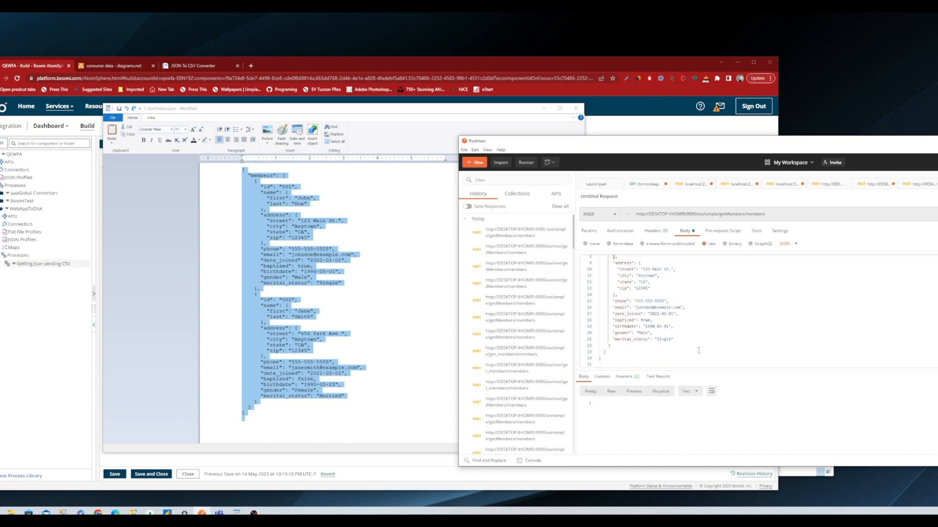
{"action": "left_click", "coordinate": [936, 214]}
{"action": "left_click_drag", "start_coordinate": [935, 145], "coordinate": [702, 143]}
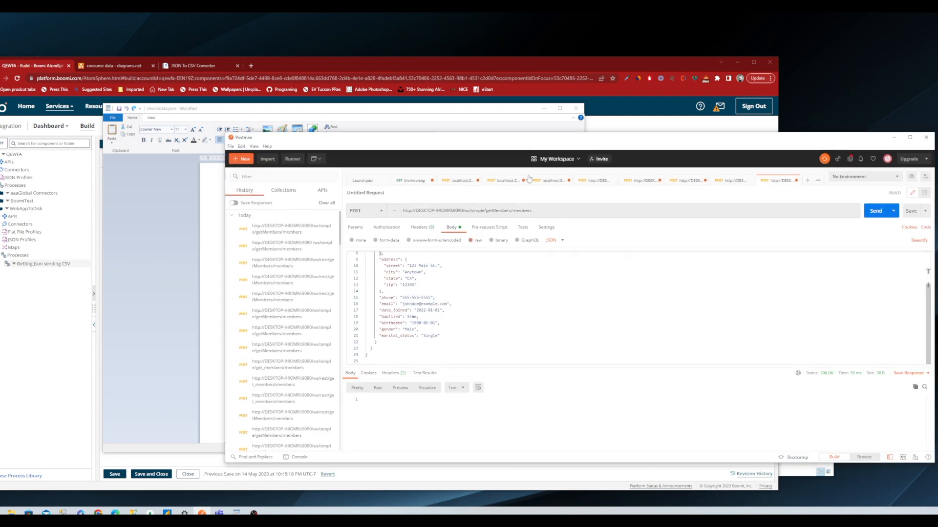
{"action": "left_click_drag", "start_coordinate": [527, 137], "coordinate": [684, 168]}
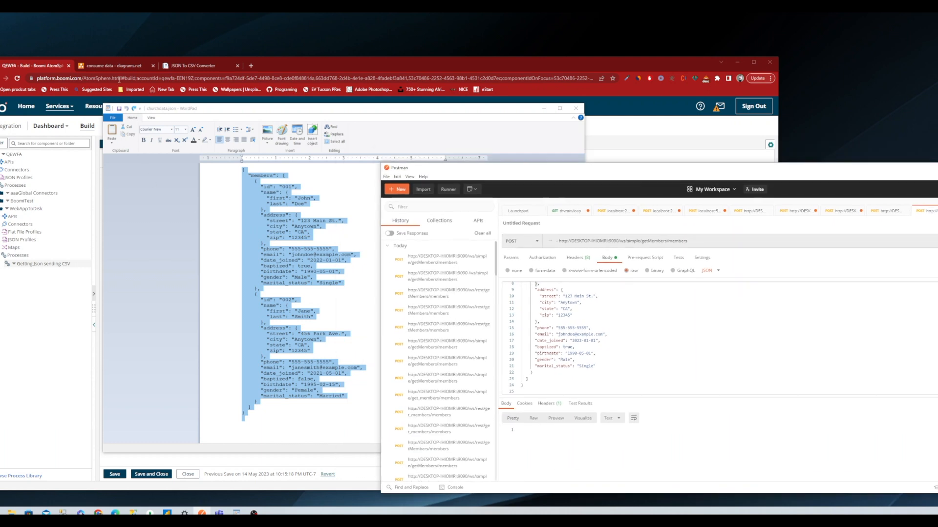
Switch to Boomi in the browser, open Process Reporting, and examine the latest Getting Json sending CSV execution.
{"action": "left_click", "coordinate": [51, 65]}
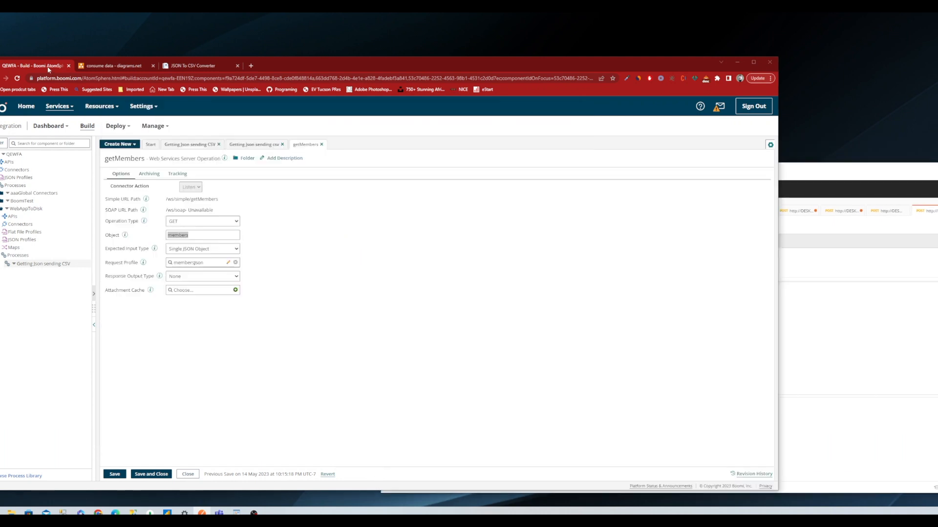
{"action": "left_click", "coordinate": [154, 125]}
{"action": "left_click", "coordinate": [165, 143]}
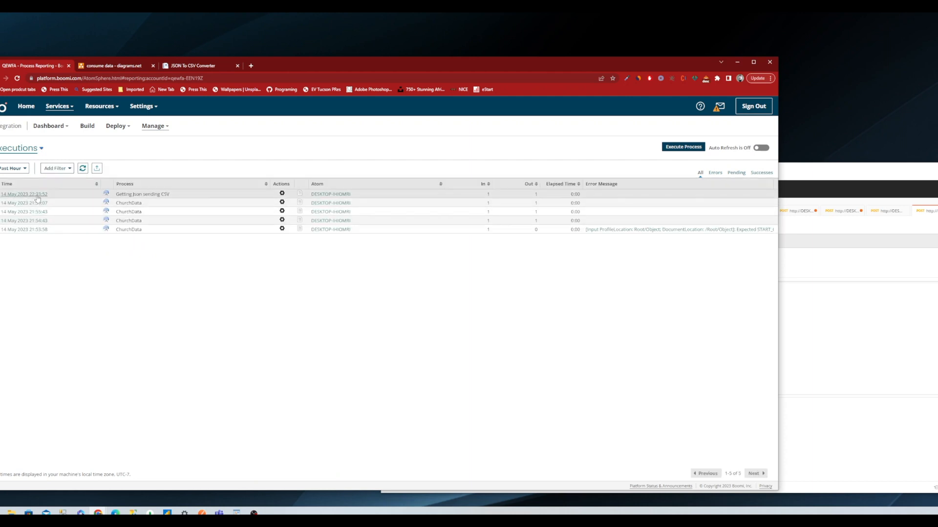
{"action": "left_click_drag", "start_coordinate": [176, 195], "coordinate": [580, 194]}
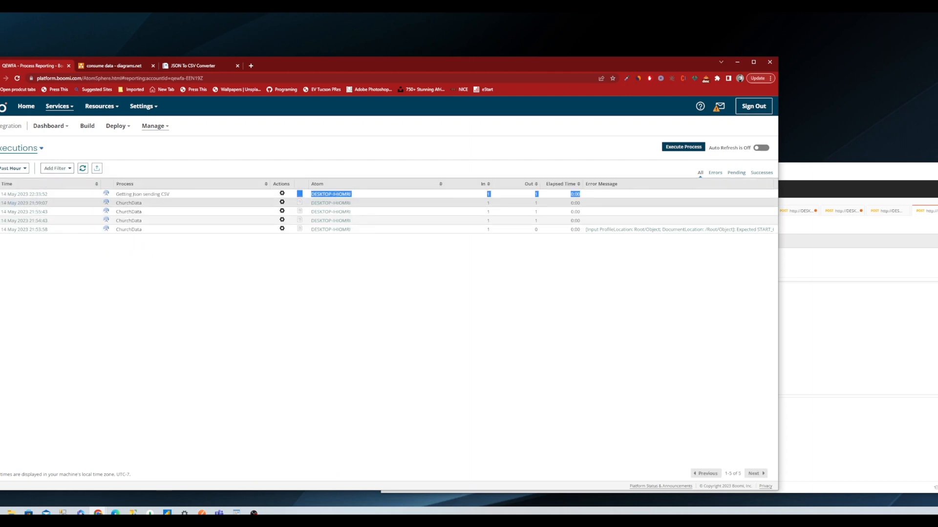
{"action": "left_click", "coordinate": [341, 287]}
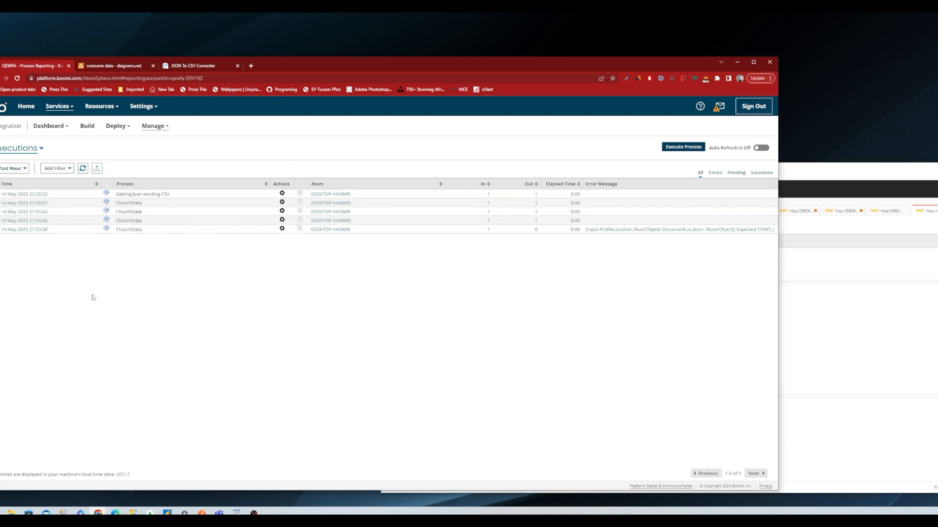
{"action": "left_click", "coordinate": [37, 195]}
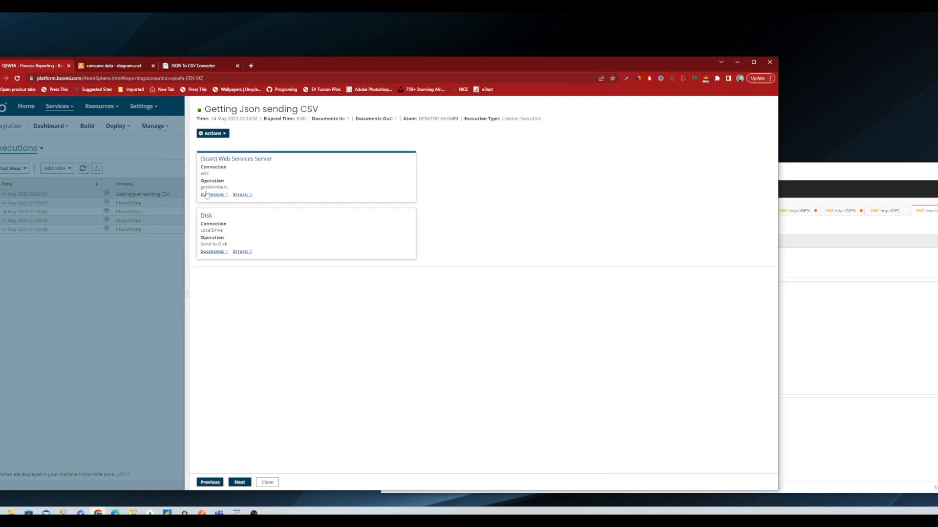
{"action": "left_click", "coordinate": [122, 267]}
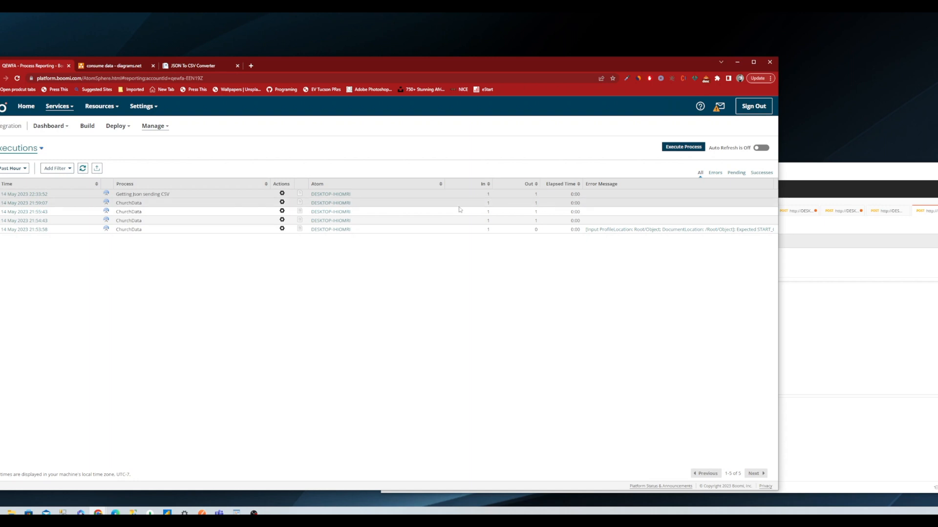
View the JSON document received by the Web Services Server start step in the latest Getting Json sending CSV execution.
{"action": "left_click", "coordinate": [22, 194]}
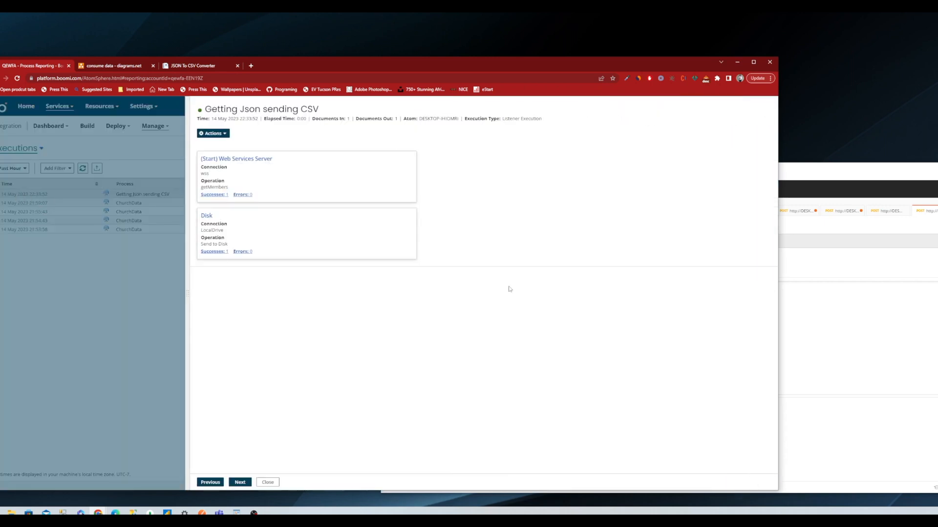
{"action": "left_click", "coordinate": [213, 196]}
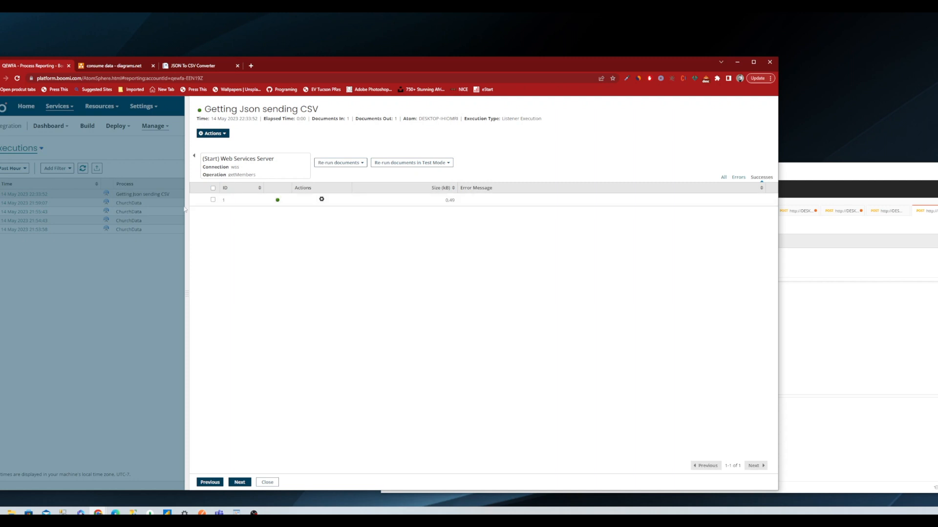
{"action": "left_click", "coordinate": [322, 199]}
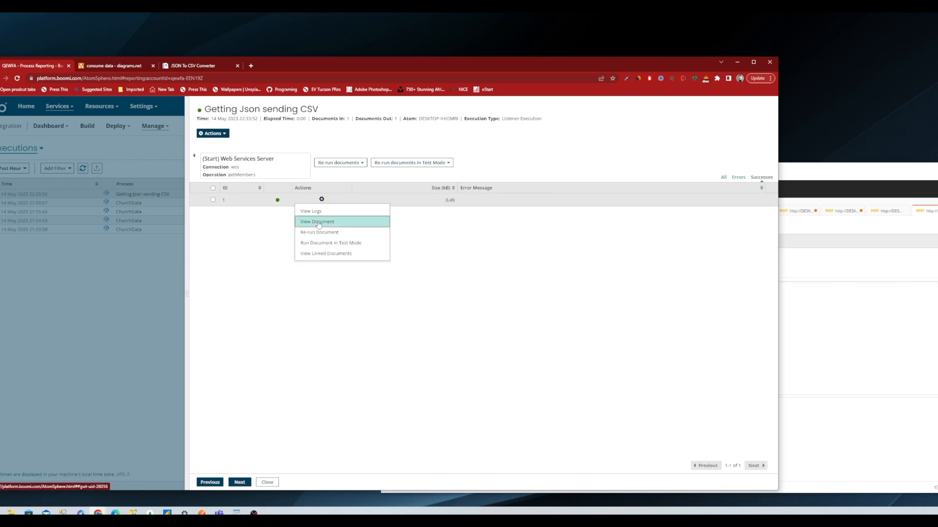
{"action": "left_click", "coordinate": [317, 223]}
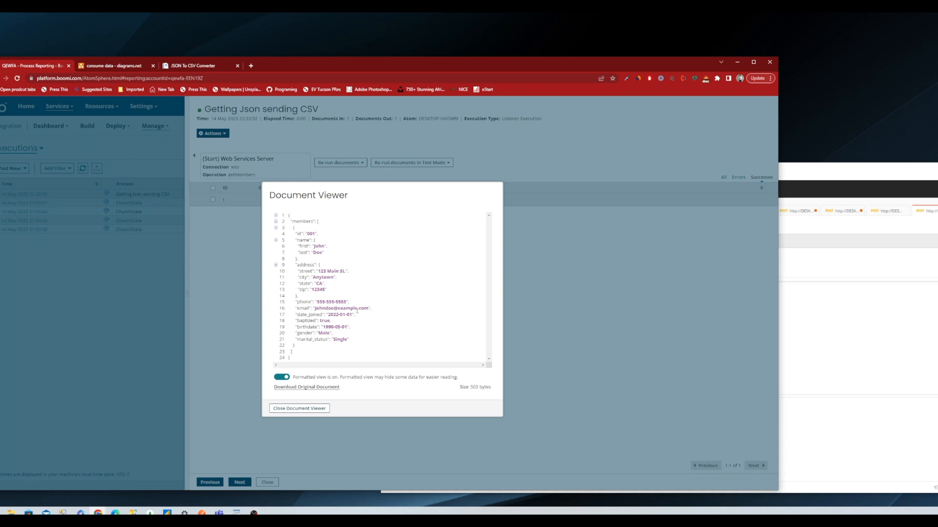
{"action": "left_click", "coordinate": [312, 409]}
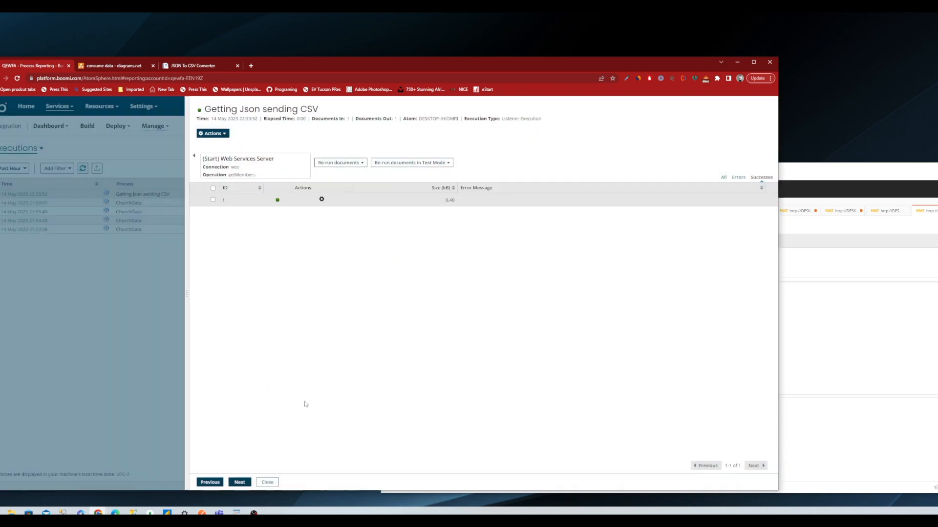
{"action": "left_click", "coordinate": [267, 482]}
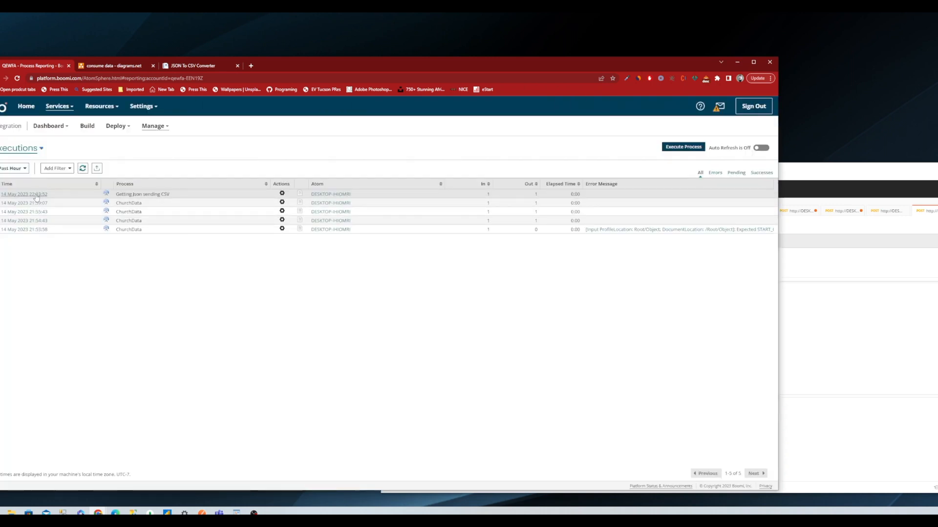
View the CSV document sent by the Disk step in the same Getting Json sending CSV execution.
{"action": "left_click", "coordinate": [36, 195]}
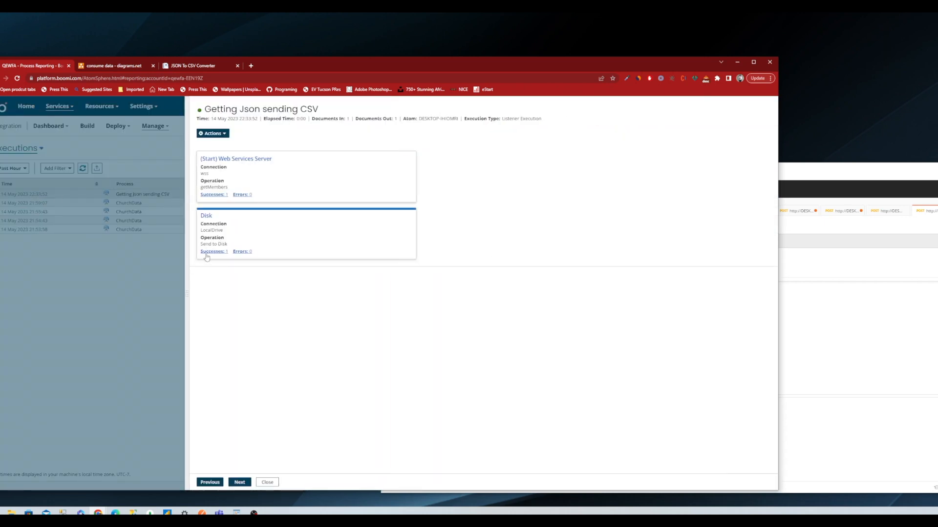
{"action": "left_click", "coordinate": [269, 199]}
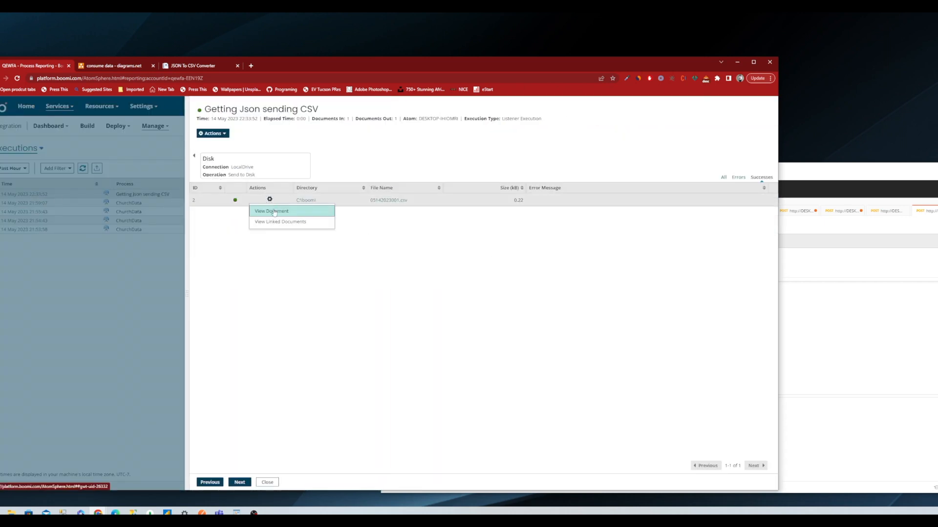
{"action": "left_click", "coordinate": [274, 215]}
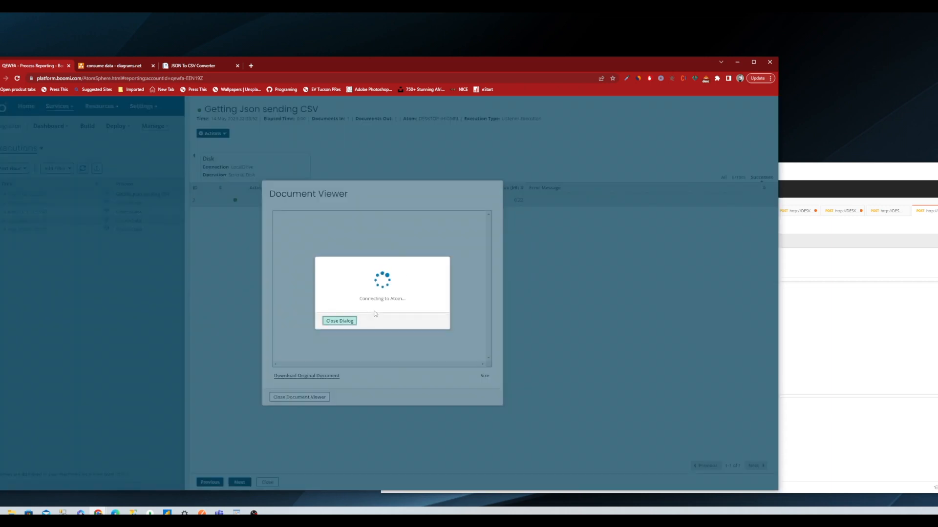
{"action": "key", "text": "ctrl+a"}
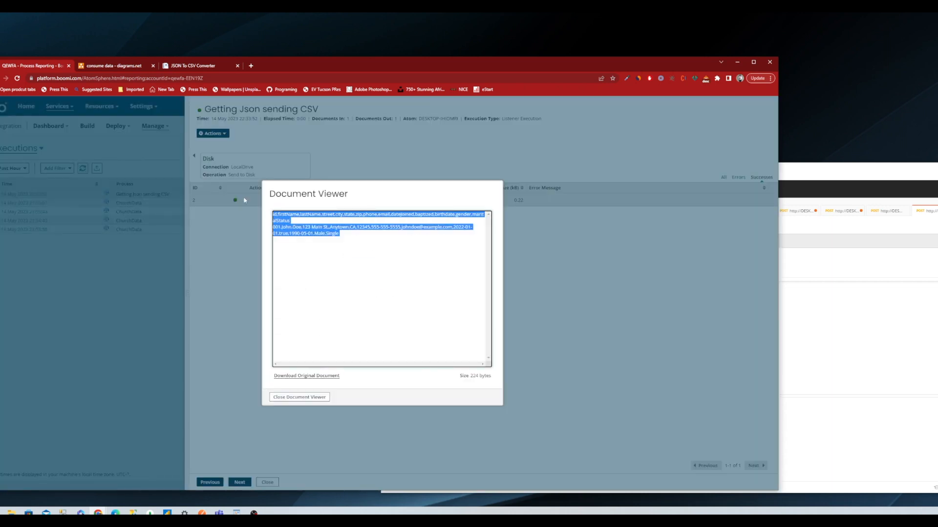
{"action": "left_click", "coordinate": [298, 397]}
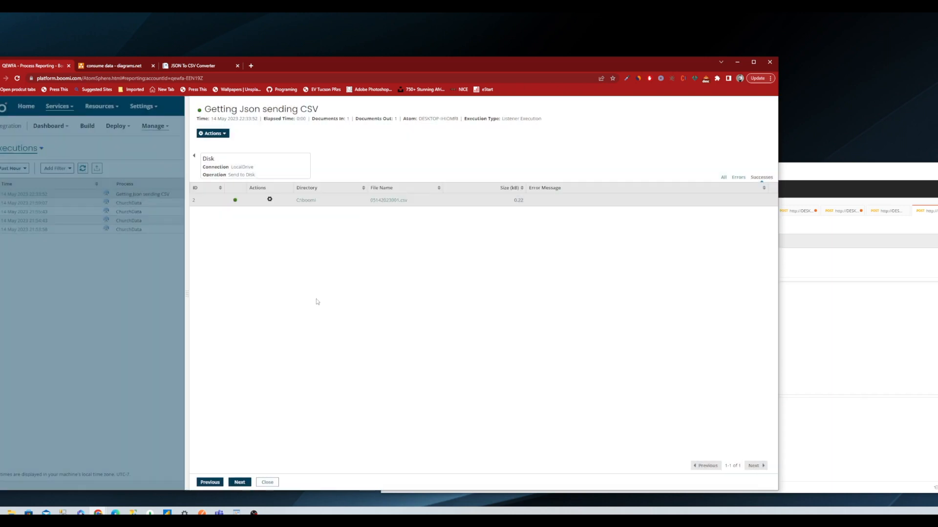
Copy the Disk record's directory path C:\boomi and open that folder in File Explorer.
{"action": "left_click_drag", "start_coordinate": [320, 201], "coordinate": [297, 202]}
{"action": "key", "text": "ctrl+c"}
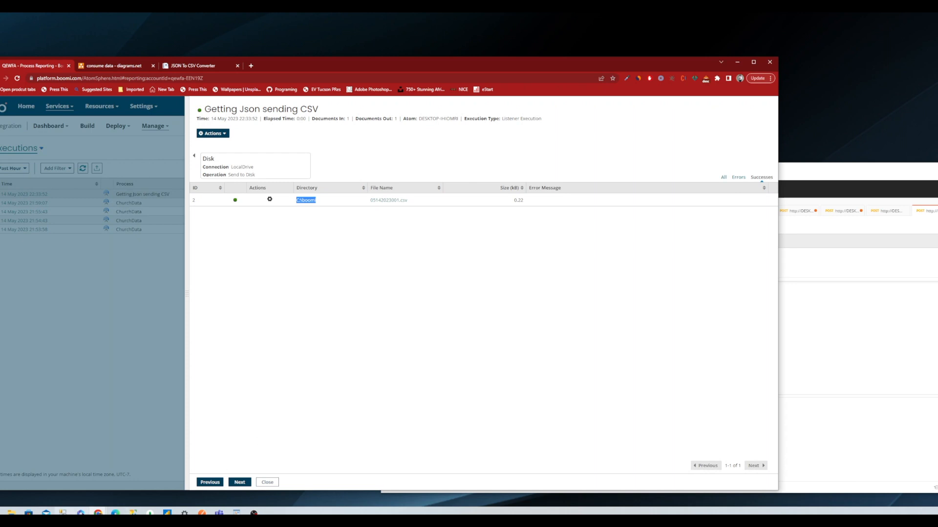
{"action": "left_click", "coordinate": [11, 513]}
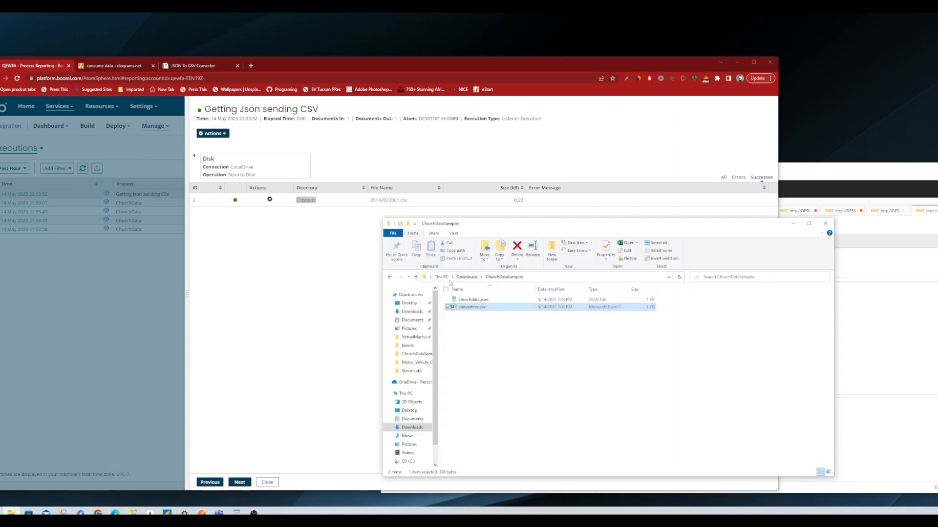
{"action": "left_click", "coordinate": [537, 277]}
{"action": "key", "text": "ctrl+v"}
{"action": "key", "text": "Return"}
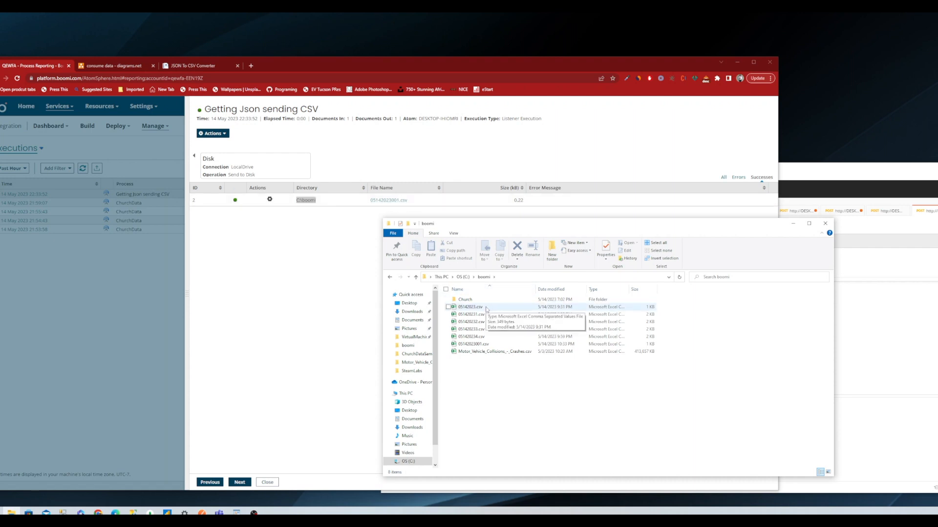
Open 05142023001.csv from the boomi folder in Excel and check its header and single member row.
{"action": "double_click", "coordinate": [483, 344]}
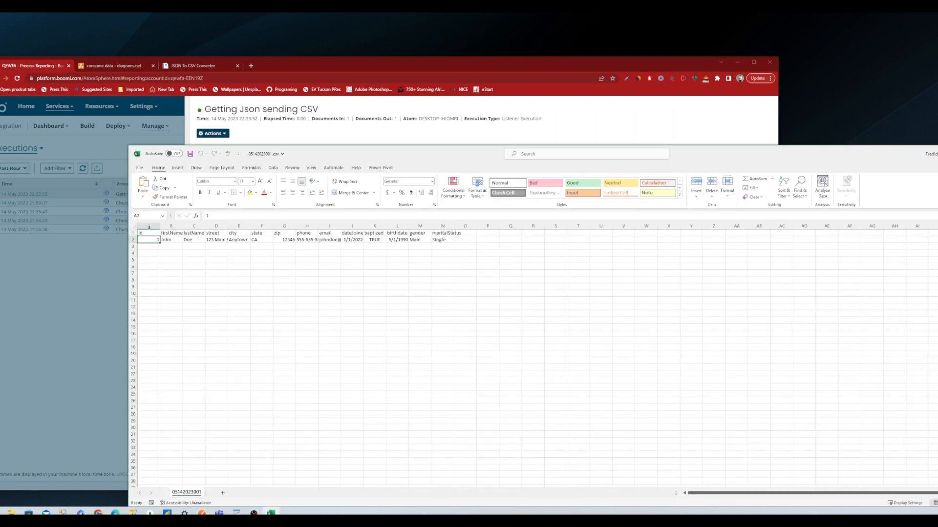
{"action": "left_click_drag", "start_coordinate": [149, 233], "coordinate": [443, 247]}
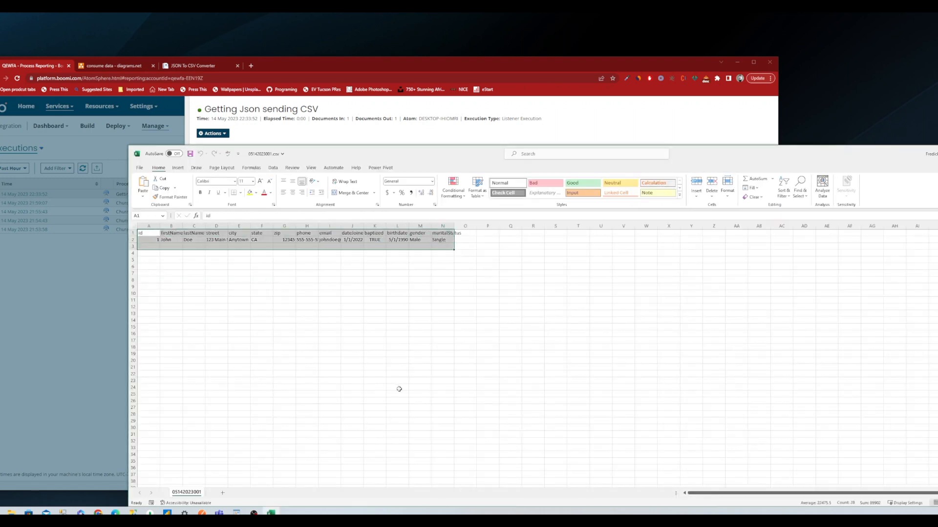
{"action": "left_click_drag", "start_coordinate": [410, 374], "coordinate": [403, 374]}
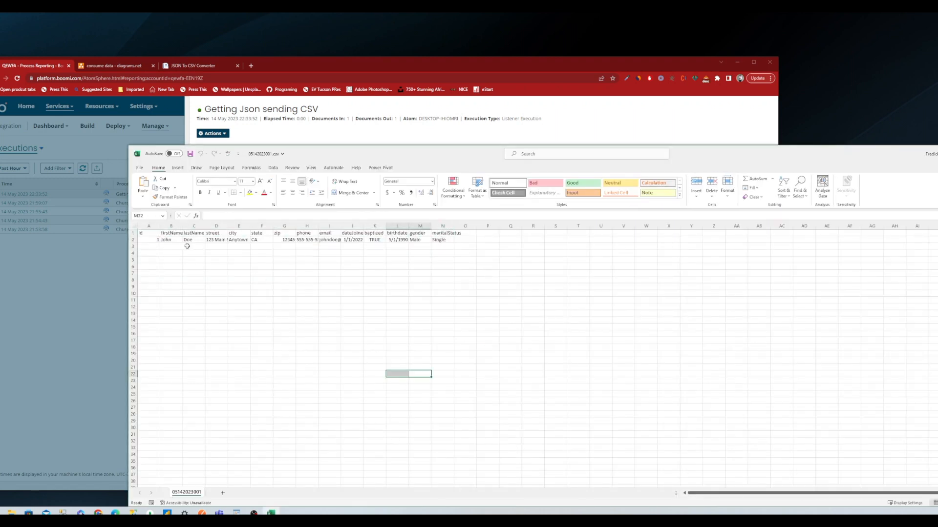
{"action": "left_click", "coordinate": [135, 228]}
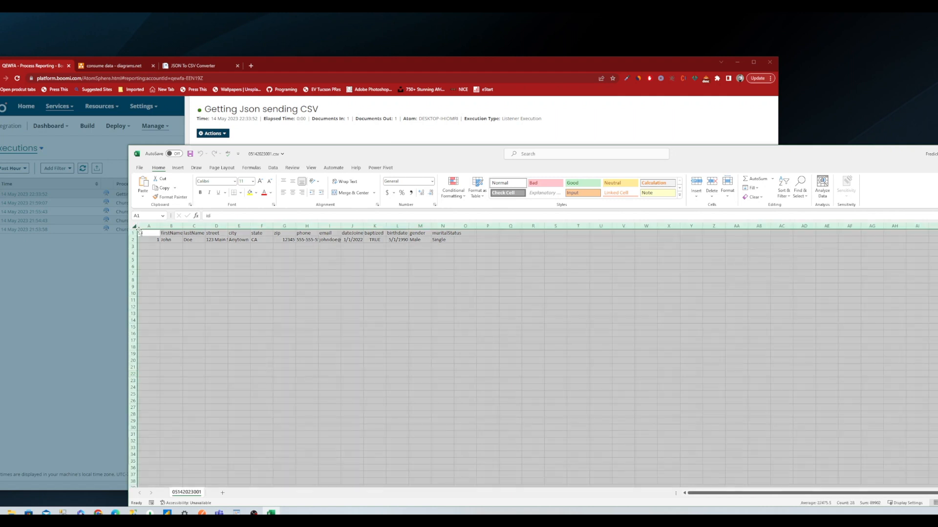
{"action": "left_click", "coordinate": [375, 258]}
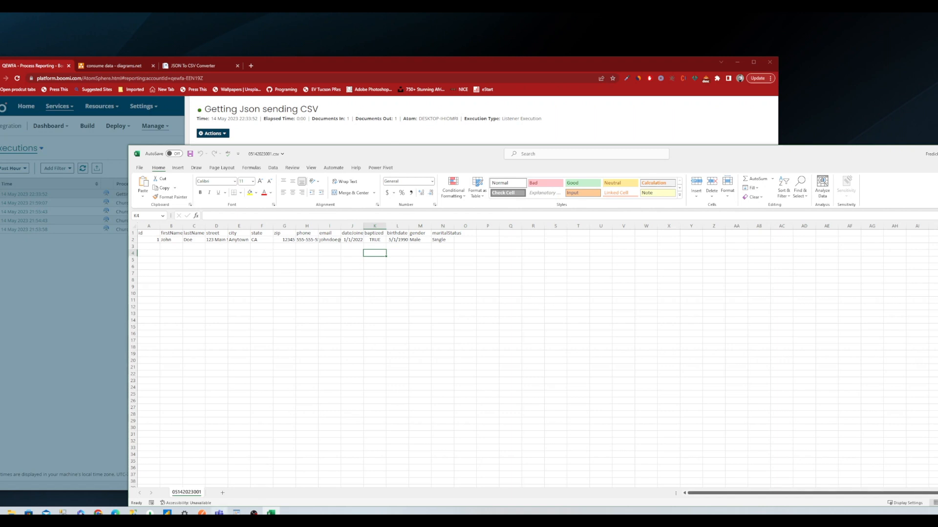
Replace the Postman request body with the full two-member JSON from churchdata.json in WordPad and send the POST request.
{"action": "left_click", "coordinate": [202, 513]}
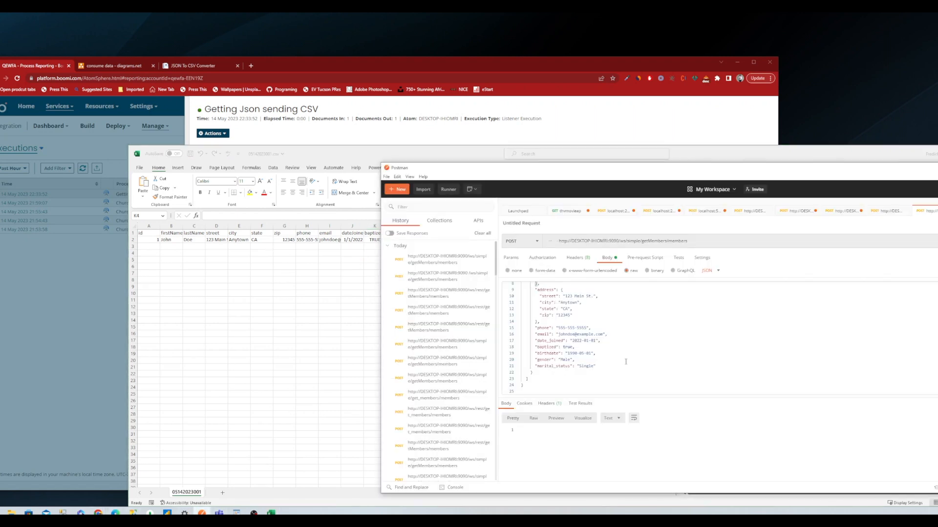
{"action": "left_click", "coordinate": [237, 512]}
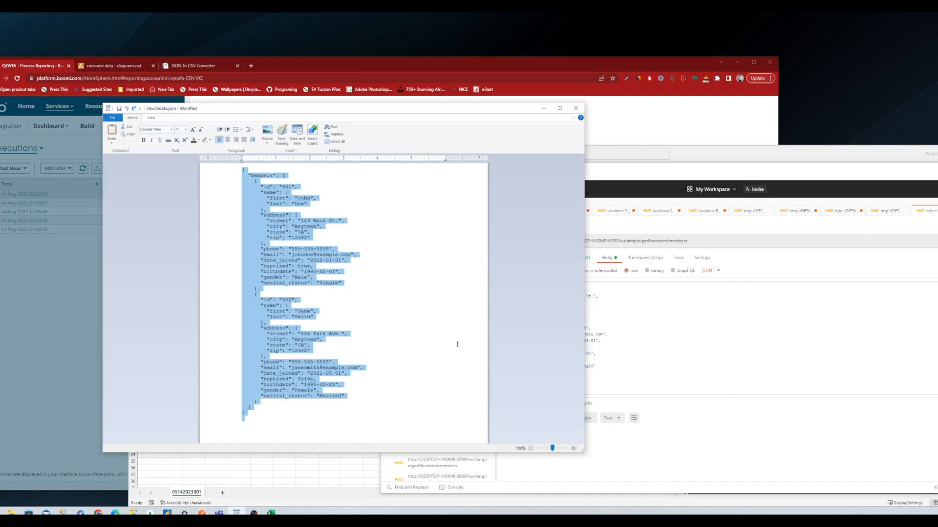
{"action": "left_click", "coordinate": [443, 347]}
{"action": "key", "text": "ctrl+a"}
{"action": "key", "text": "ctrl+c"}
{"action": "left_click", "coordinate": [664, 379]}
{"action": "key", "text": "ctrl+a"}
{"action": "key", "text": "ctrl+v"}
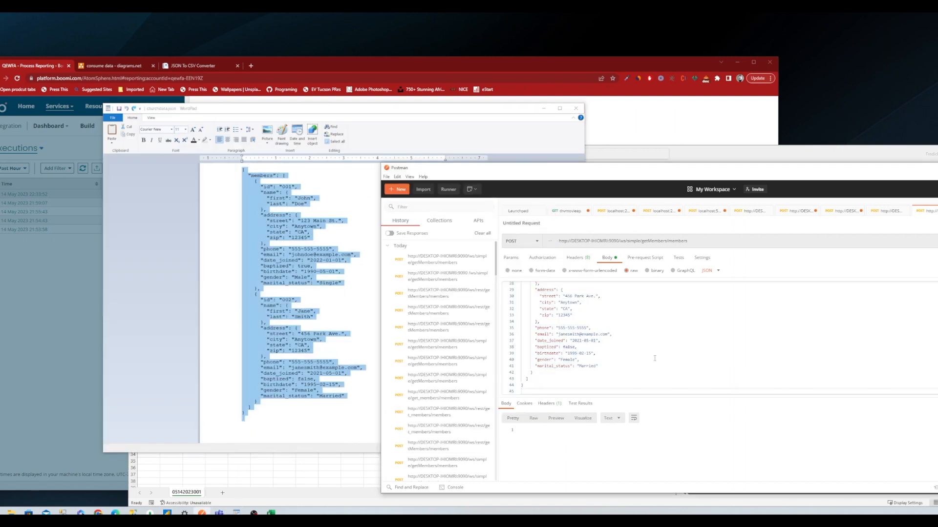
{"action": "key", "text": "ctrl+Return"}
Return to the boomi folder in File Explorer and open the new 051420230011.csv in Excel.
{"action": "left_click", "coordinate": [11, 513]}
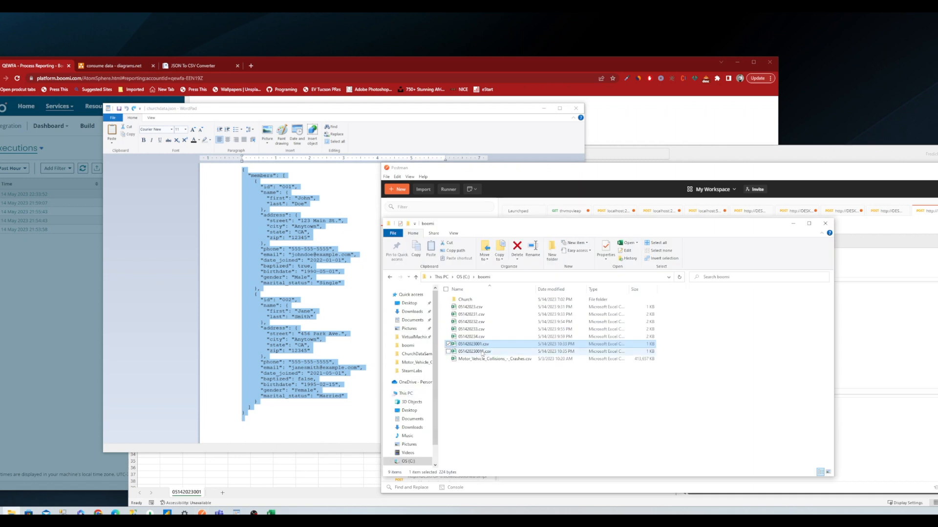
{"action": "left_click", "coordinate": [482, 352]}
{"action": "double_click", "coordinate": [482, 352]}
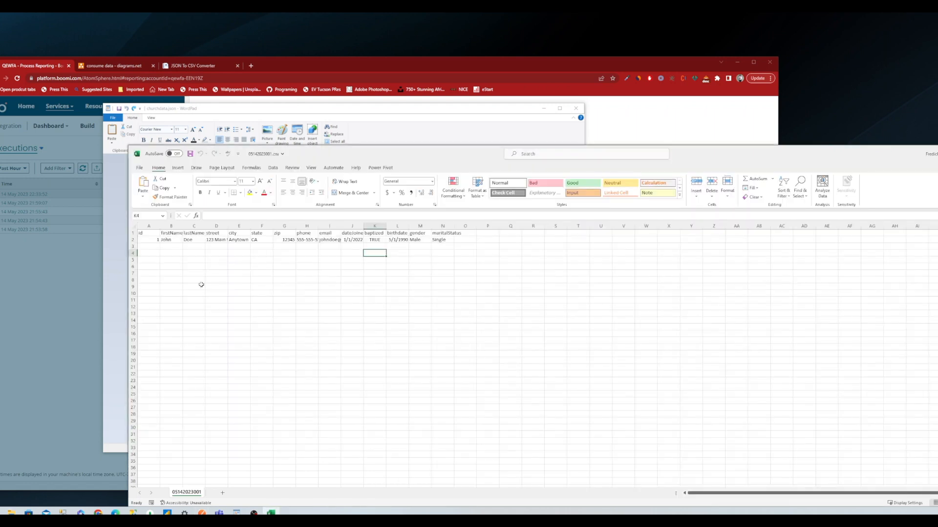
{"action": "left_click", "coordinate": [212, 262]}
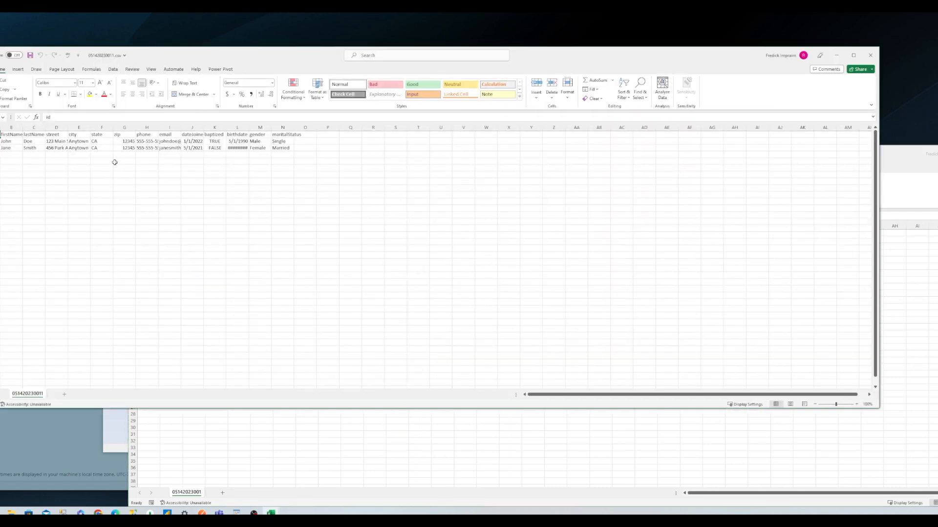
{"action": "left_click", "coordinate": [115, 162]}
Examine both member rows across the columns of 051420230011.csv and reposition the two CSV windows to compare them.
{"action": "left_click_drag", "start_coordinate": [0, 141], "coordinate": [63, 143]}
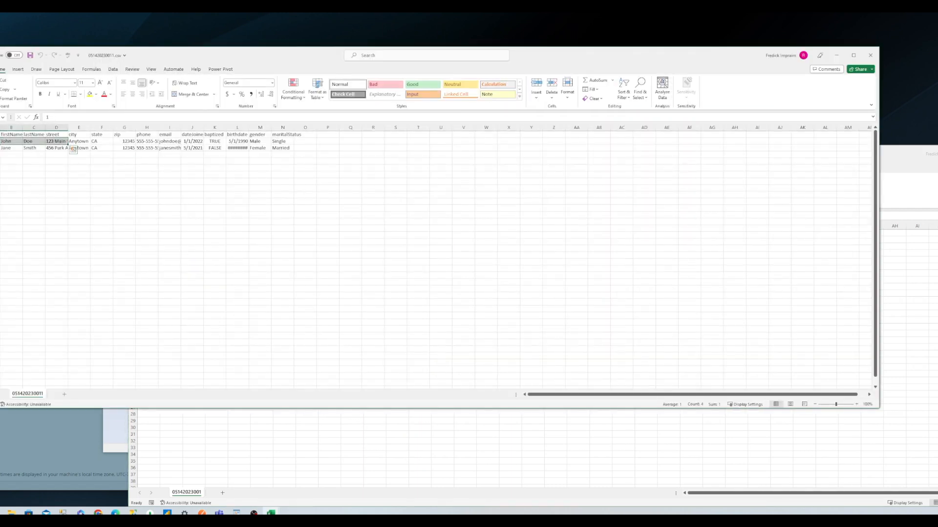
{"action": "left_click_drag", "start_coordinate": [2, 150], "coordinate": [269, 146]}
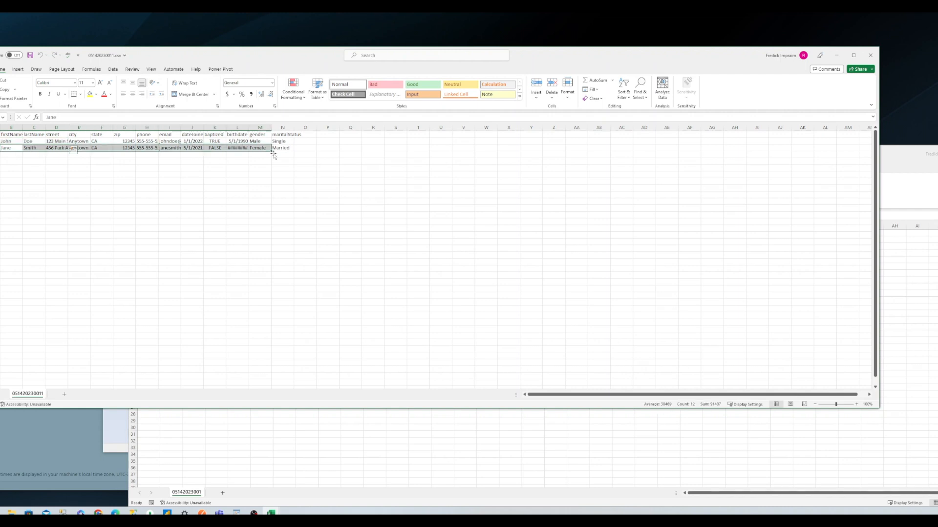
{"action": "left_click", "coordinate": [266, 167]}
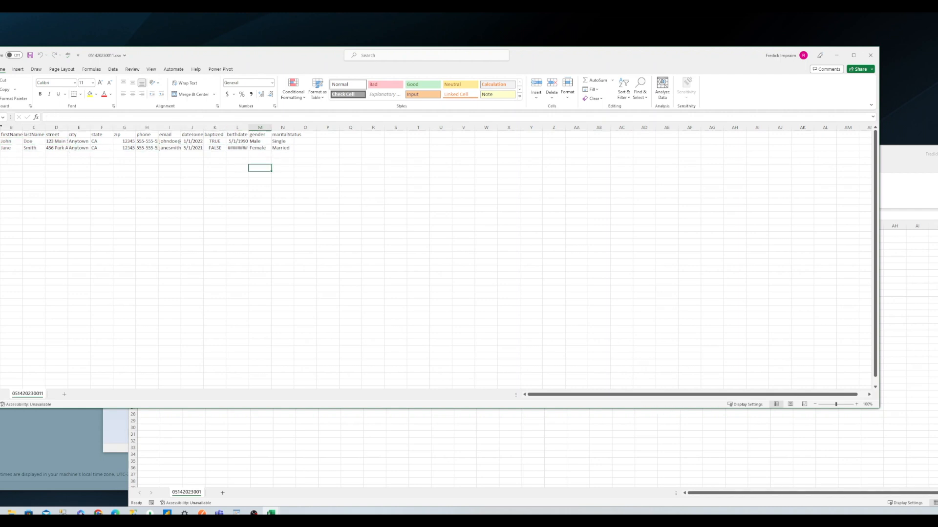
{"action": "scroll", "coordinate": [19, 126], "scroll_direction": "right", "scroll_amount": 1}
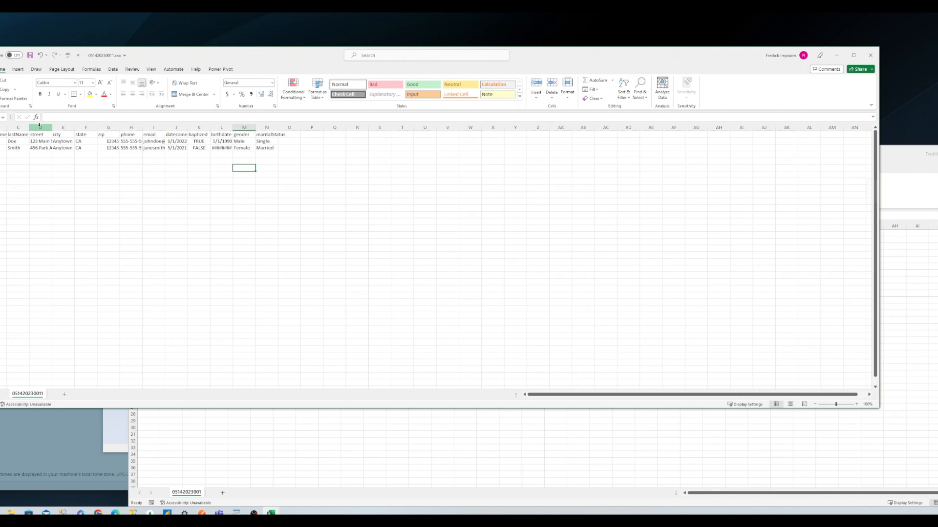
{"action": "left_click_drag", "start_coordinate": [143, 58], "coordinate": [221, 183]}
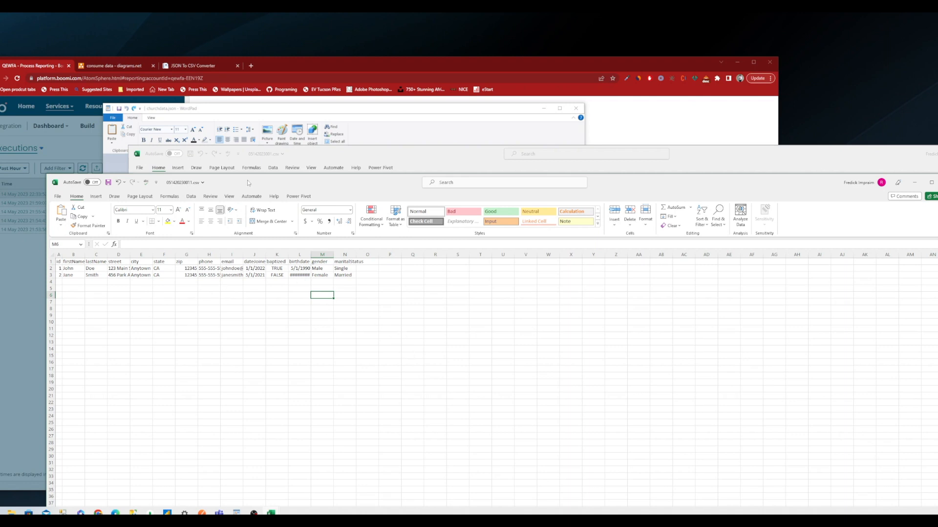
{"action": "left_click_drag", "start_coordinate": [381, 156], "coordinate": [348, 159]}
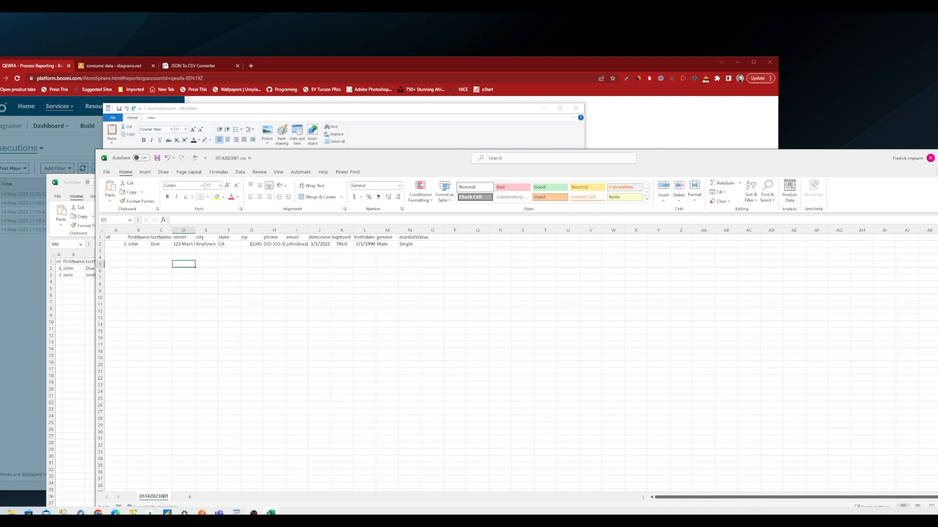
{"action": "left_click", "coordinate": [253, 513]}
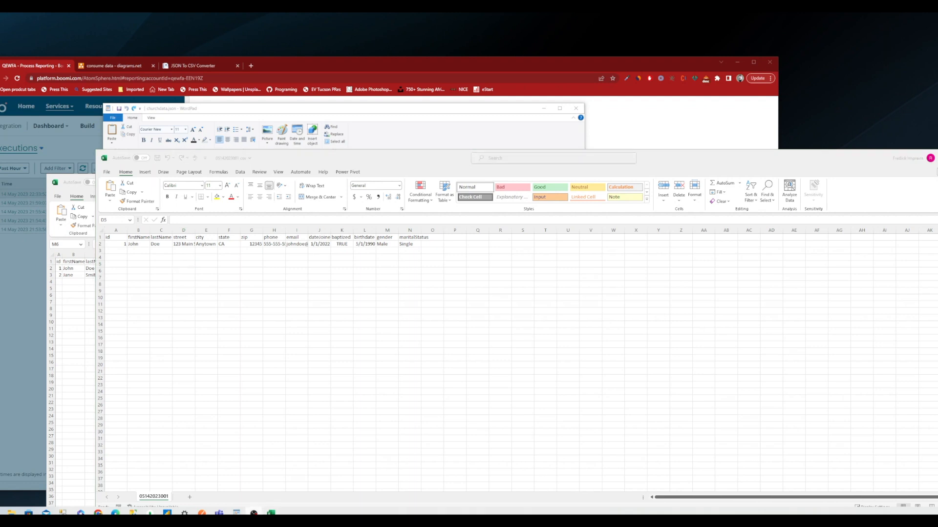